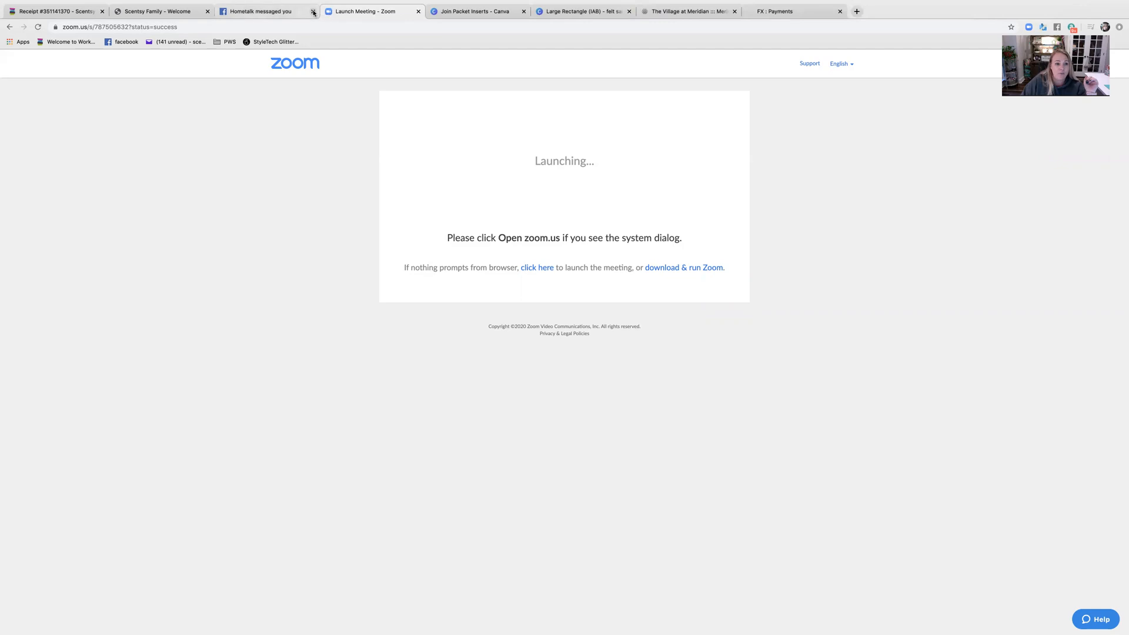
Step: Close the unneeded browser tabs, keeping the Zoom and felt samples tabs, and return from the felt samples design to the Canva home page
{"action": "left_click", "coordinate": [208, 11]}
{"action": "left_click", "coordinate": [102, 11]}
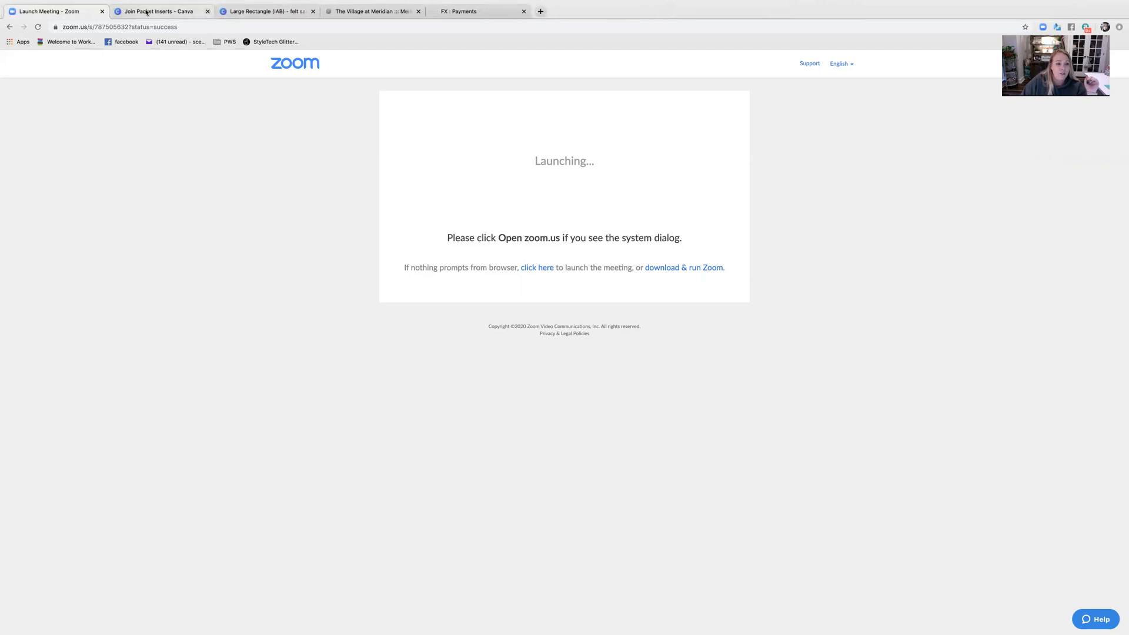
{"action": "left_click", "coordinate": [418, 12]}
{"action": "left_click", "coordinate": [418, 11]}
{"action": "left_click", "coordinate": [207, 11]}
{"action": "left_click", "coordinate": [188, 17]}
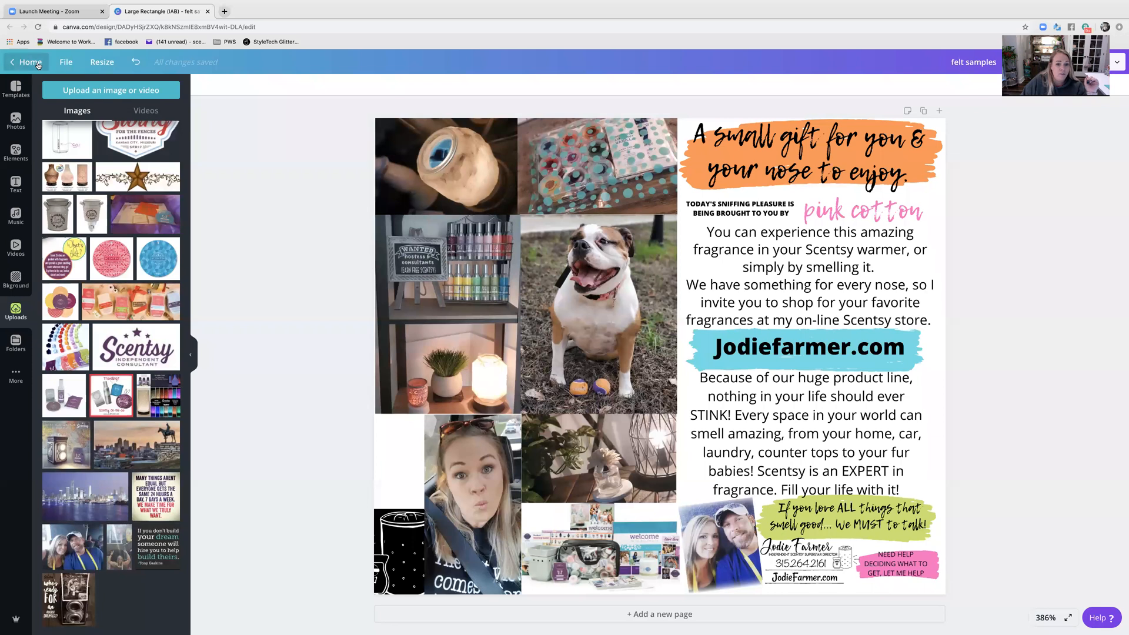
{"action": "left_click", "coordinate": [30, 62]}
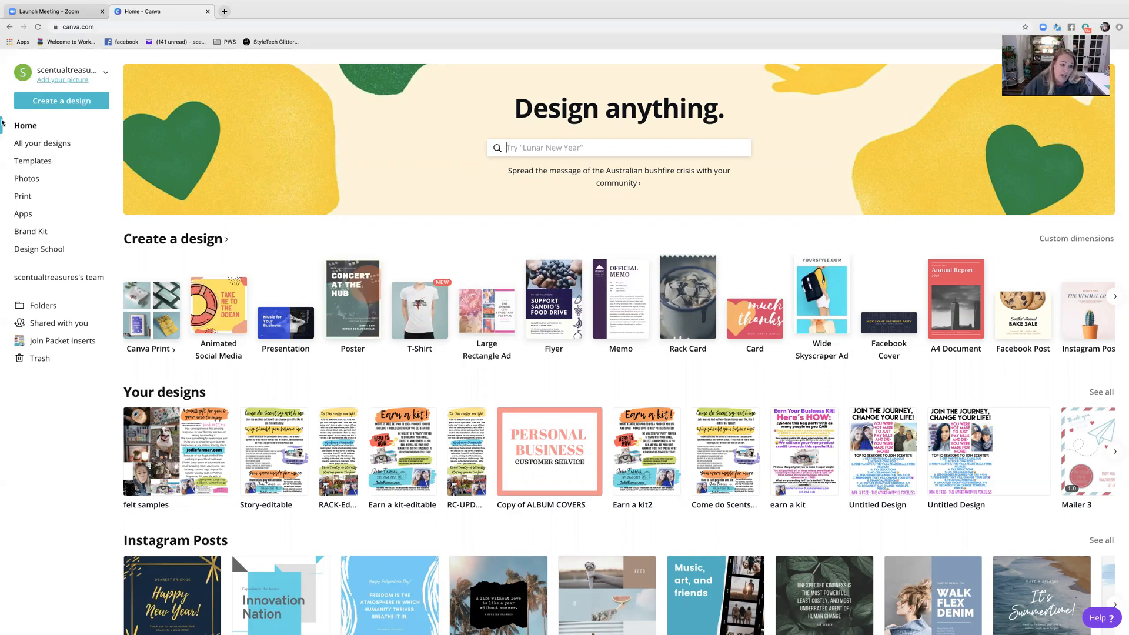
Step: Browse the design types offered for creating a new design
{"action": "left_click", "coordinate": [55, 105]}
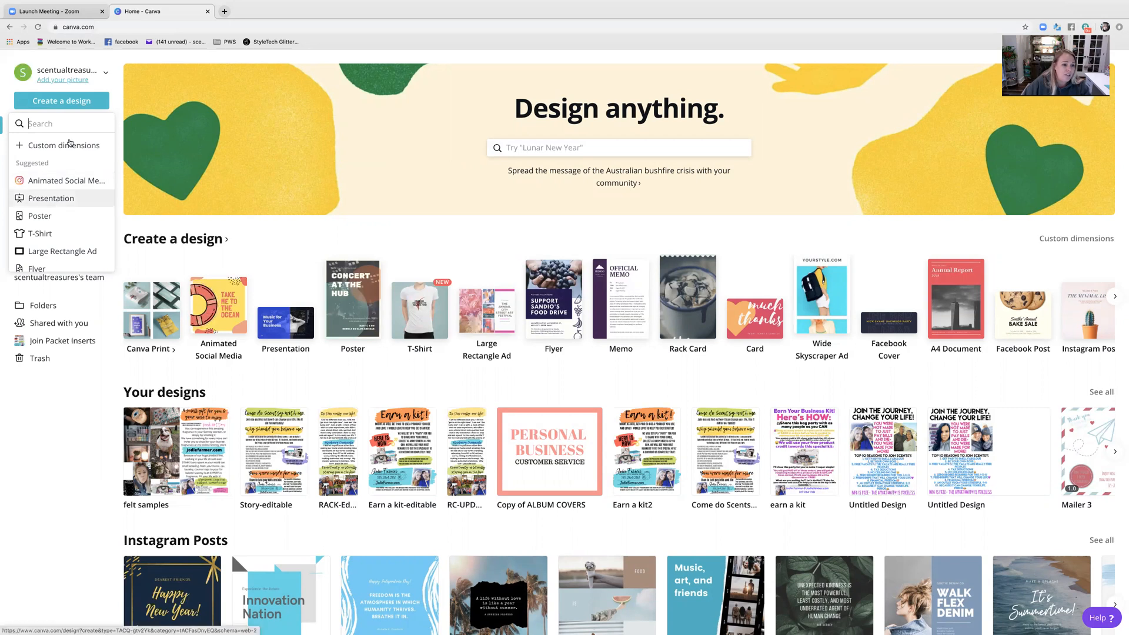
{"action": "left_click", "coordinate": [70, 104]}
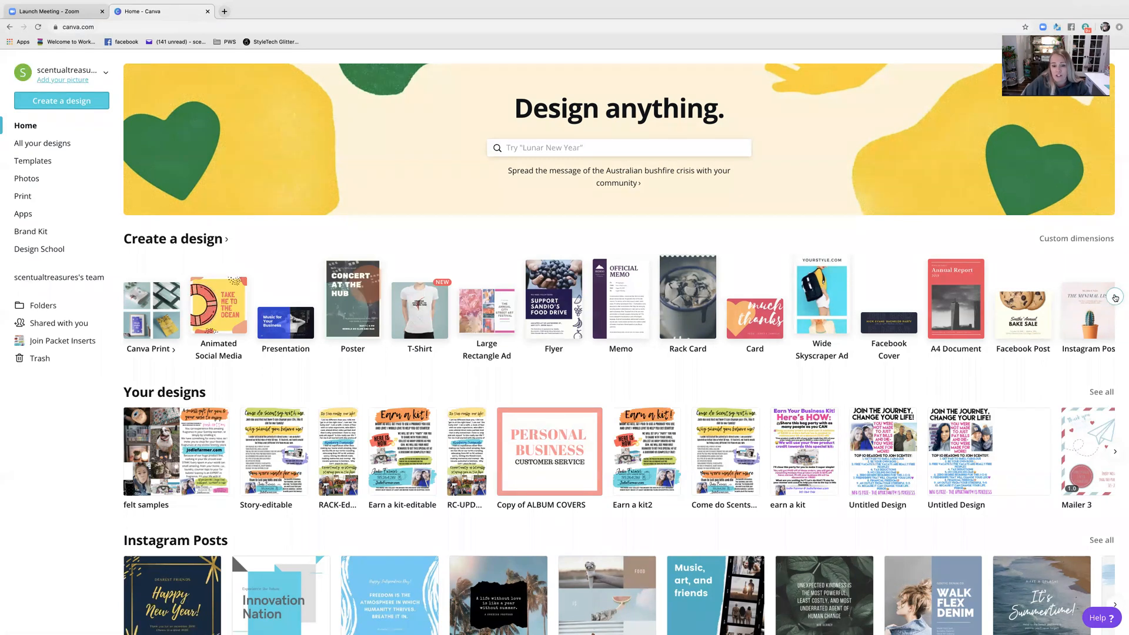
{"action": "left_click", "coordinate": [1115, 299]}
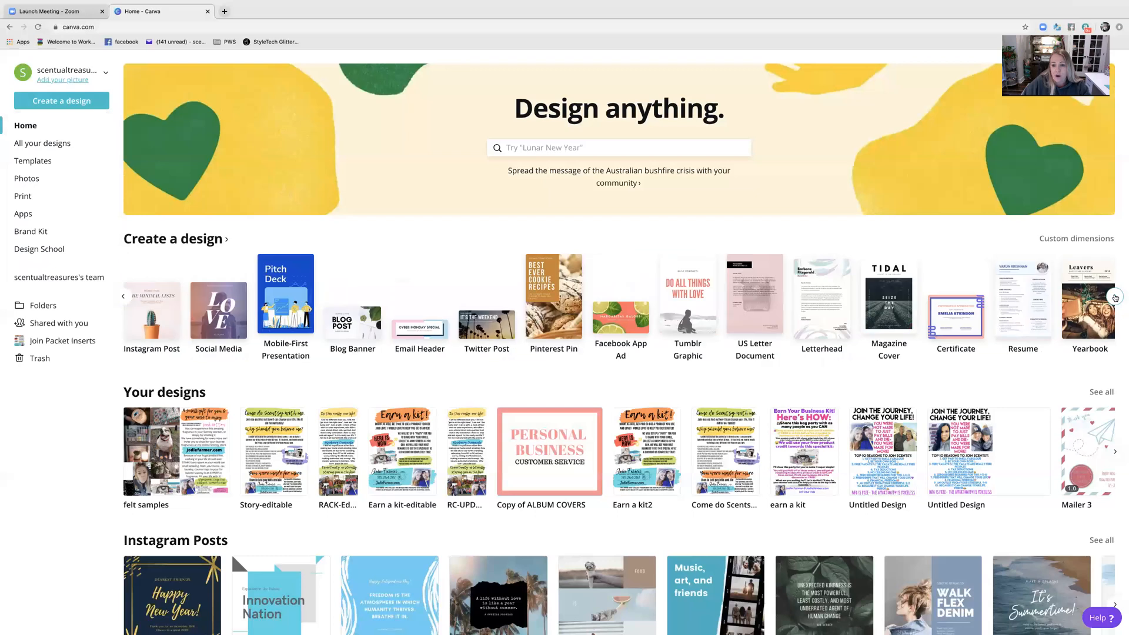
{"action": "left_click", "coordinate": [1115, 298]}
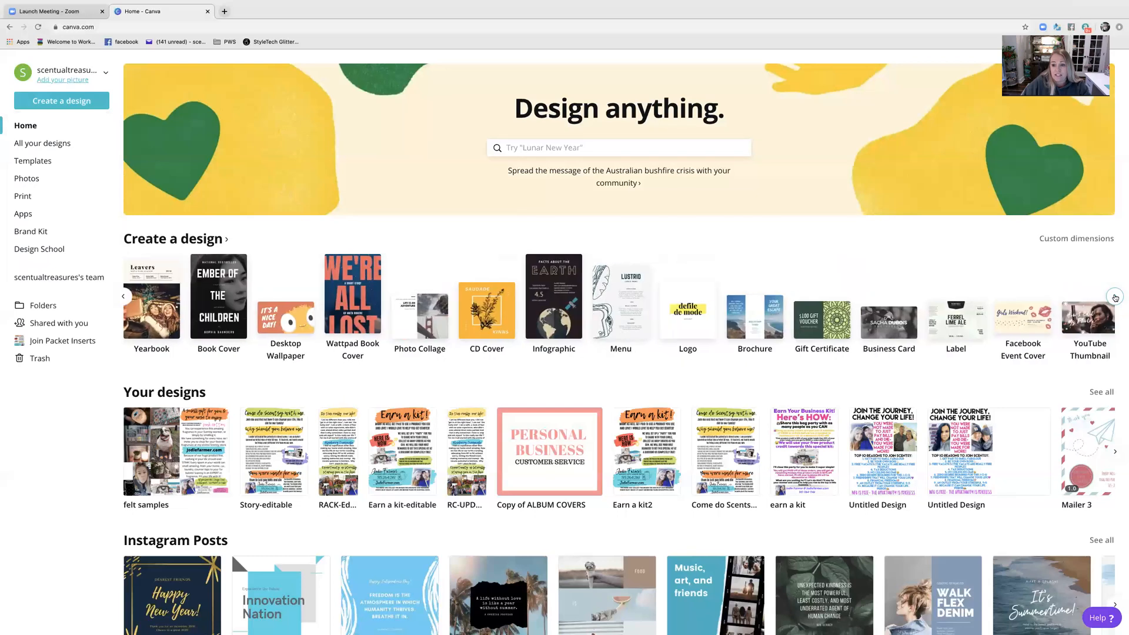
{"action": "left_click", "coordinate": [122, 299]}
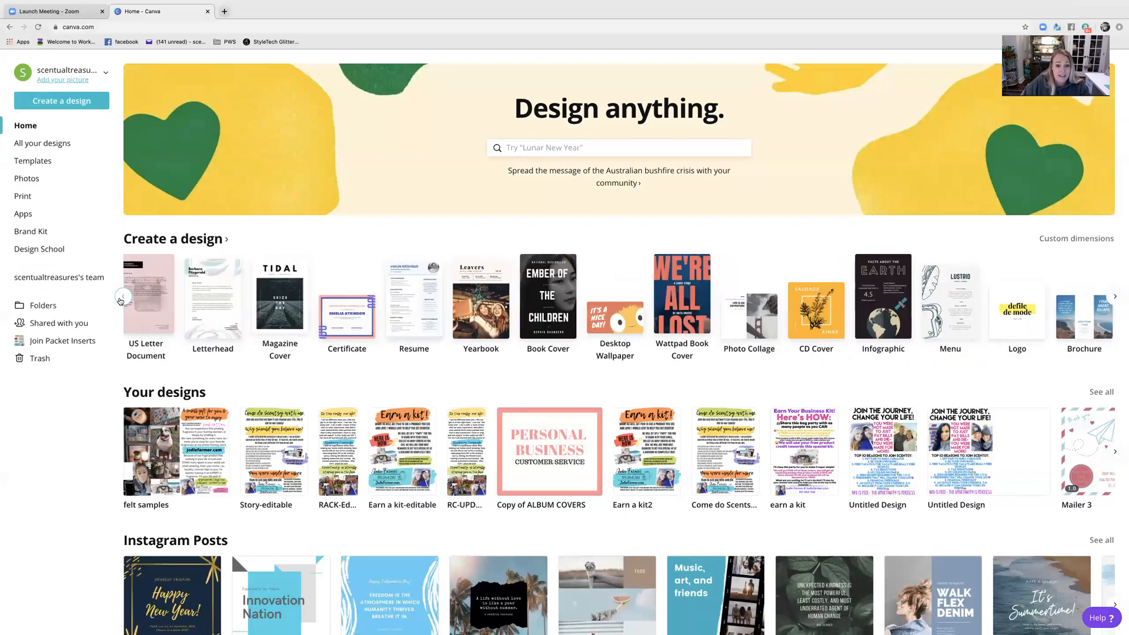
{"action": "left_click", "coordinate": [121, 300]}
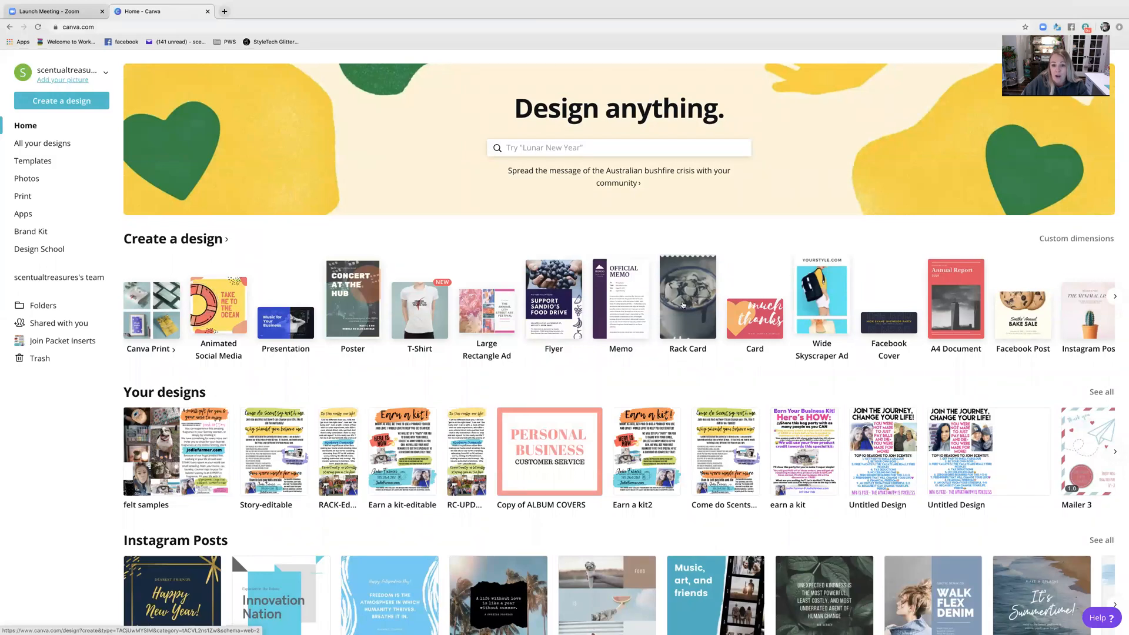
Step: Search the templates for "rack card", look over the results and return to the home page
{"action": "left_click", "coordinate": [511, 148]}
{"action": "type", "text": "rack card"}
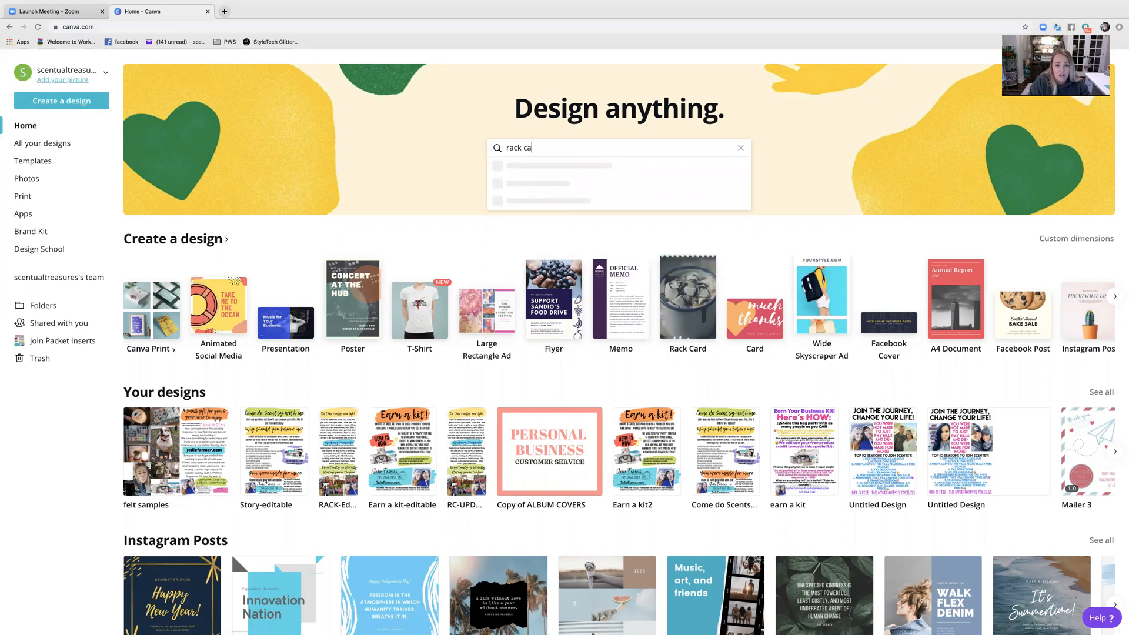
{"action": "key", "text": "Return"}
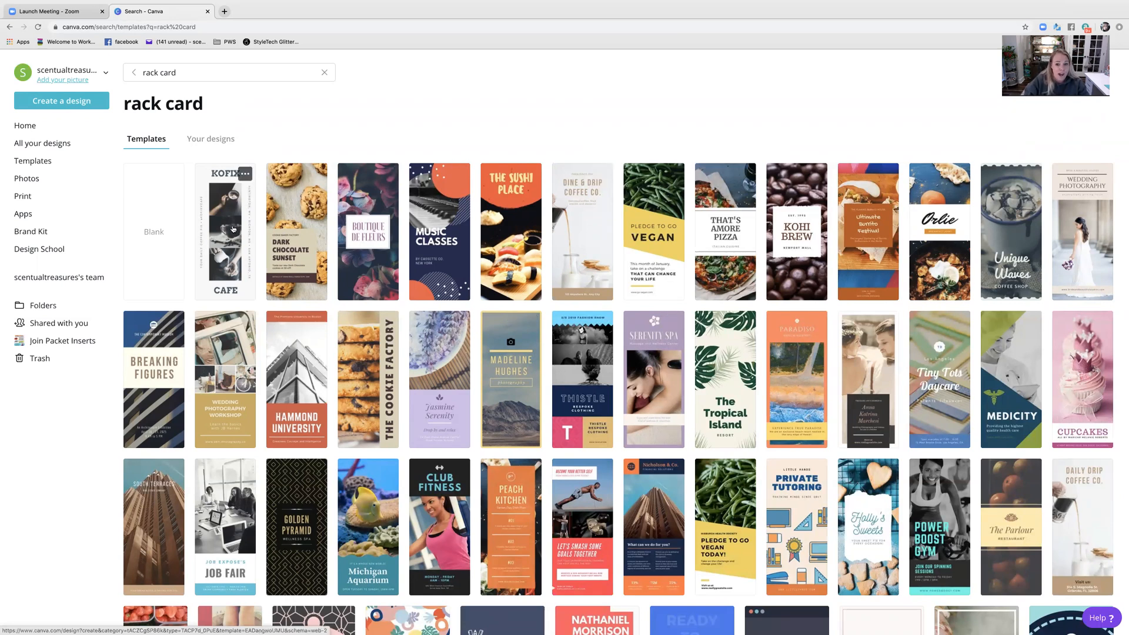
{"action": "left_click", "coordinate": [59, 101]}
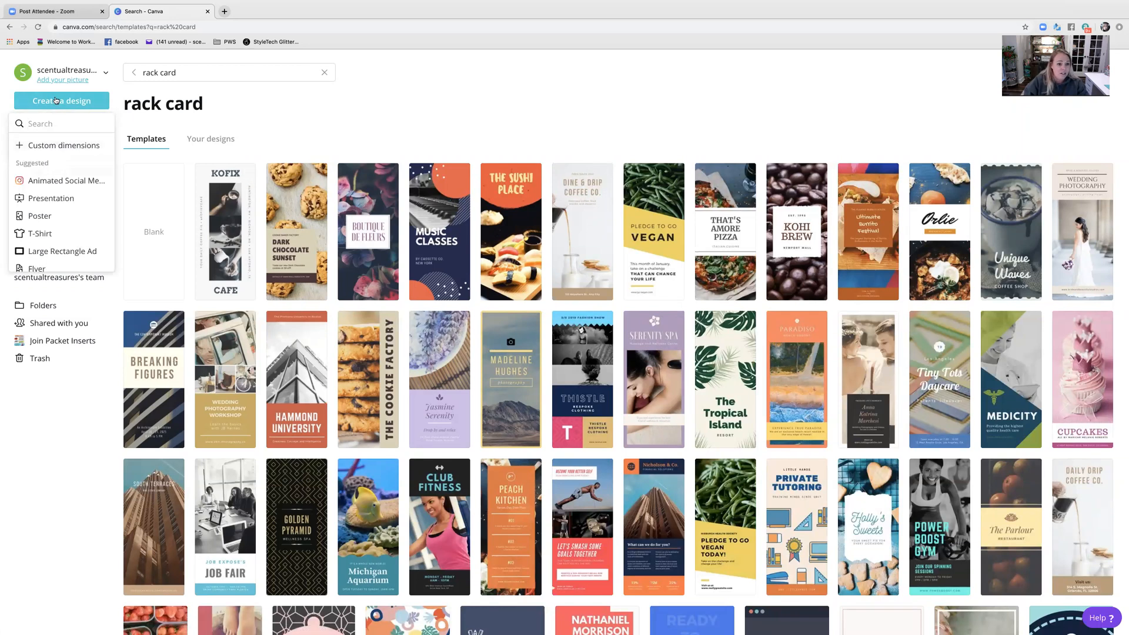
{"action": "left_click", "coordinate": [56, 101]}
{"action": "left_click", "coordinate": [9, 27]}
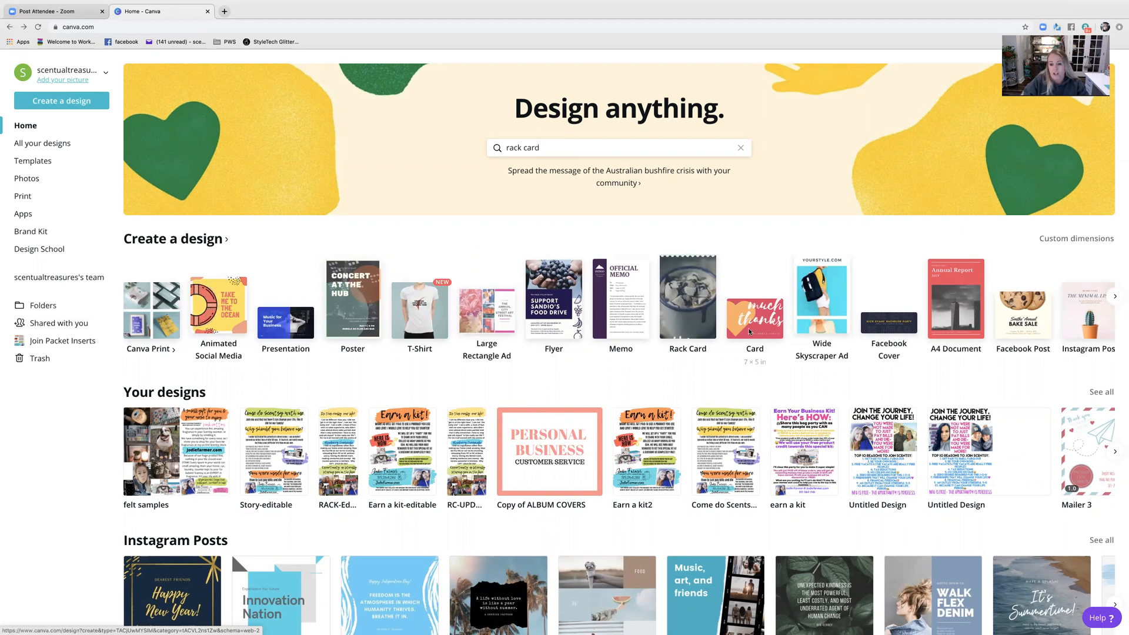
Step: Open a blank 7 x 5 in card design, browse its template categories and return to the home page
{"action": "left_click", "coordinate": [749, 332]}
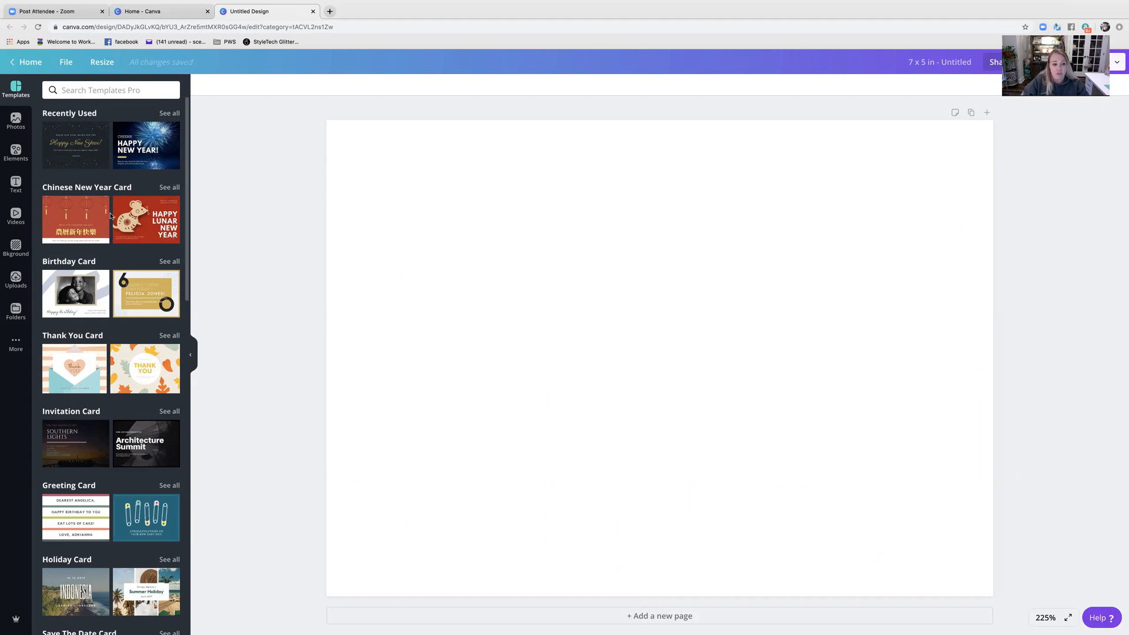
{"action": "scroll", "coordinate": [83, 337], "scroll_direction": "down", "scroll_amount": 5}
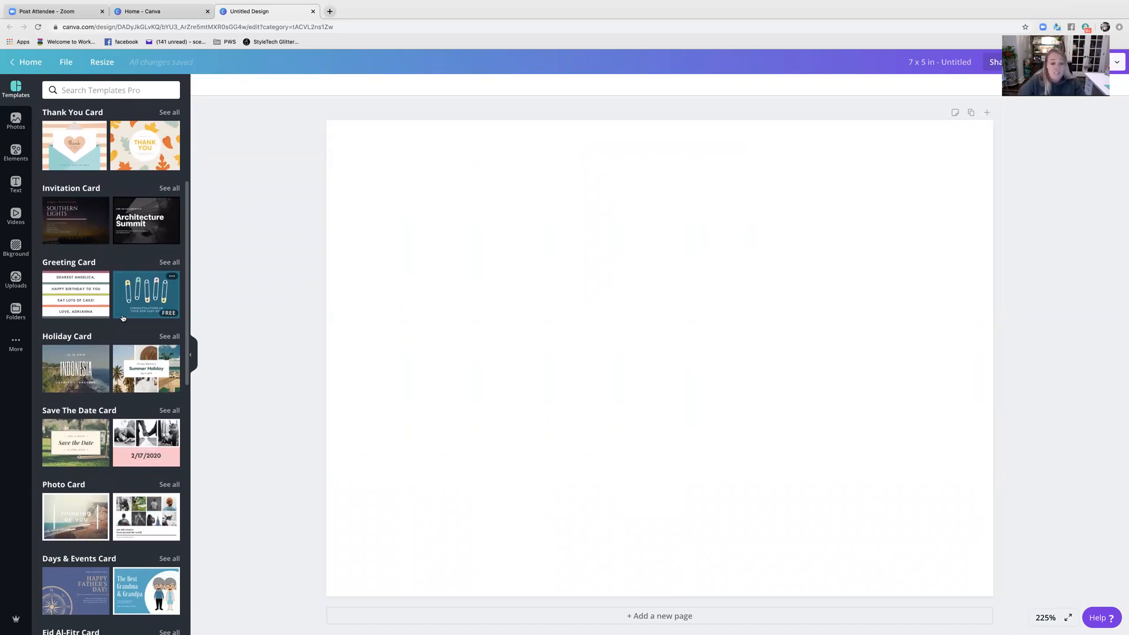
{"action": "scroll", "coordinate": [134, 311], "scroll_direction": "down", "scroll_amount": 3}
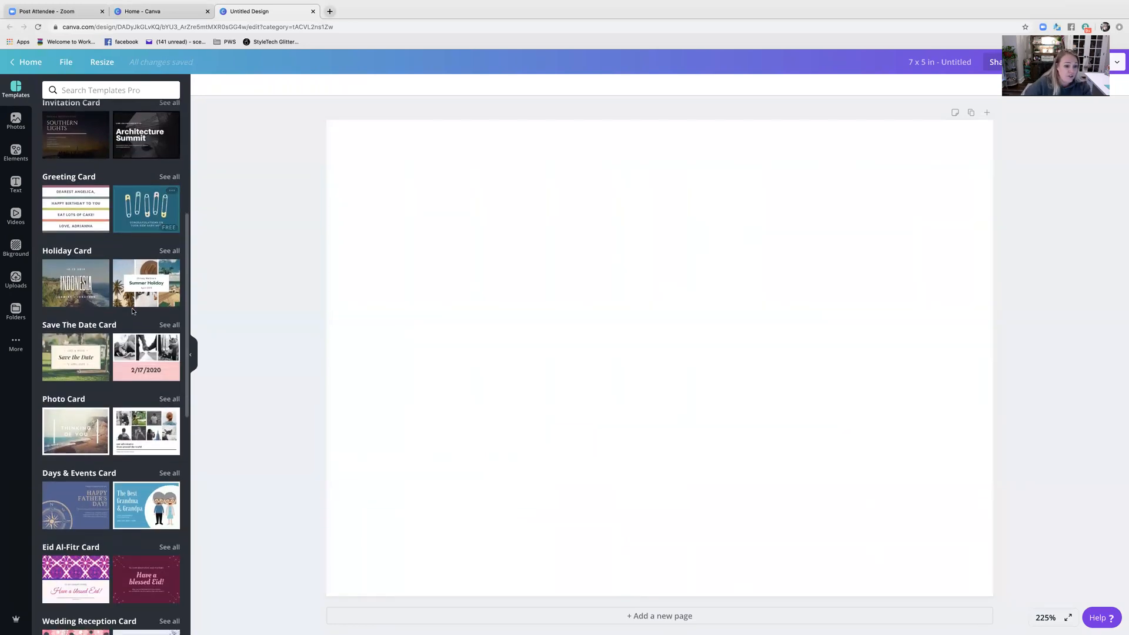
{"action": "scroll", "coordinate": [88, 335], "scroll_direction": "down", "scroll_amount": 3}
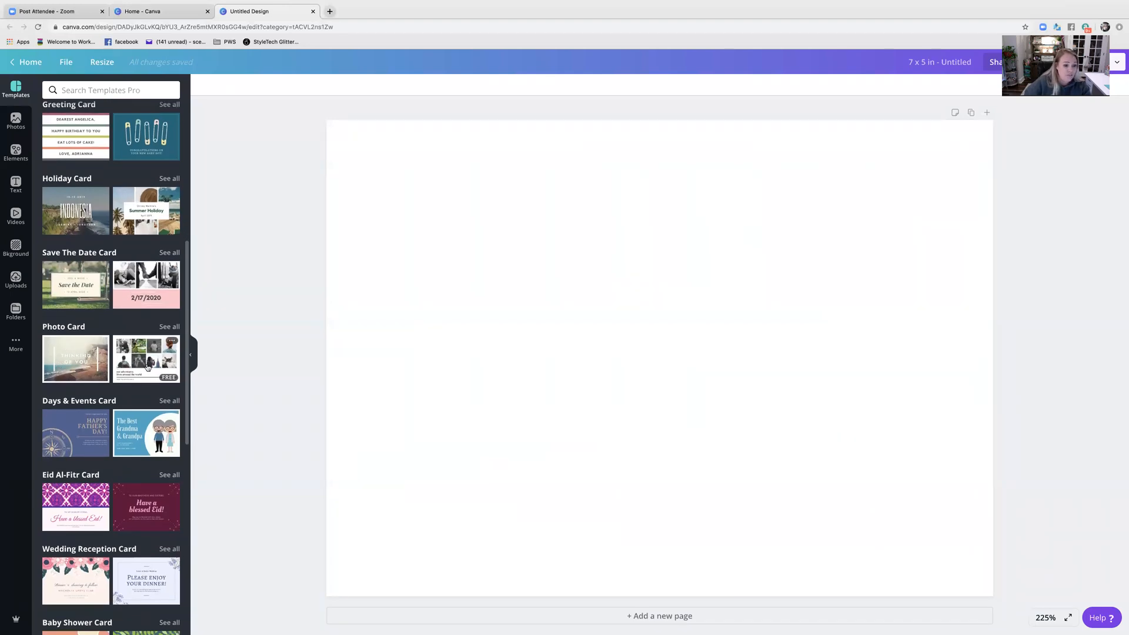
{"action": "scroll", "coordinate": [157, 431], "scroll_direction": "down", "scroll_amount": 5}
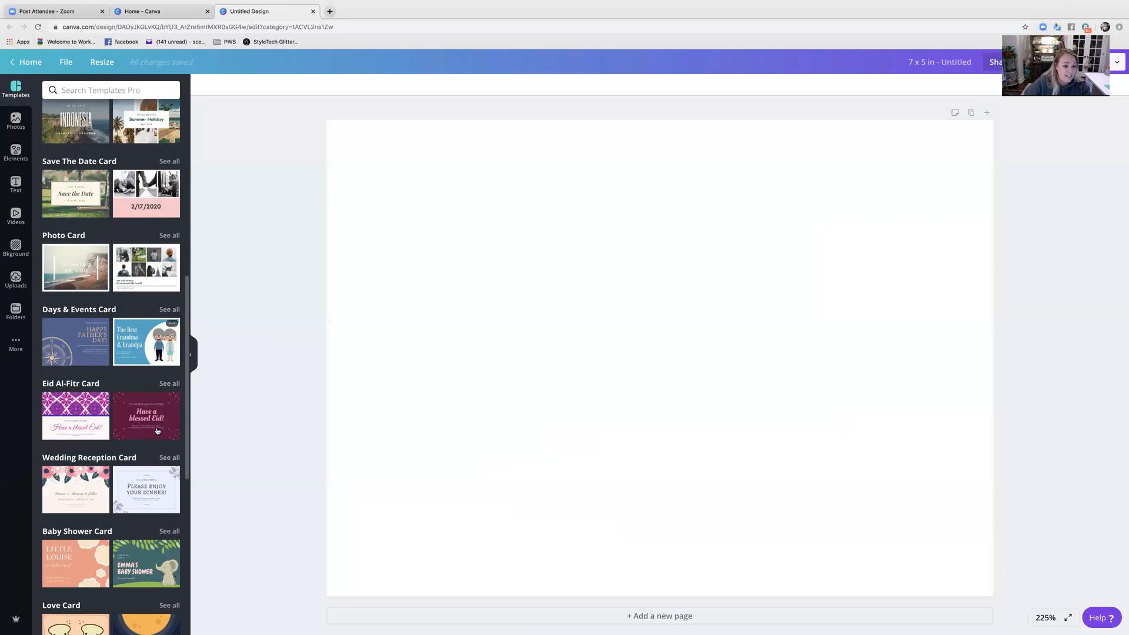
{"action": "scroll", "coordinate": [157, 431], "scroll_direction": "up", "scroll_amount": 15}
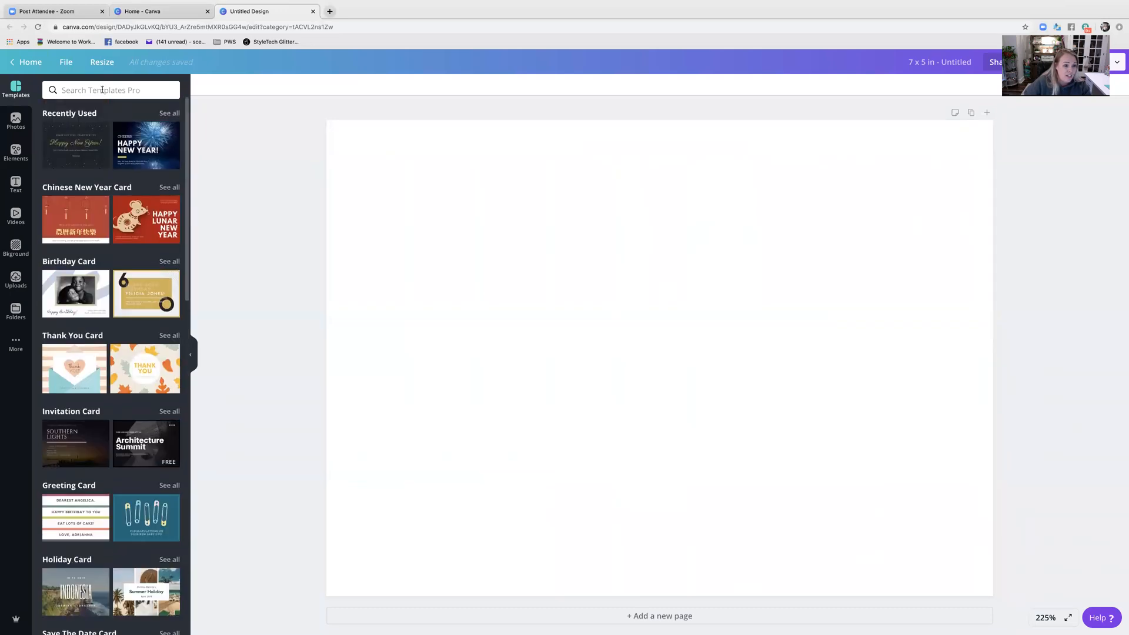
{"action": "left_click", "coordinate": [415, 187]}
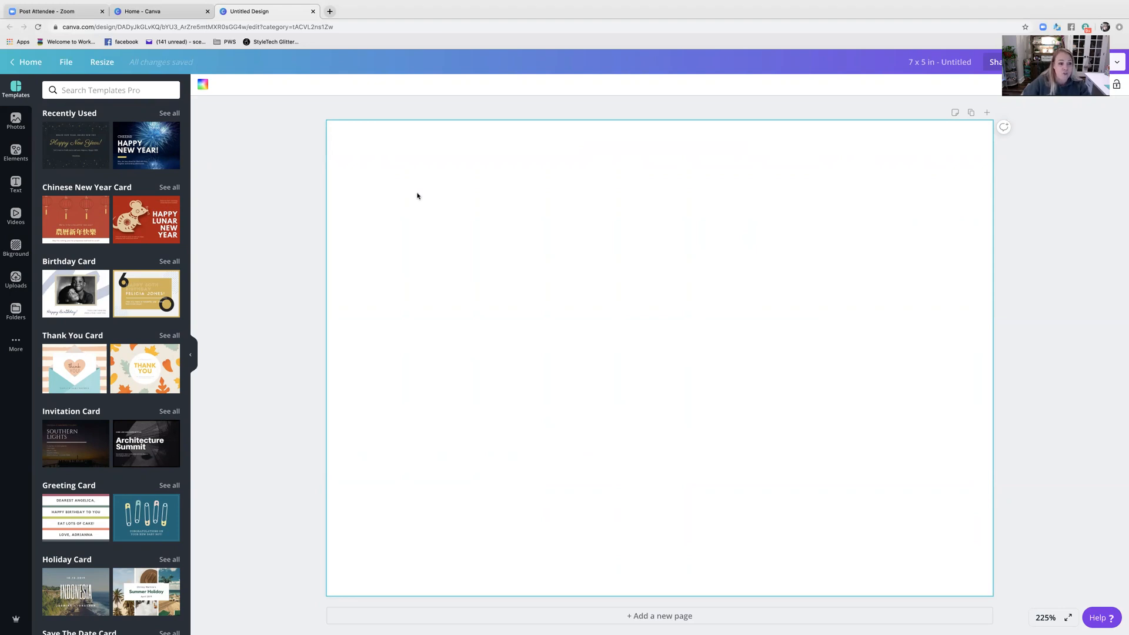
{"action": "left_click", "coordinate": [29, 62]}
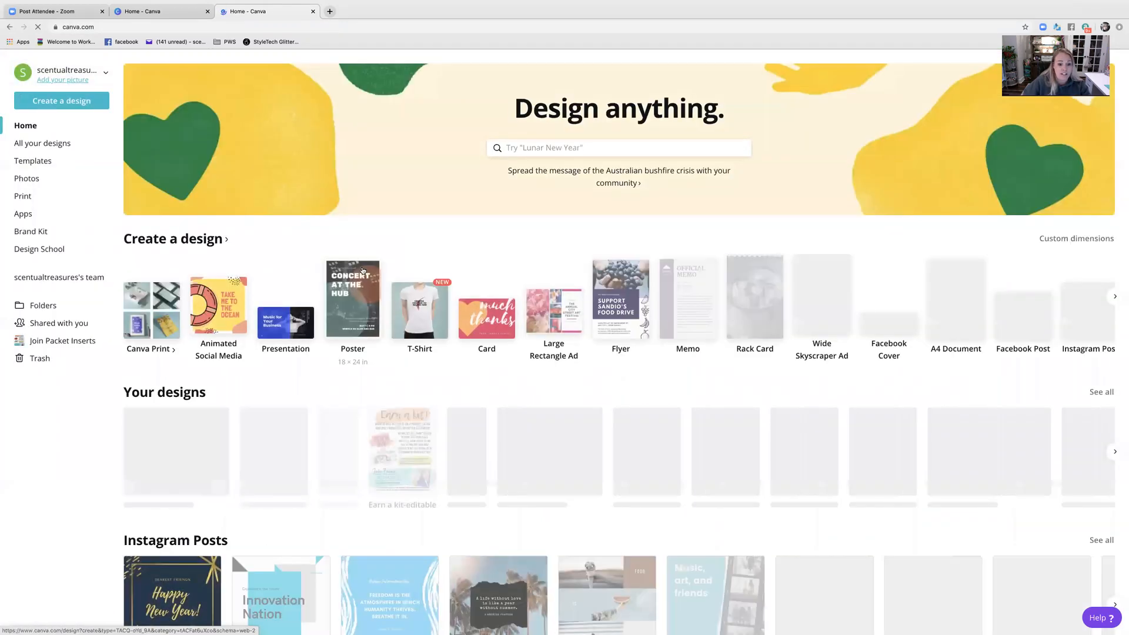
Step: Open the existing felt samples design to review its layout, and return to the home page
{"action": "scroll", "coordinate": [532, 370], "scroll_direction": "down", "scroll_amount": 3}
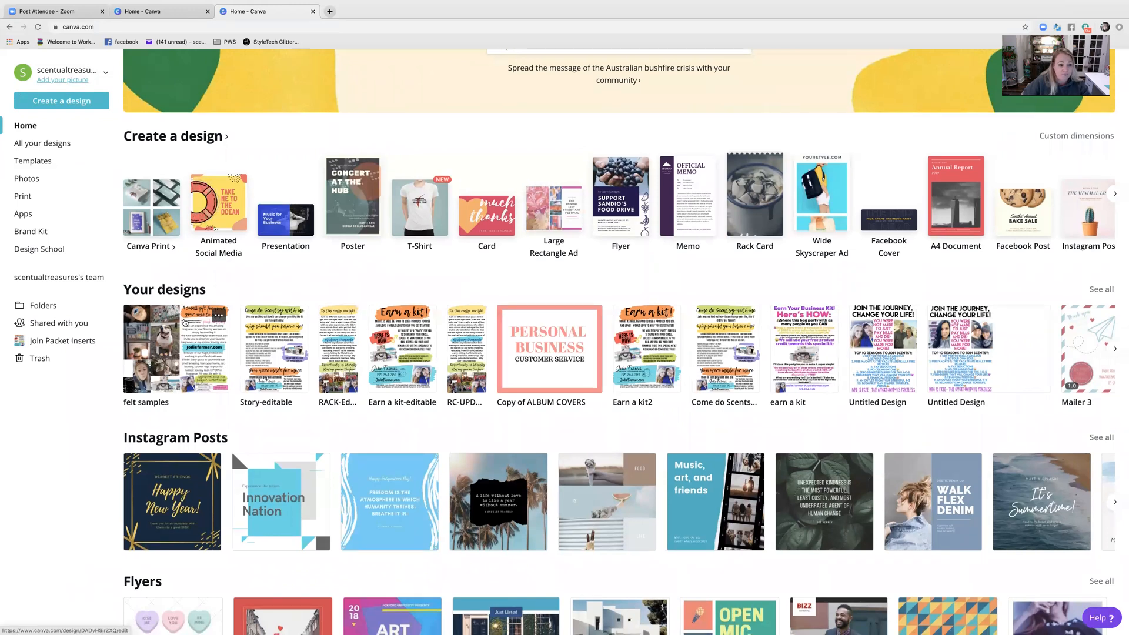
{"action": "left_click", "coordinate": [184, 321]}
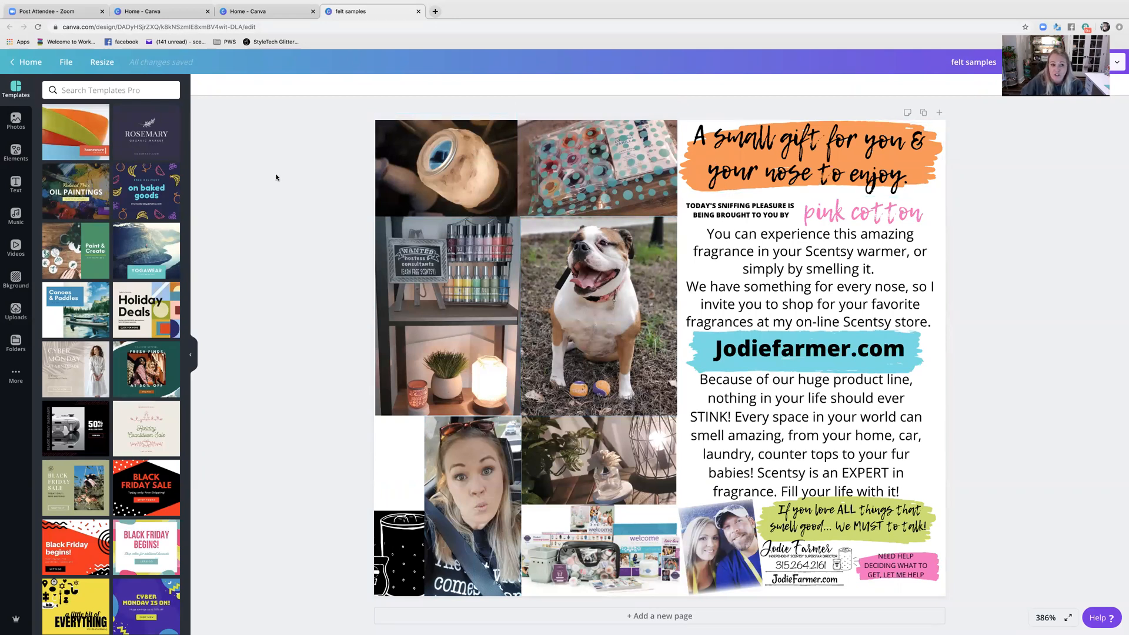
{"action": "left_click", "coordinate": [31, 62]}
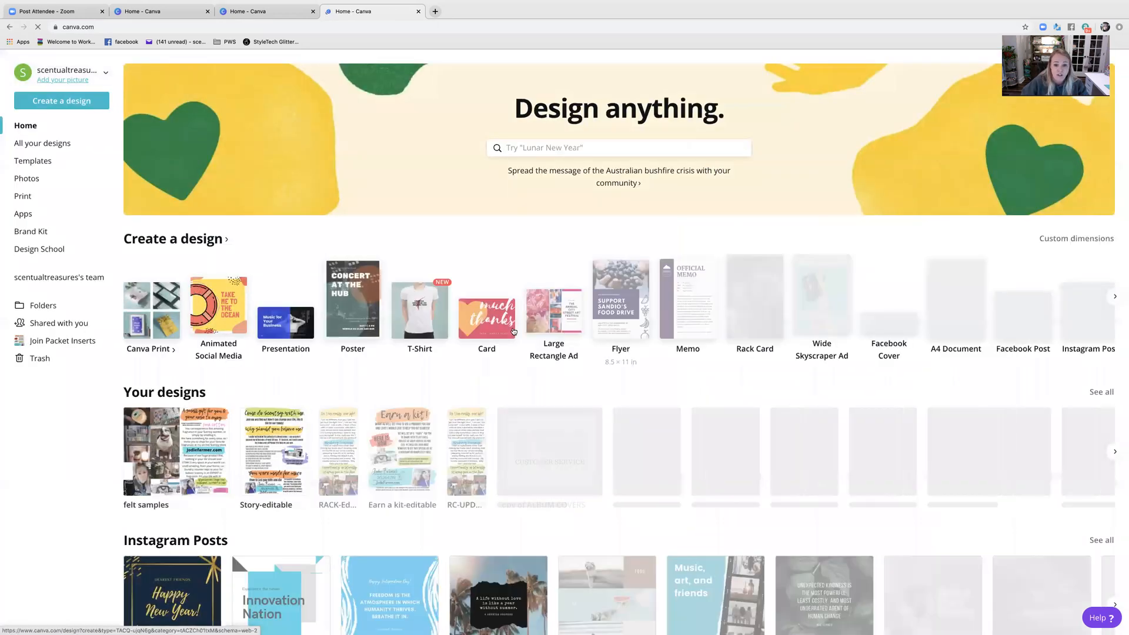
Step: Create a blank 7 x 5 in card design and upload the image 1.jpg from the Desktop folder
{"action": "left_click", "coordinate": [491, 318]}
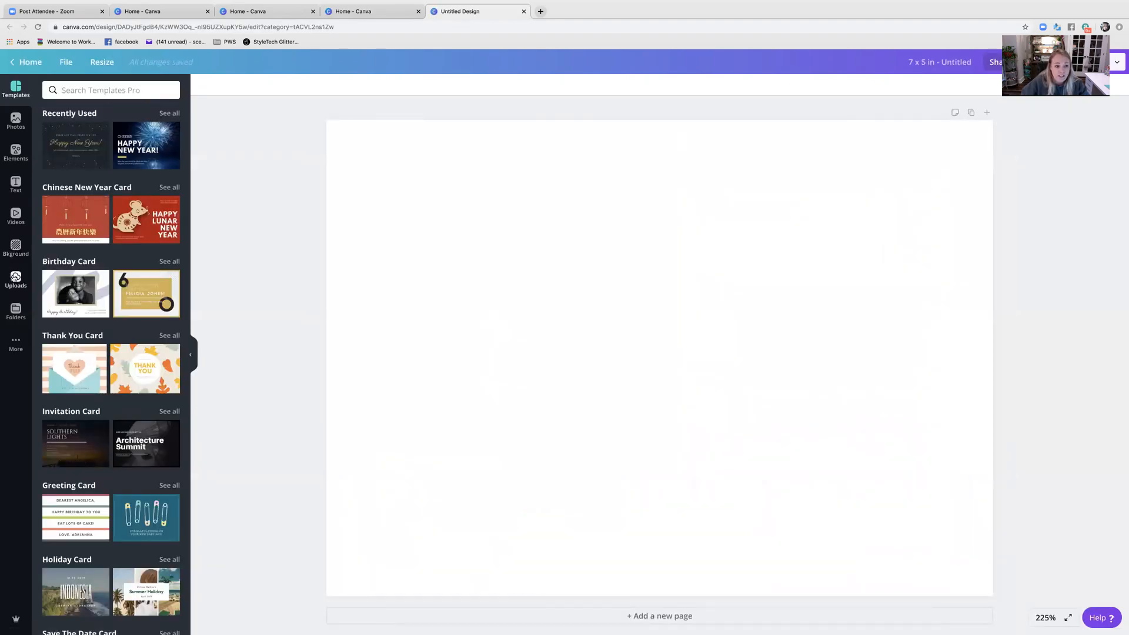
{"action": "left_click", "coordinate": [16, 278]}
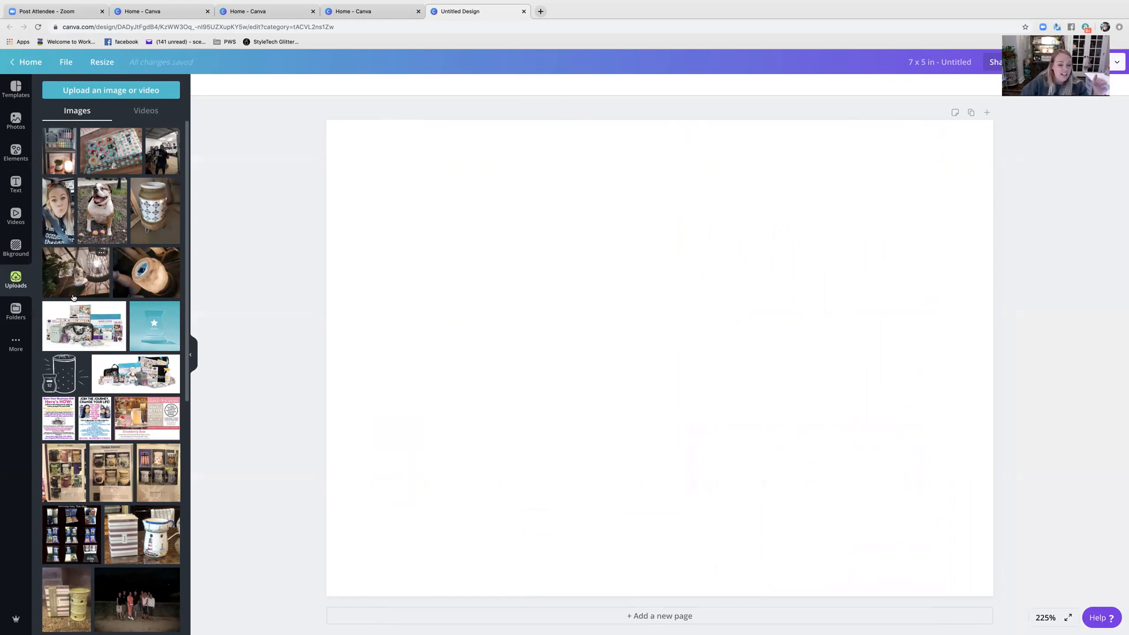
{"action": "scroll", "coordinate": [74, 297], "scroll_direction": "down", "scroll_amount": 1}
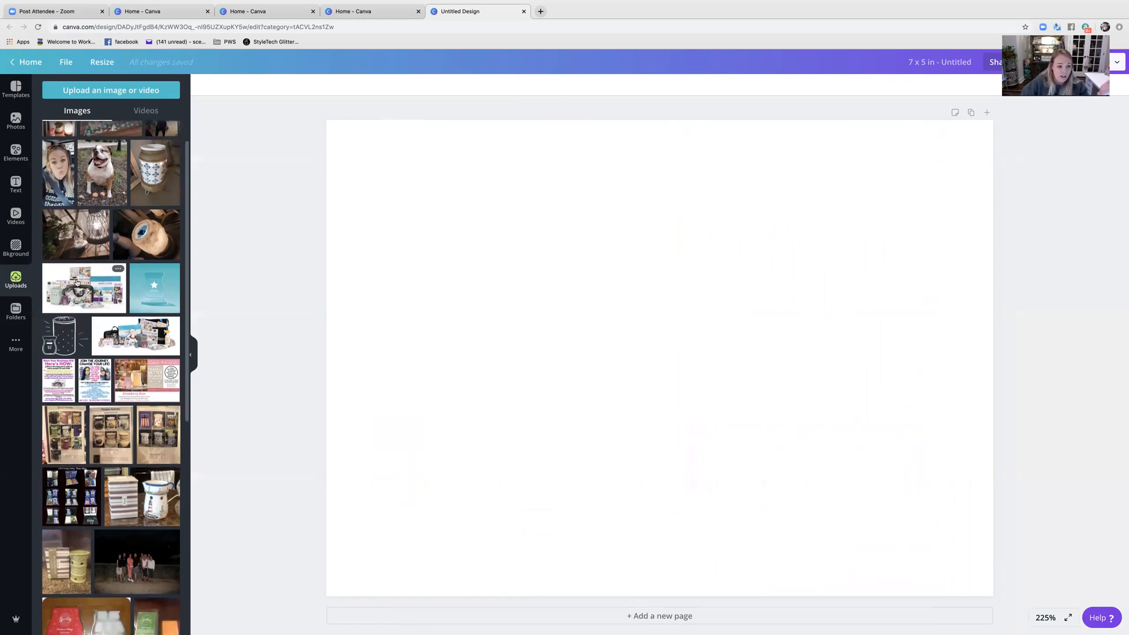
{"action": "scroll", "coordinate": [106, 94], "scroll_direction": "down", "scroll_amount": 3}
{"action": "left_click", "coordinate": [99, 85]}
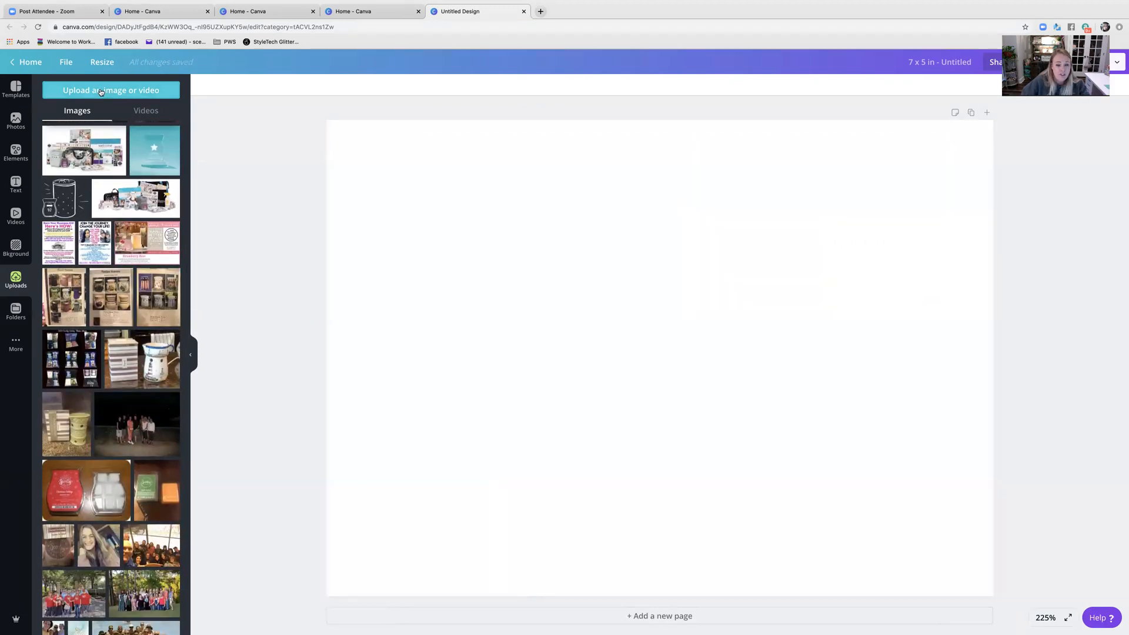
{"action": "left_click", "coordinate": [494, 23]}
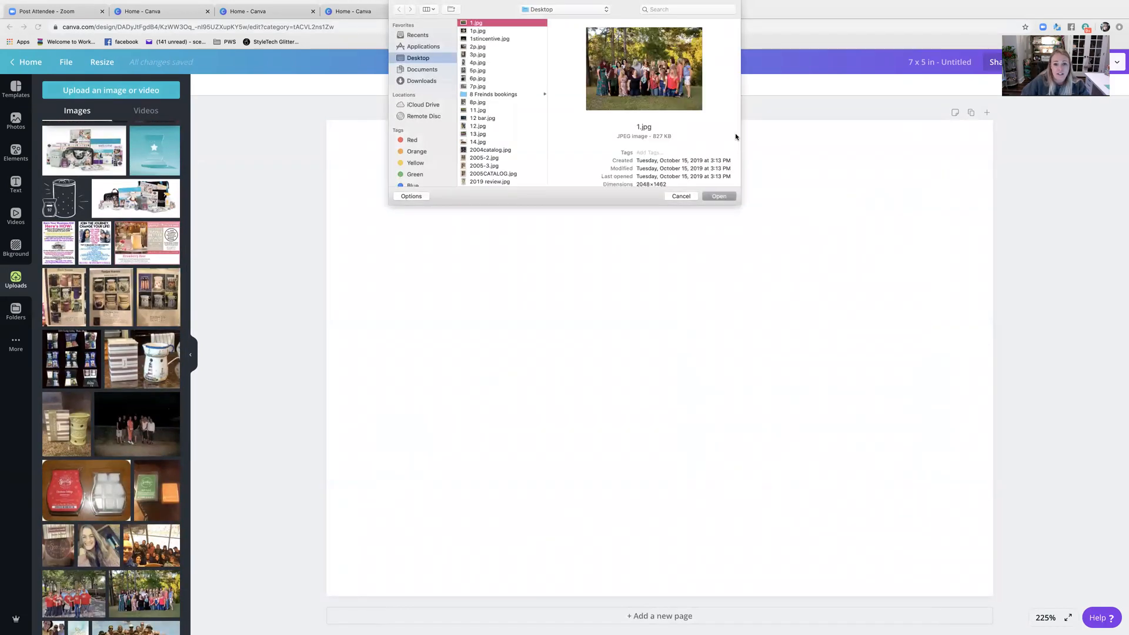
{"action": "left_click", "coordinate": [723, 197]}
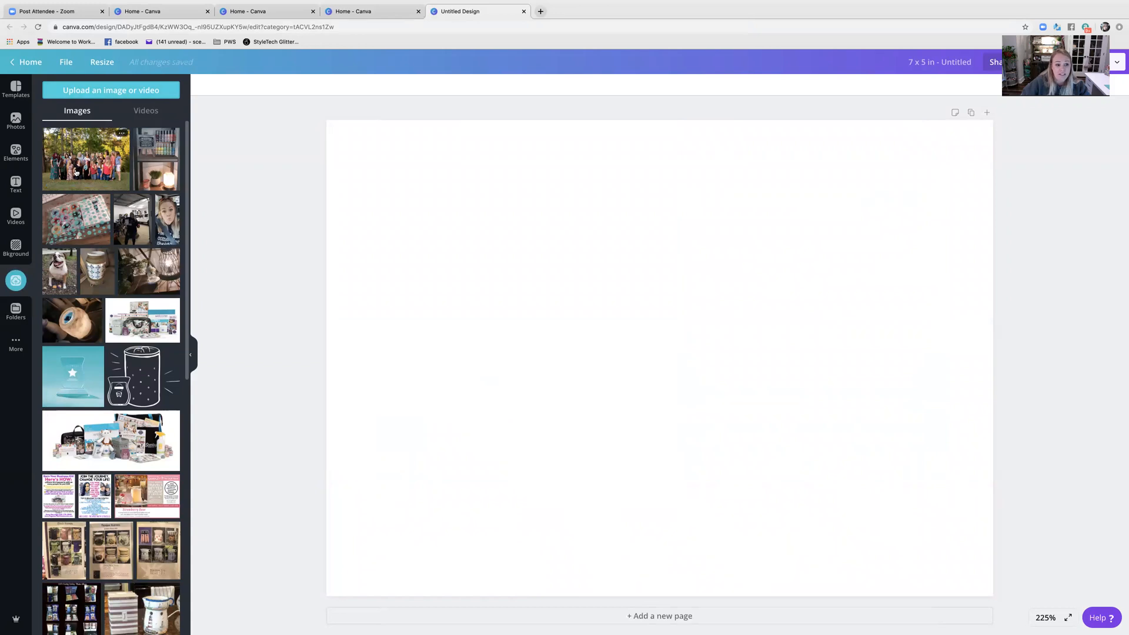
Step: Add the uploaded group photo to the card, shrink it to under a third of the card's width and fit it into the upper-left corner
{"action": "left_click", "coordinate": [79, 166]}
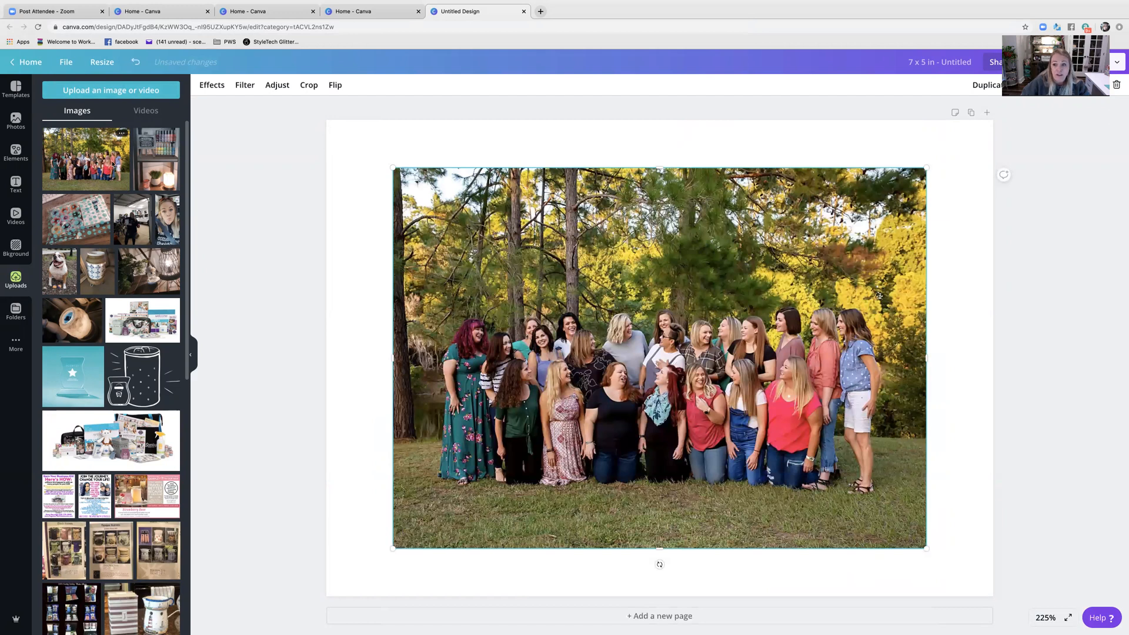
{"action": "left_click_drag", "start_coordinate": [925, 548], "coordinate": [711, 392]}
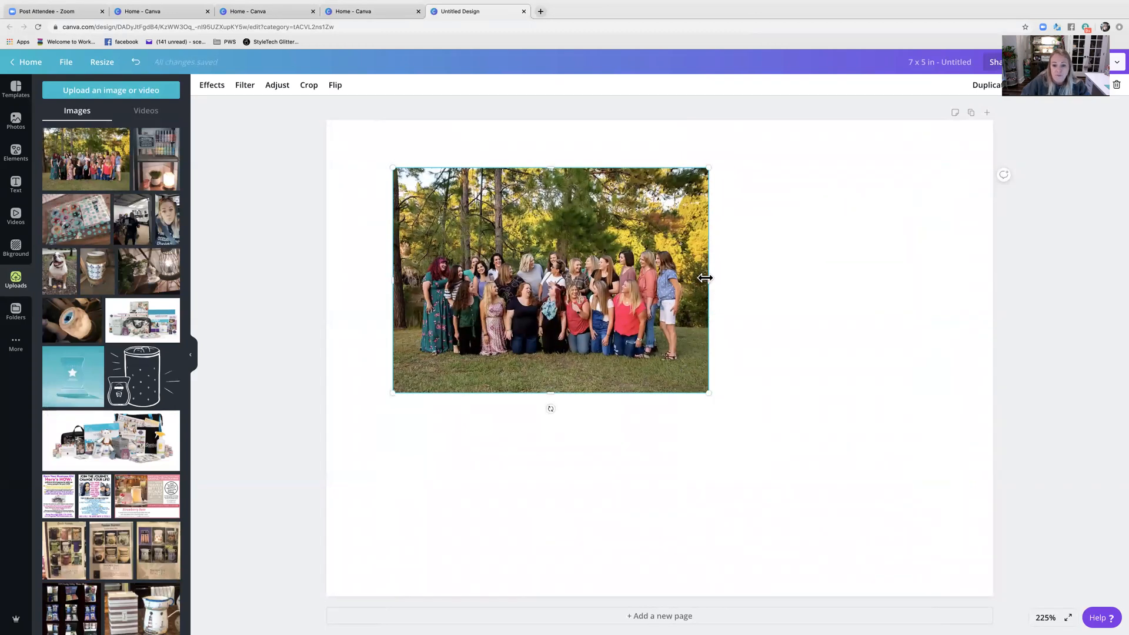
{"action": "left_click_drag", "start_coordinate": [700, 278], "coordinate": [729, 280]}
{"action": "left_click_drag", "start_coordinate": [721, 389], "coordinate": [627, 330]}
{"action": "left_click_drag", "start_coordinate": [551, 305], "coordinate": [485, 261]}
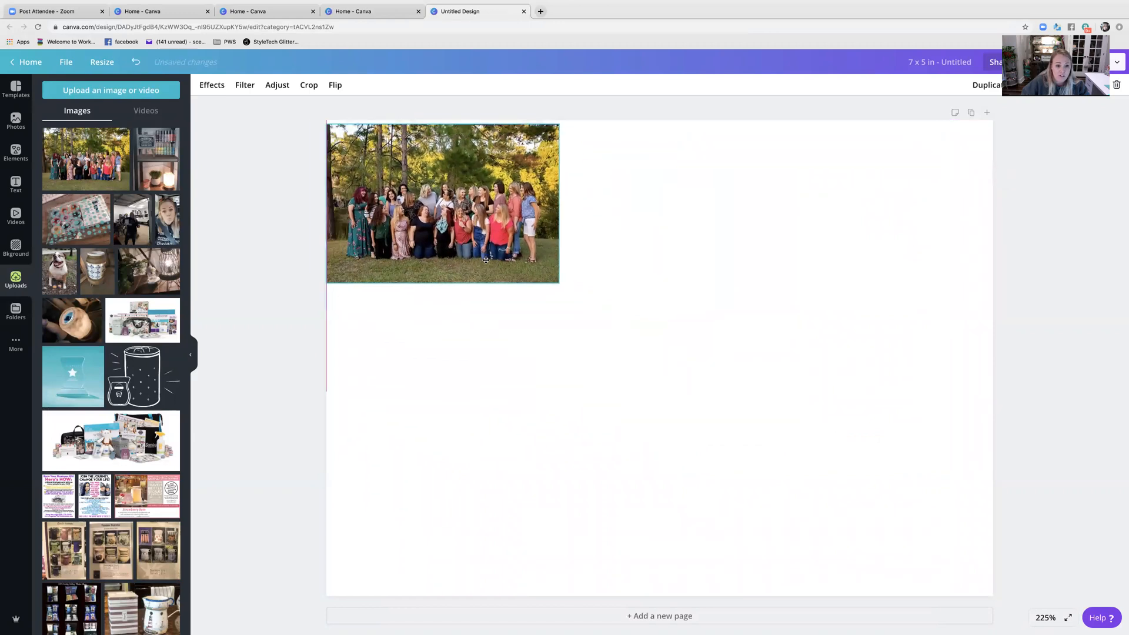
{"action": "left_click_drag", "start_coordinate": [552, 277], "coordinate": [477, 238]}
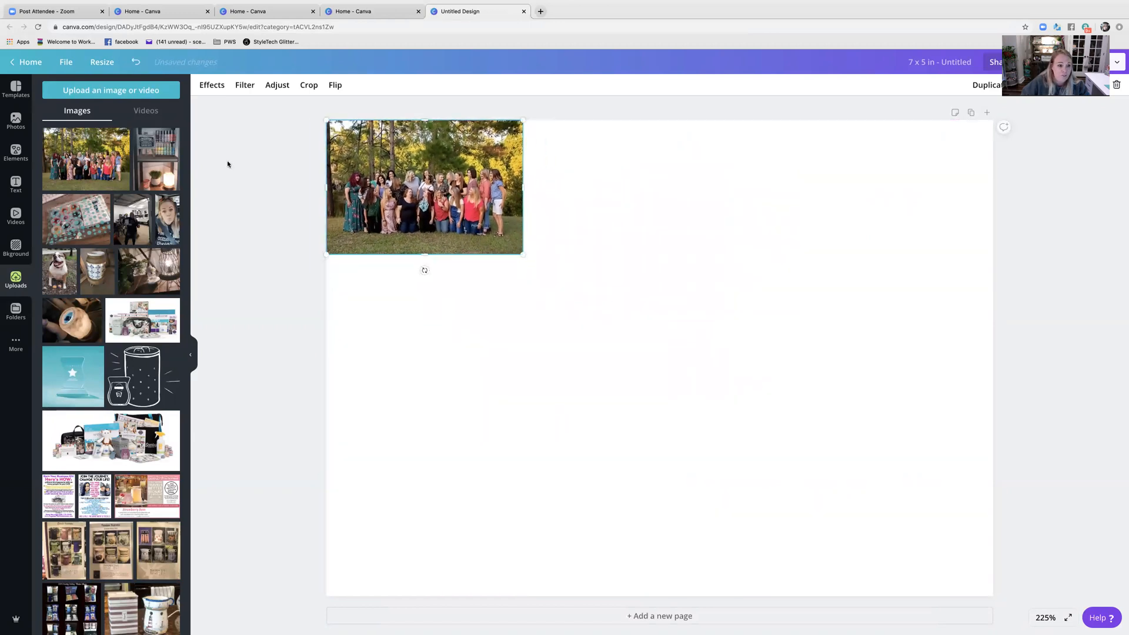
Step: Add the uploaded shelf photo with the lit warmer, shrink it and place it along the card's left edge under the group photo
{"action": "left_click", "coordinate": [157, 158]}
{"action": "left_click_drag", "start_coordinate": [802, 547], "coordinate": [615, 361]}
{"action": "left_click_drag", "start_coordinate": [615, 362], "coordinate": [419, 423]}
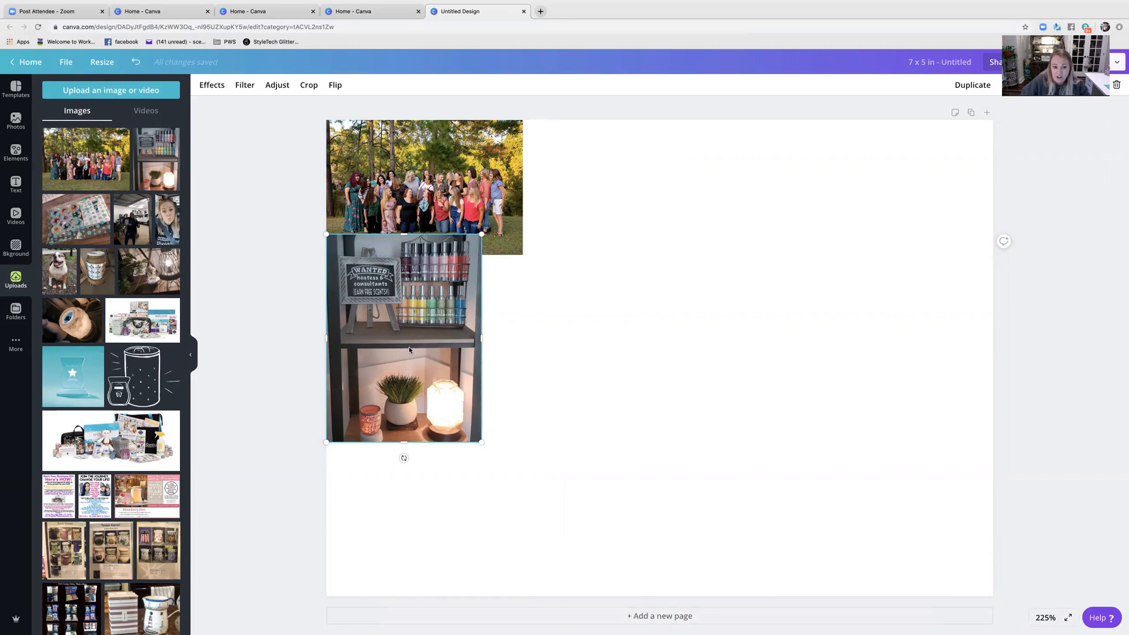
Step: Send the shelf photo to the back and move it down so its top edge meets the group photo's bottom edge
{"action": "right_click", "coordinate": [409, 348]}
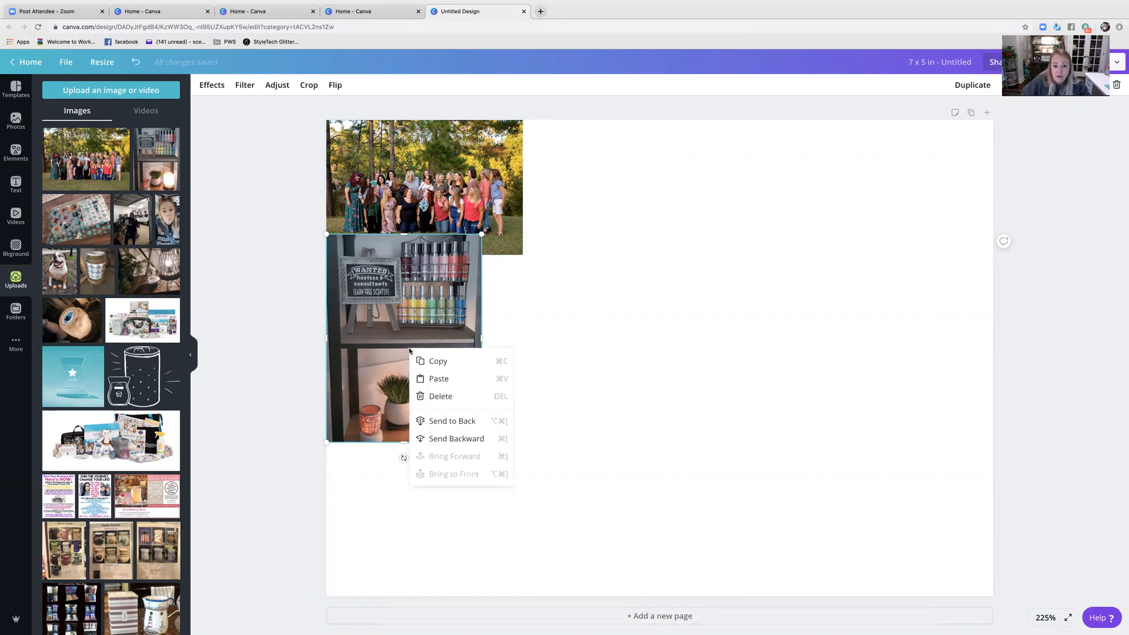
{"action": "left_click", "coordinate": [461, 421]}
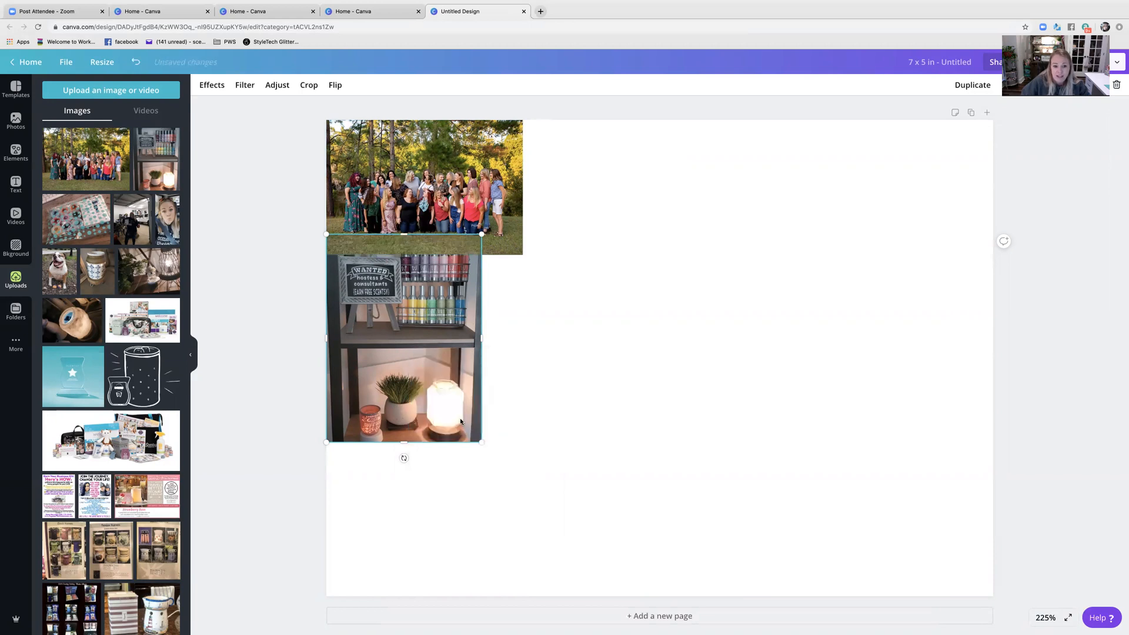
{"action": "mouse_move", "coordinate": [448, 317]}
{"action": "left_mouse_down"}
{"action": "mouse_move", "coordinate": [448, 336]}
{"action": "mouse_move", "coordinate": [450, 206]}
{"action": "mouse_move", "coordinate": [449, 328]}
{"action": "left_mouse_up"}
{"action": "left_click", "coordinate": [528, 312]}
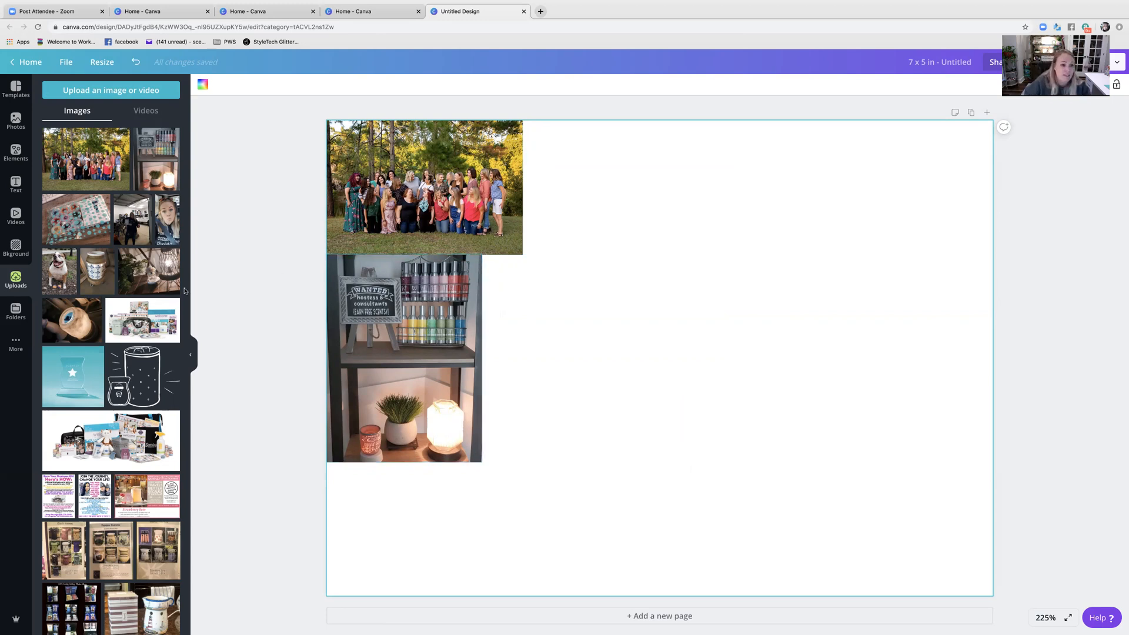
Step: Add the uploaded polka-dot sample bag photo, shrink it and fit it to the right of the group photo at the same height
{"action": "left_click", "coordinate": [88, 227]}
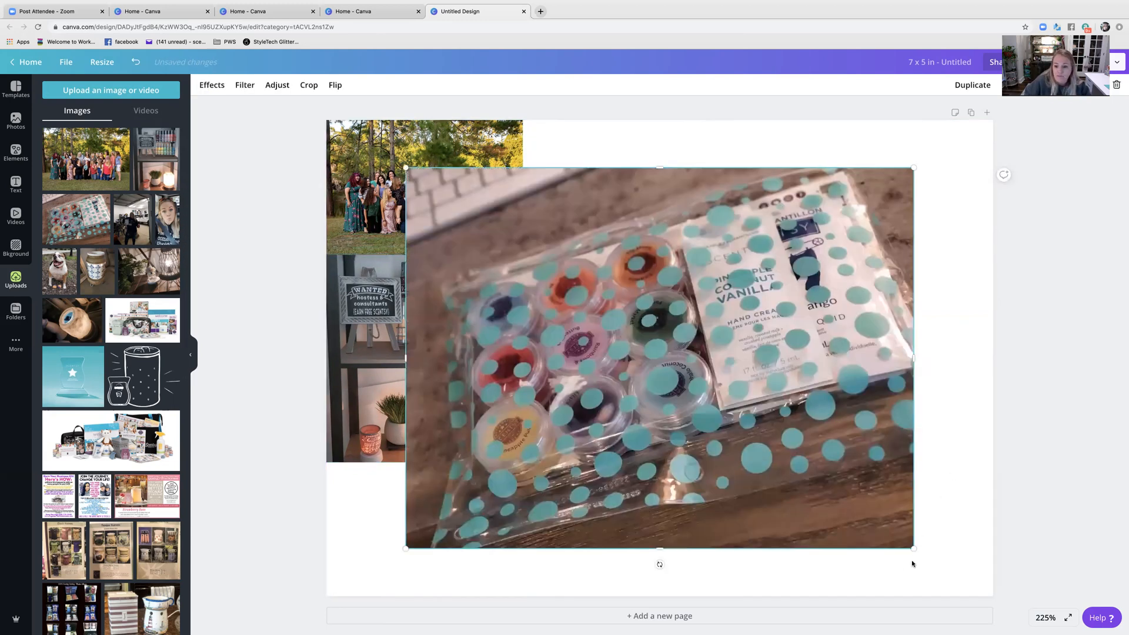
{"action": "left_click_drag", "start_coordinate": [913, 547], "coordinate": [566, 287]}
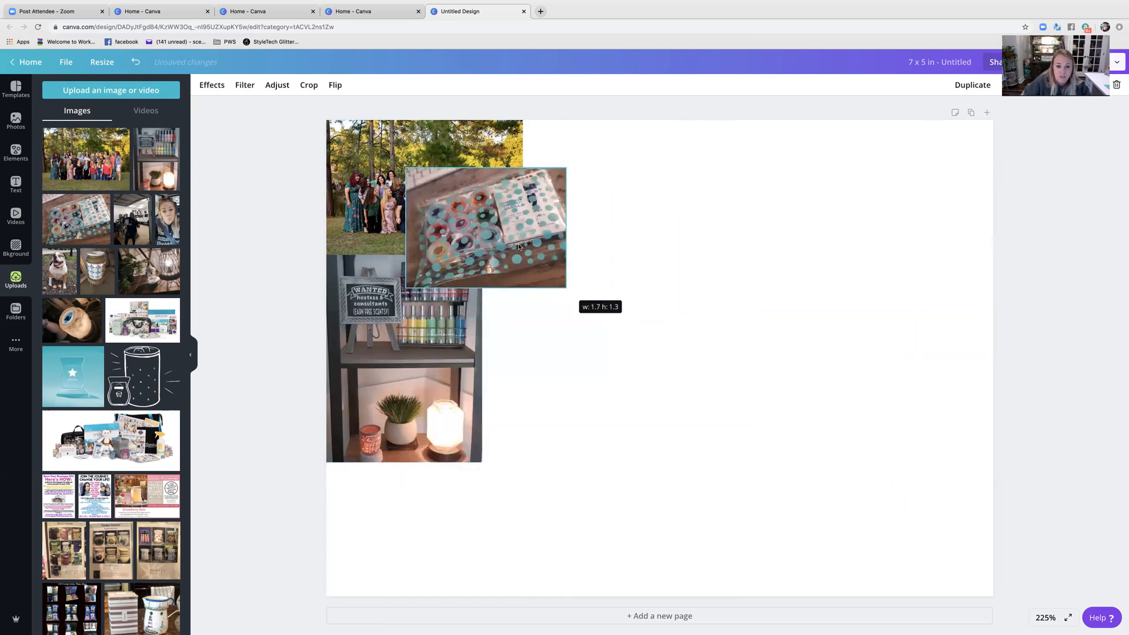
{"action": "left_click_drag", "start_coordinate": [563, 219], "coordinate": [679, 172]}
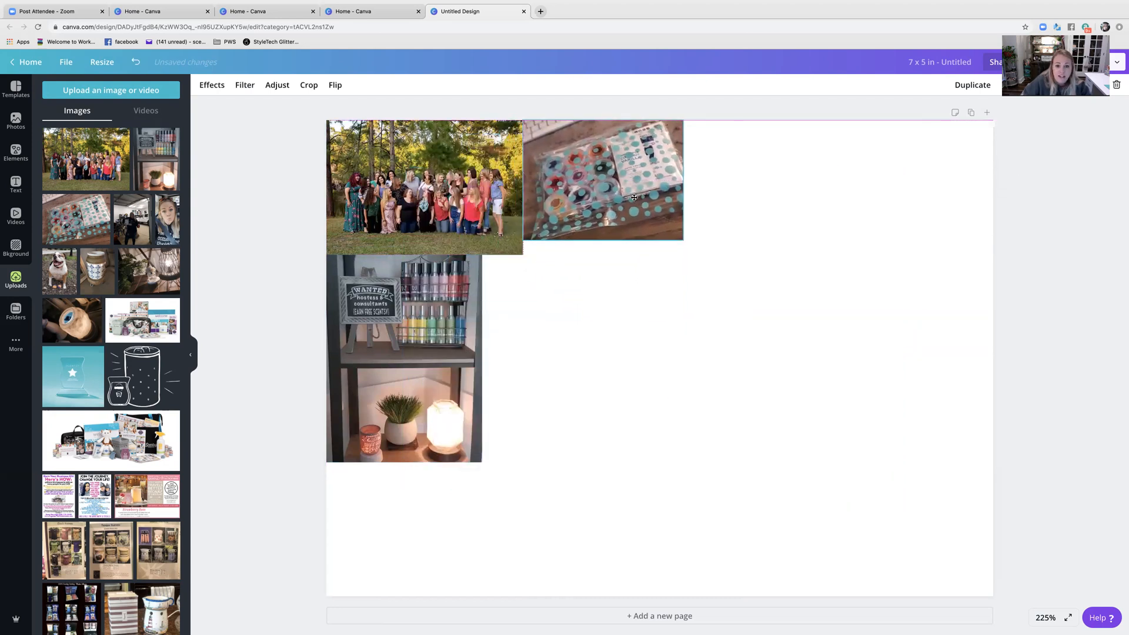
{"action": "left_click_drag", "start_coordinate": [684, 242], "coordinate": [698, 260]}
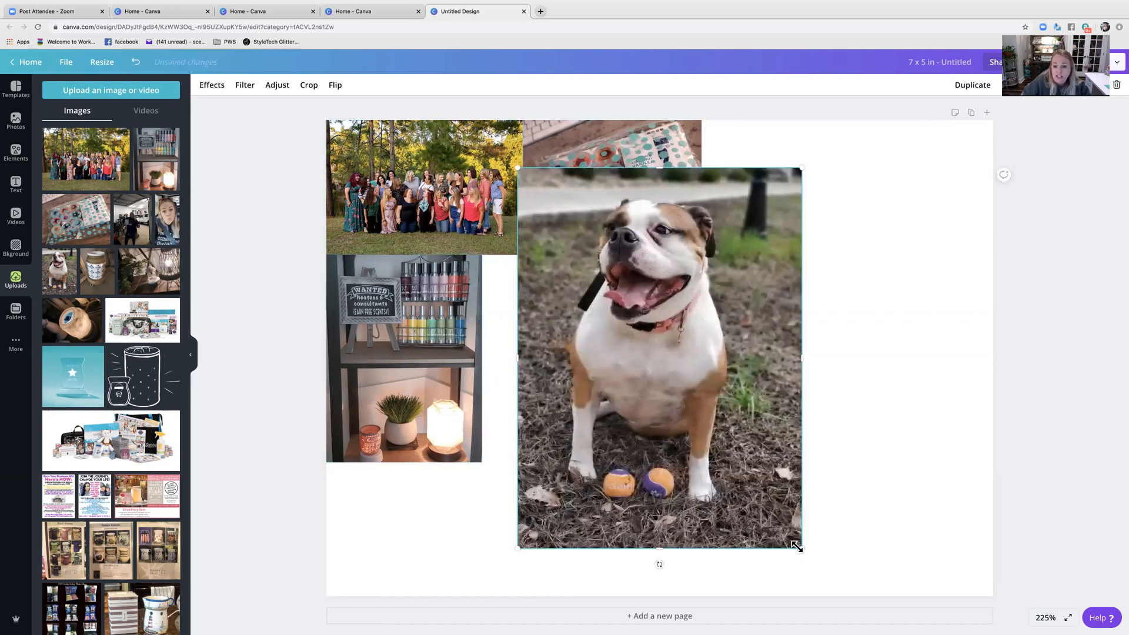
Step: Add the uploaded bulldog photo, shrink it and fit it to the right of the shelf photo at the same height
{"action": "left_click_drag", "start_coordinate": [800, 548], "coordinate": [621, 306]}
{"action": "left_click_drag", "start_coordinate": [585, 232], "coordinate": [558, 321]}
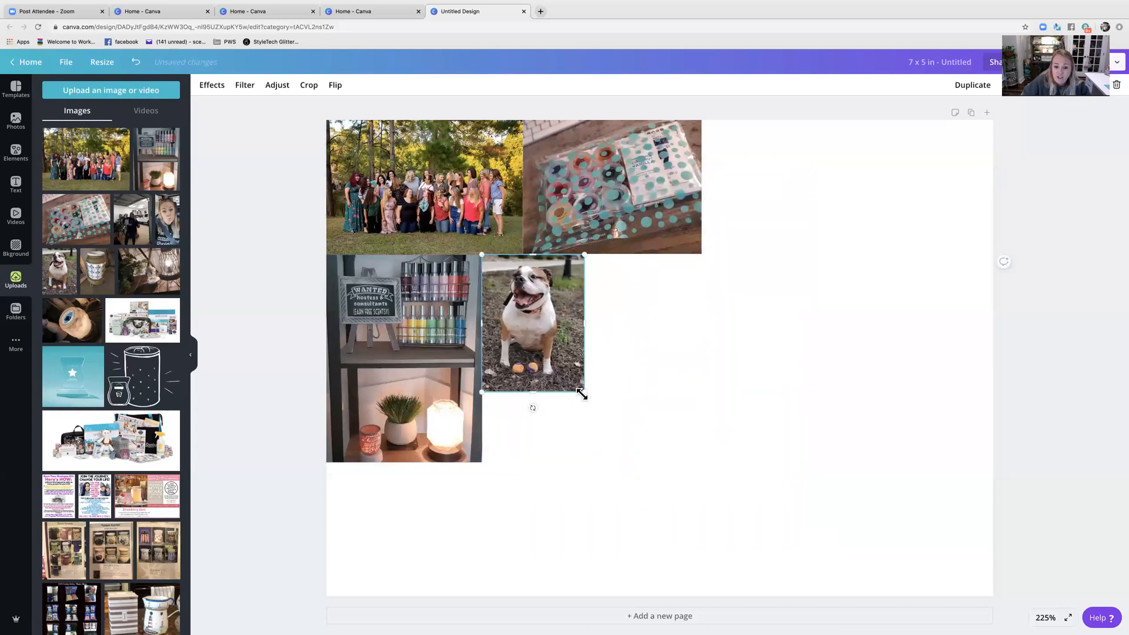
{"action": "left_click_drag", "start_coordinate": [585, 393], "coordinate": [623, 463]}
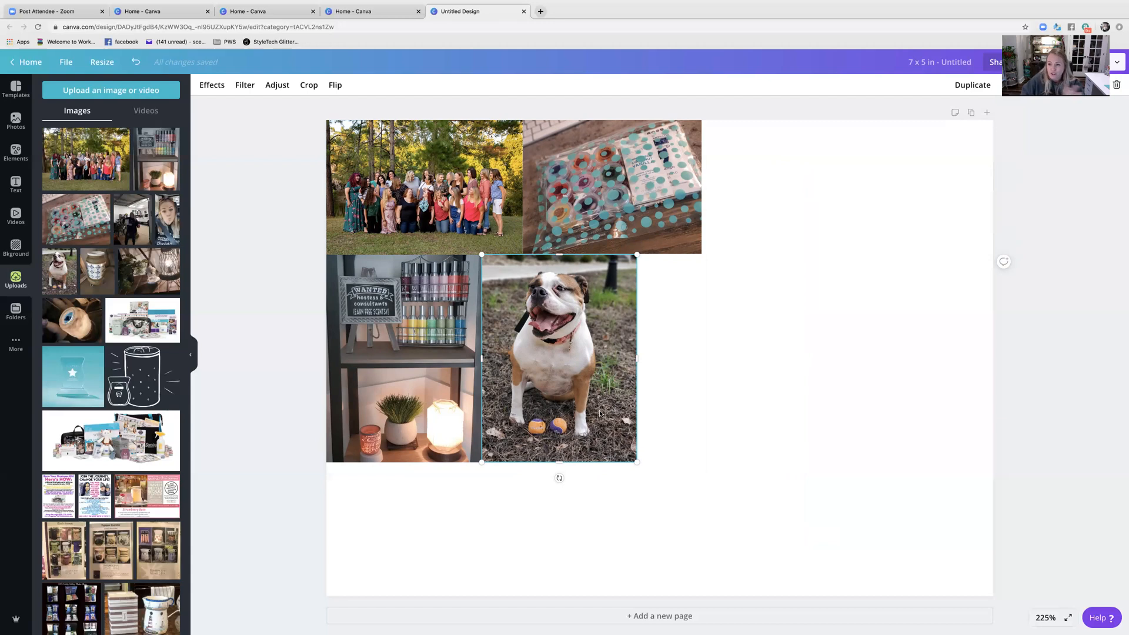
Step: Add the glowing jar warmer photo, shrink it to the group photo's width, place it in the card's lower-left corner and send it to back
{"action": "left_click", "coordinate": [75, 331]}
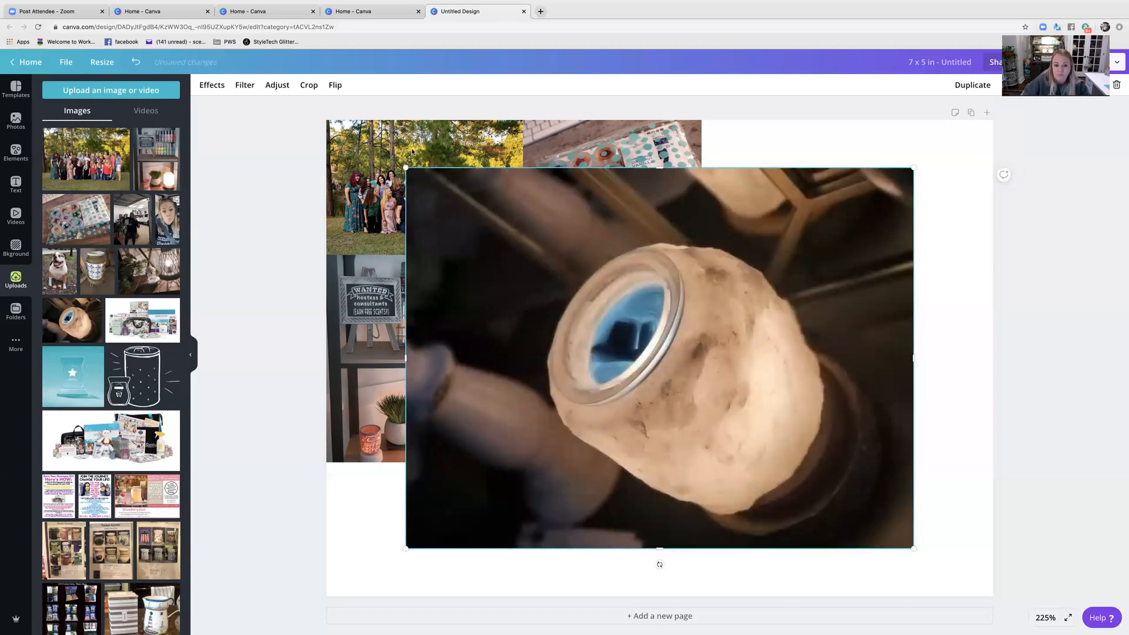
{"action": "left_click_drag", "start_coordinate": [406, 168], "coordinate": [715, 398]}
{"action": "left_click_drag", "start_coordinate": [789, 437], "coordinate": [414, 483]}
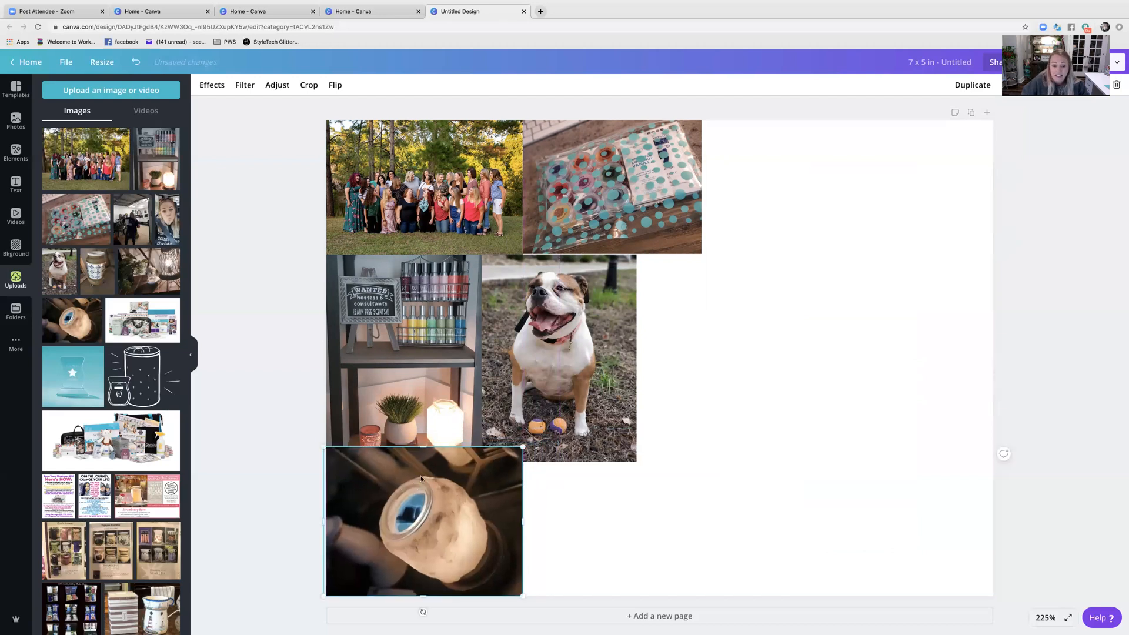
{"action": "right_click", "coordinate": [462, 475]}
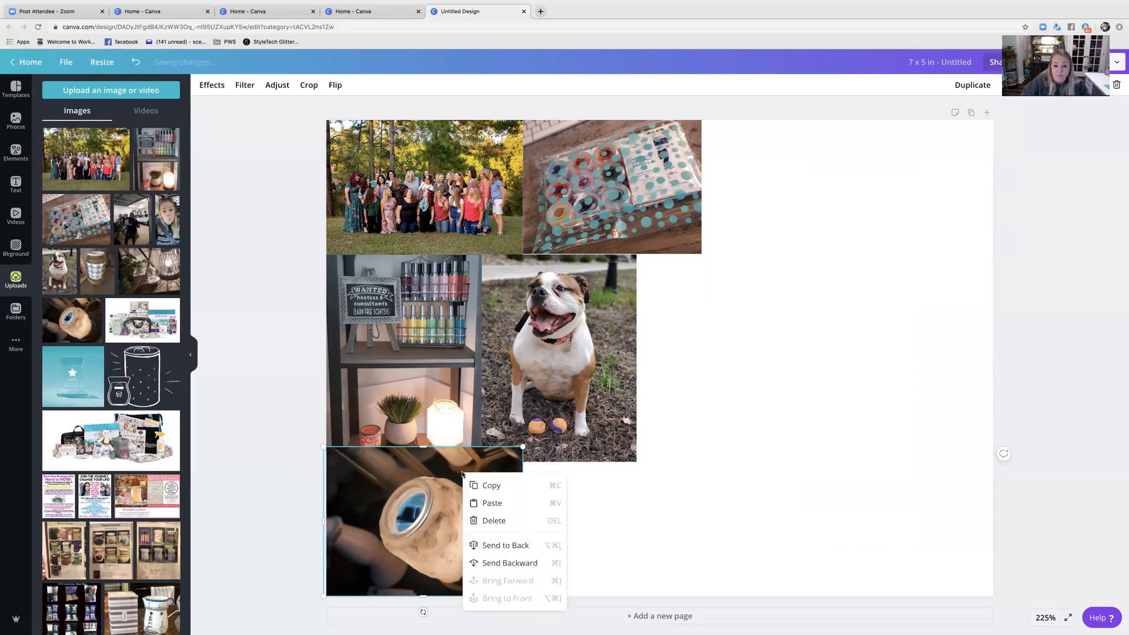
{"action": "left_click", "coordinate": [503, 545]}
{"action": "left_click", "coordinate": [597, 542]}
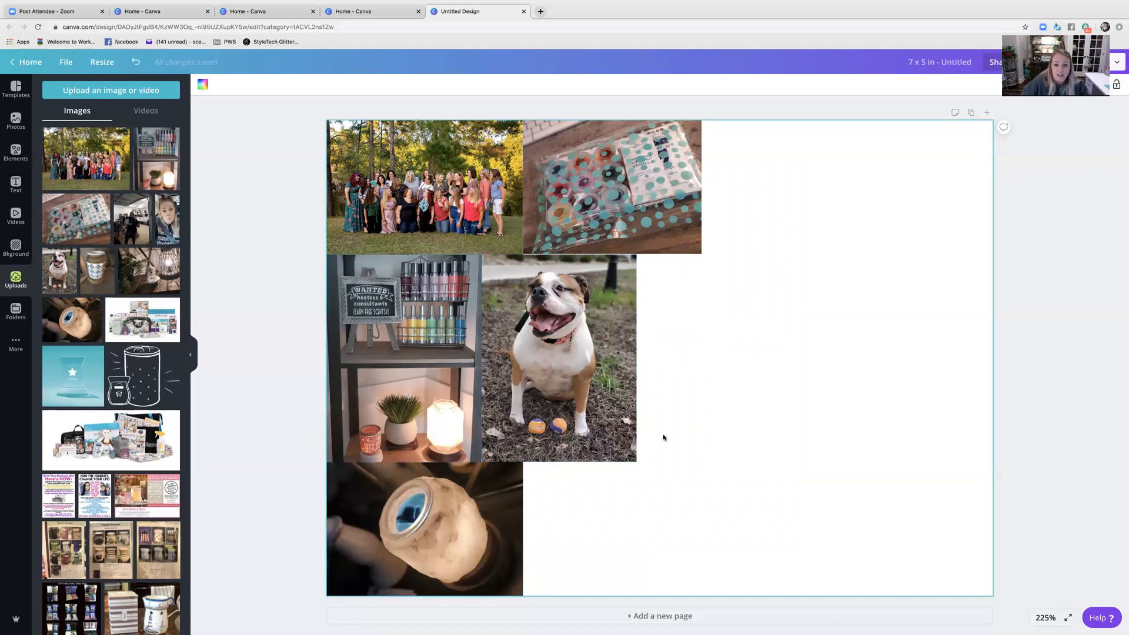
Step: Add the "It's time to celebrate" font combination, shrink it to about 3.3 x 2.4 in and place it right of the bulldog photo
{"action": "left_click", "coordinate": [17, 182]}
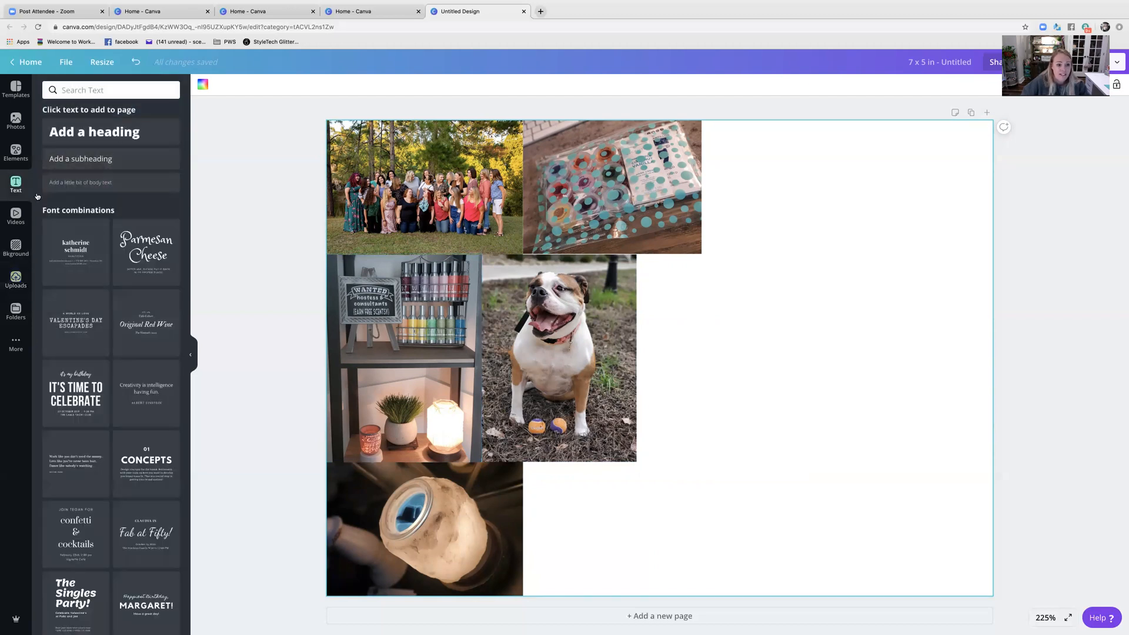
{"action": "scroll", "coordinate": [117, 249], "scroll_direction": "down", "scroll_amount": 6}
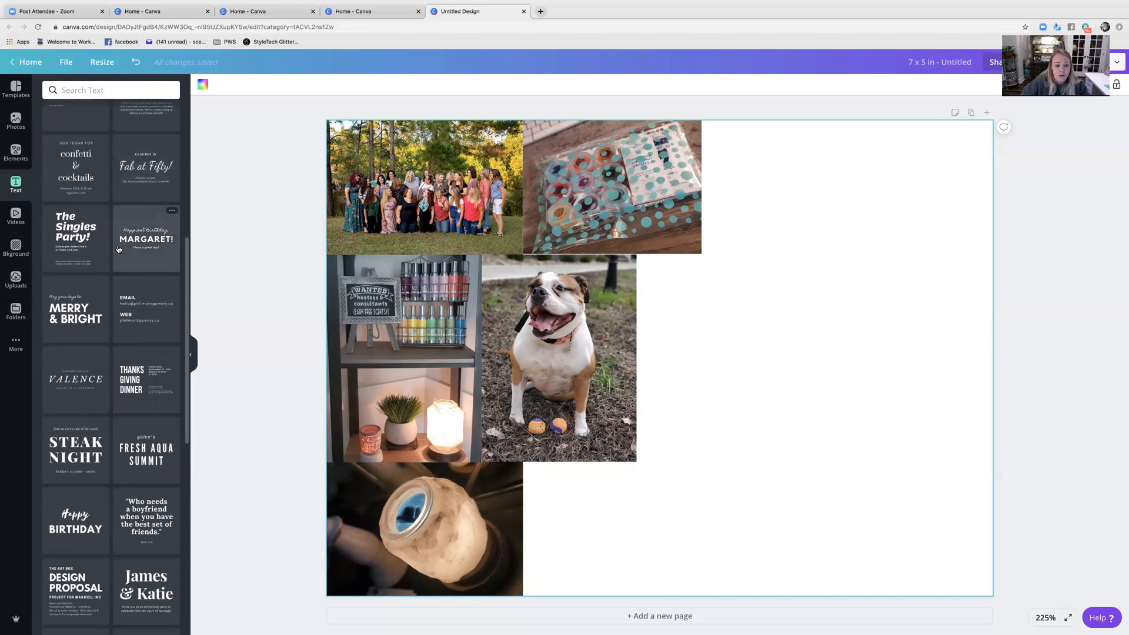
{"action": "scroll", "coordinate": [119, 249], "scroll_direction": "down", "scroll_amount": 1}
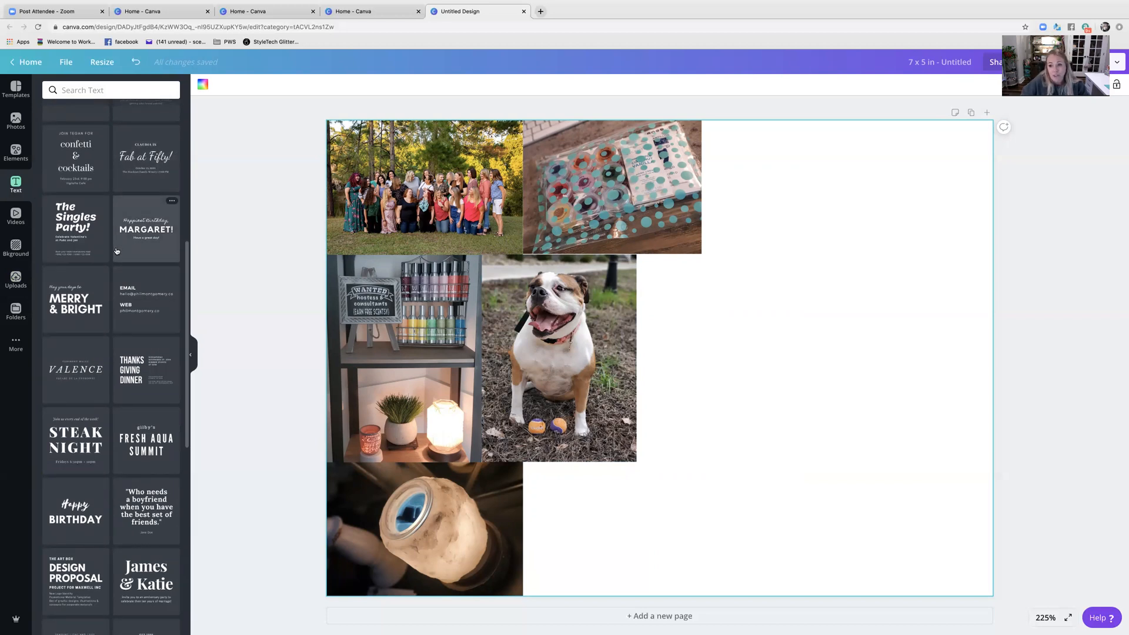
{"action": "scroll", "coordinate": [116, 251], "scroll_direction": "up", "scroll_amount": 7}
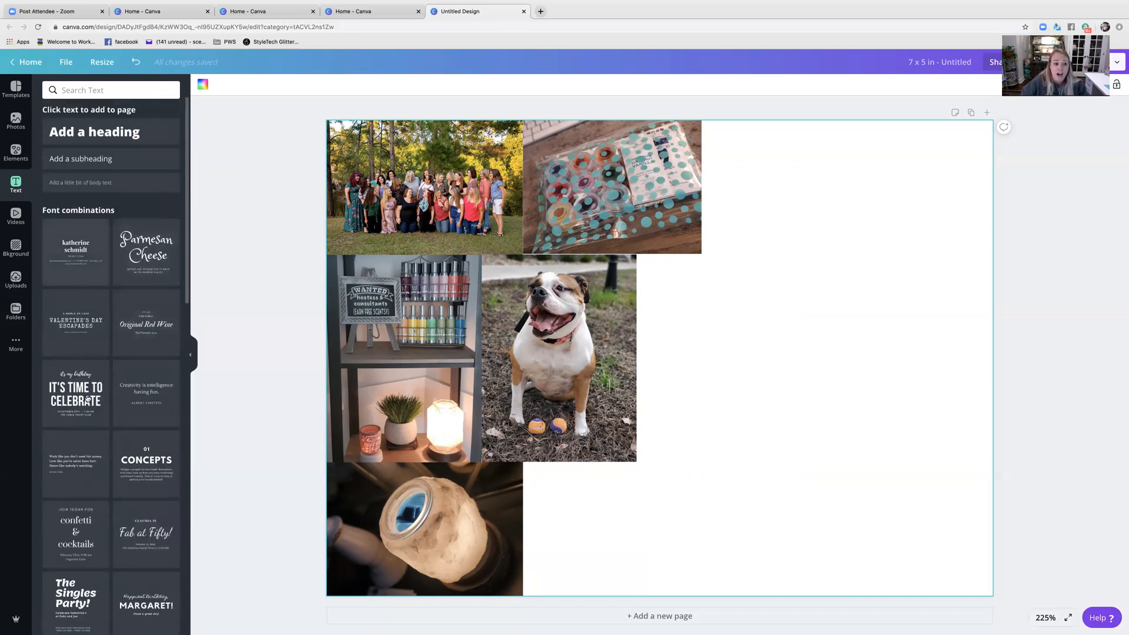
{"action": "left_click", "coordinate": [73, 390]}
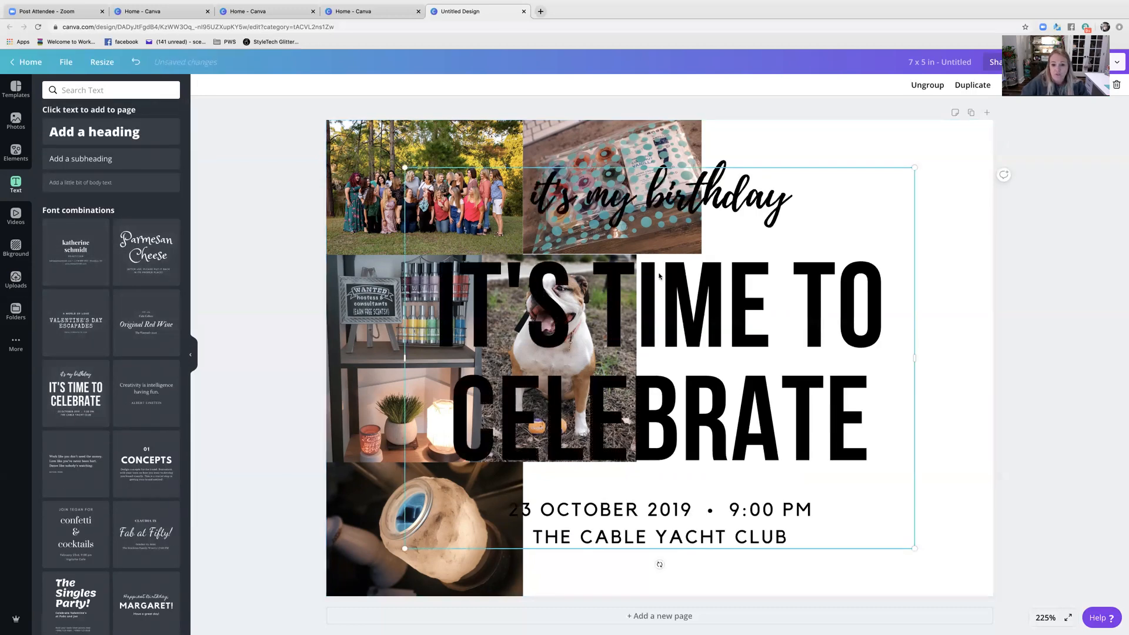
{"action": "left_click_drag", "start_coordinate": [404, 167], "coordinate": [604, 316]}
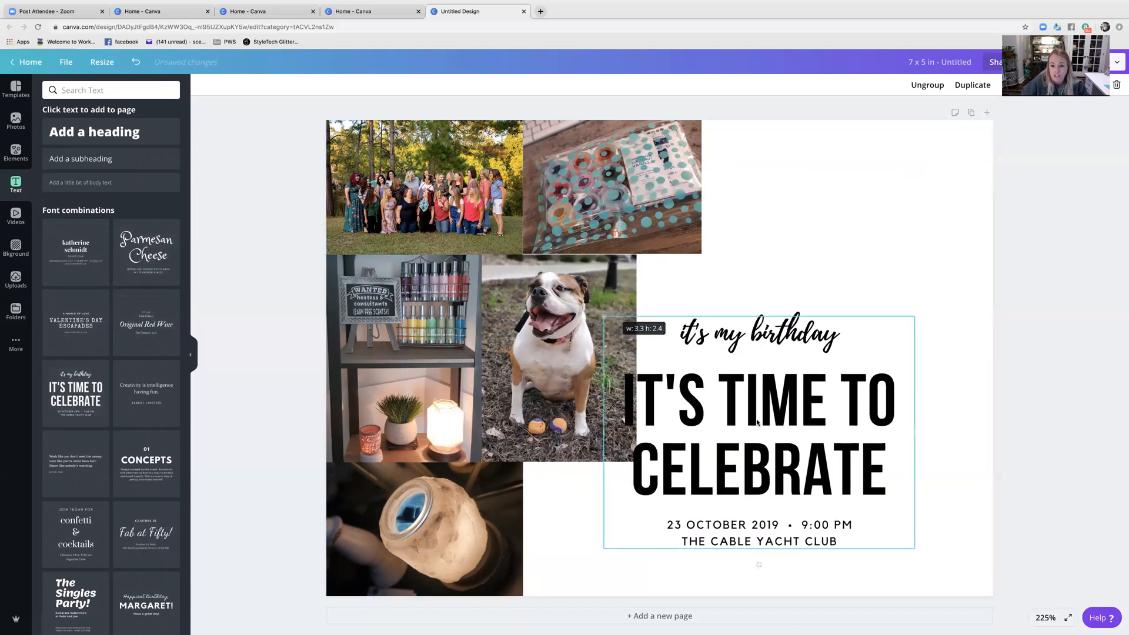
{"action": "left_click_drag", "start_coordinate": [783, 378], "coordinate": [828, 359]}
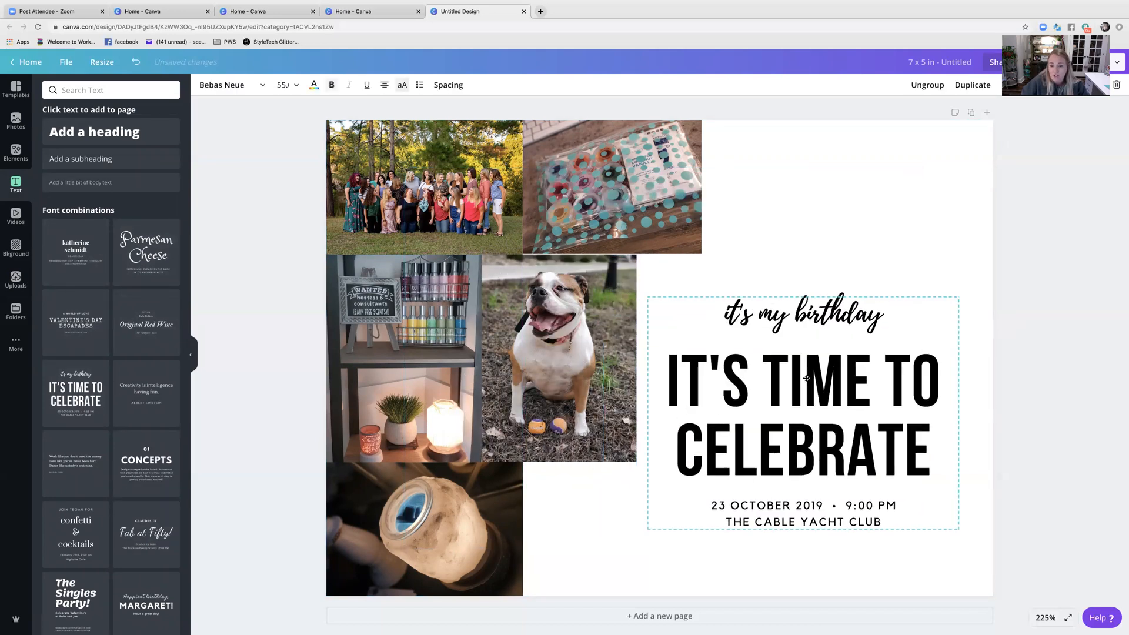
Step: Replace the large "IT'S TIME TO CELEBRATE" heading with "IT'S SCENTSY TIME"
{"action": "left_click_drag", "start_coordinate": [681, 372], "coordinate": [932, 471]}
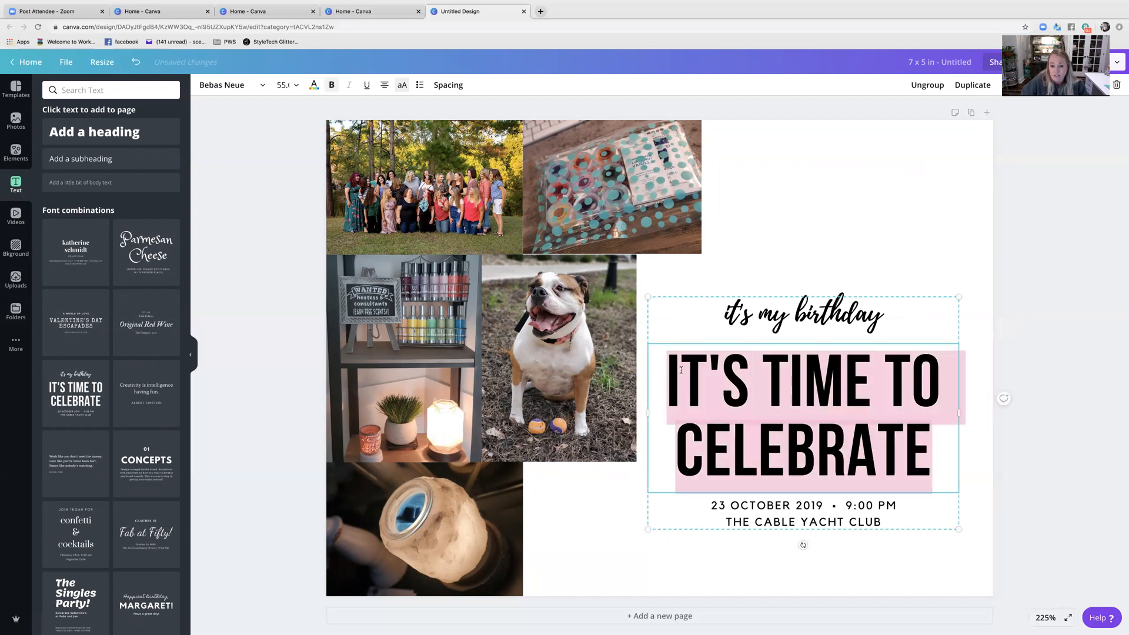
{"action": "type", "text": "ITS"}
{"action": "key", "text": "BackSpace"}
{"action": "type", "text": "'S "}
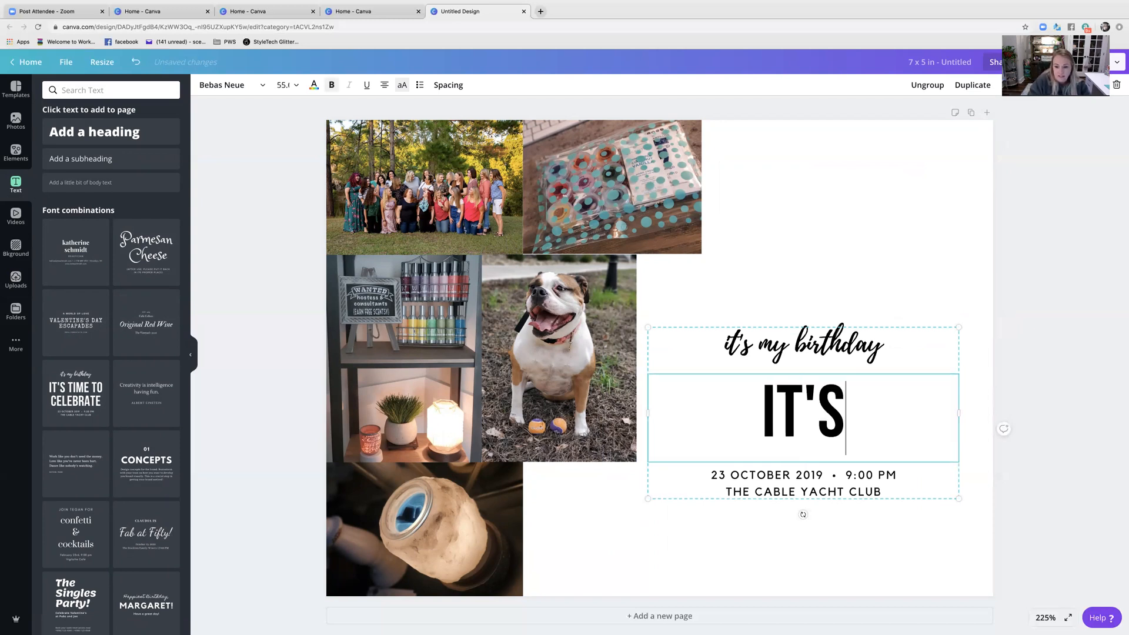
{"action": "type", "text": "SCETNS"}
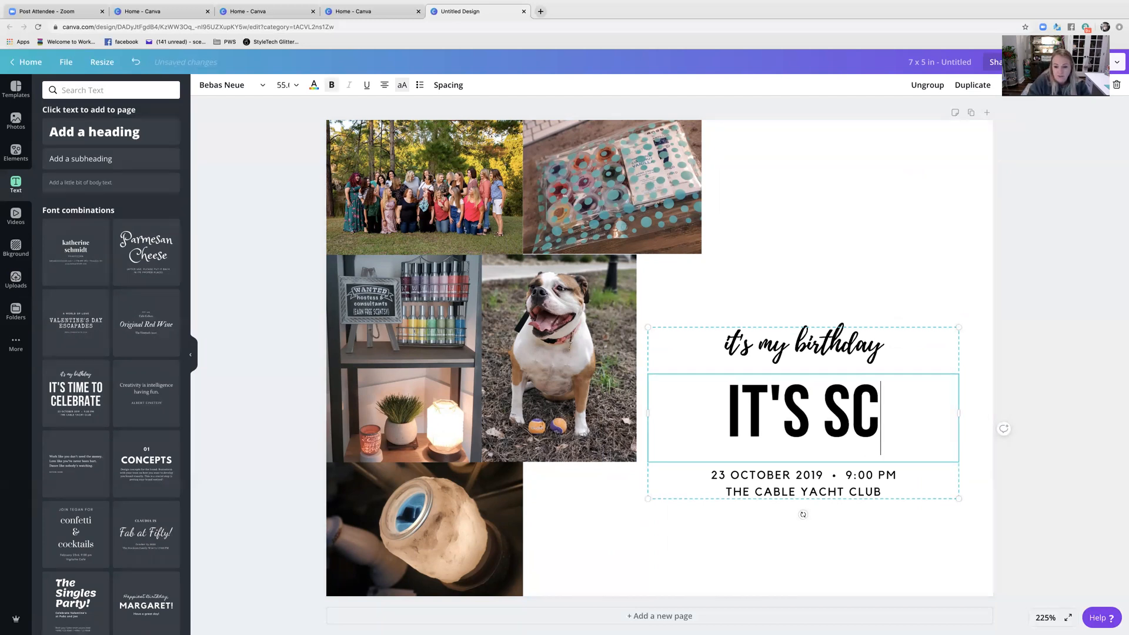
{"action": "key", "text": "BackSpace"}
{"action": "key", "text": "BackSpace"}
{"action": "key", "text": "BackSpace"}
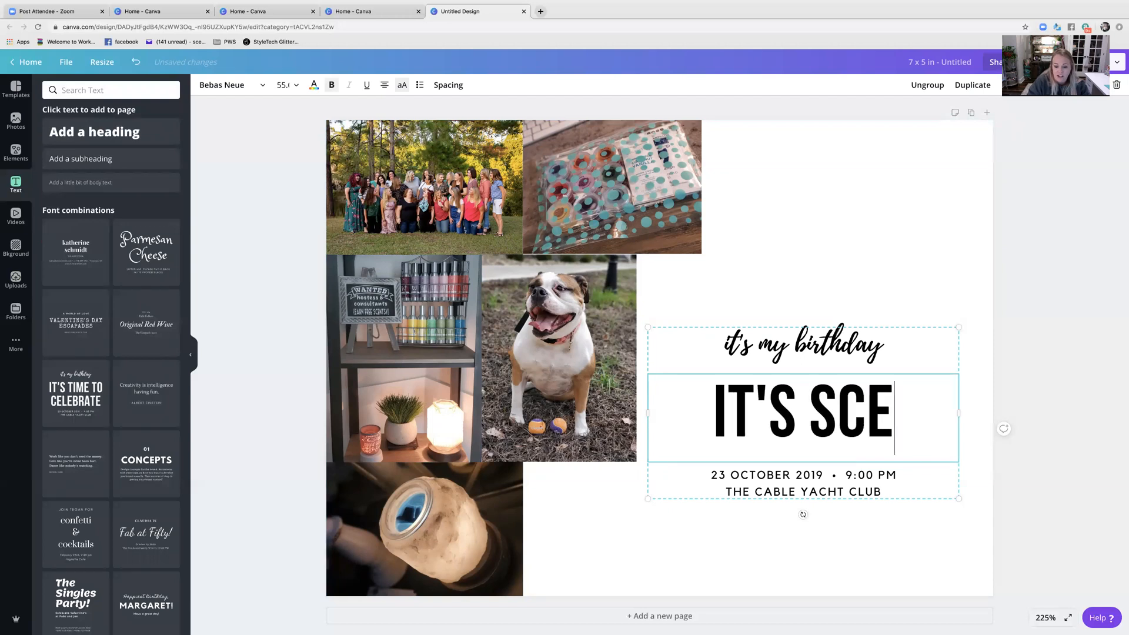
{"action": "type", "text": "NTSY TIME"}
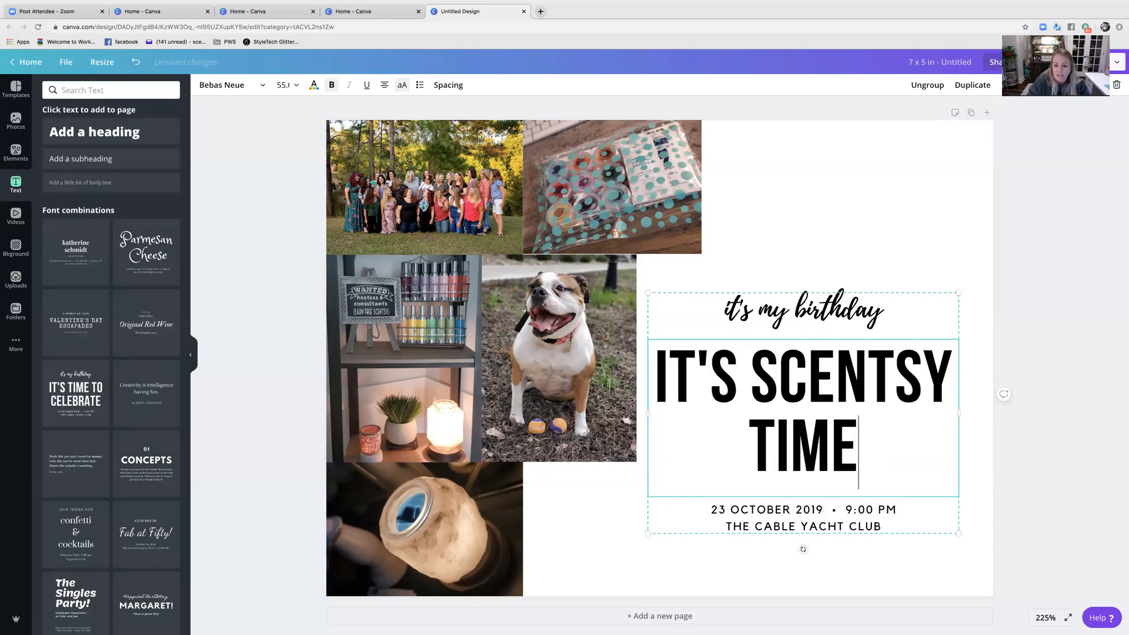
Step: Replace the script line above the heading with "Hope to see you there"
{"action": "left_click", "coordinate": [741, 316]}
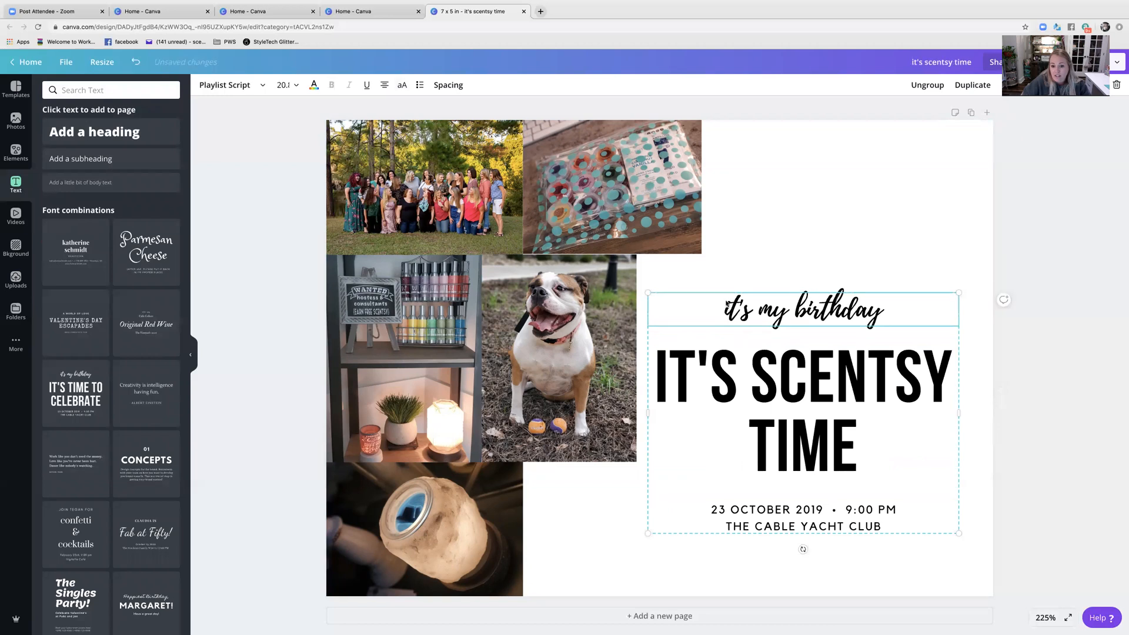
{"action": "left_click_drag", "start_coordinate": [724, 309], "coordinate": [888, 307]}
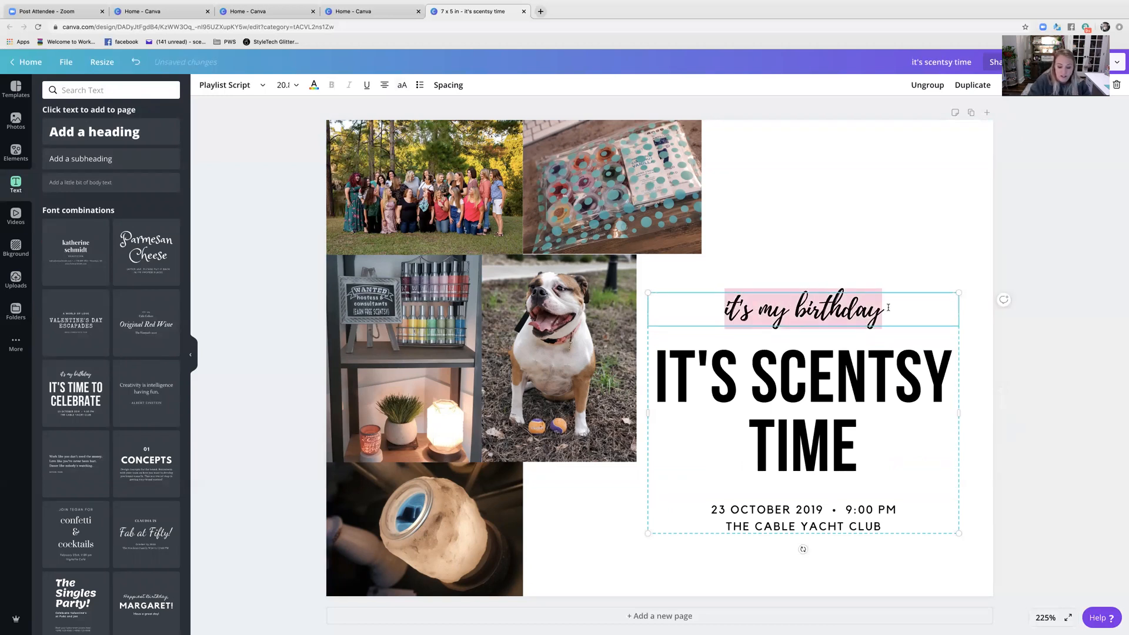
{"action": "type", "text": "Hope to see you there"}
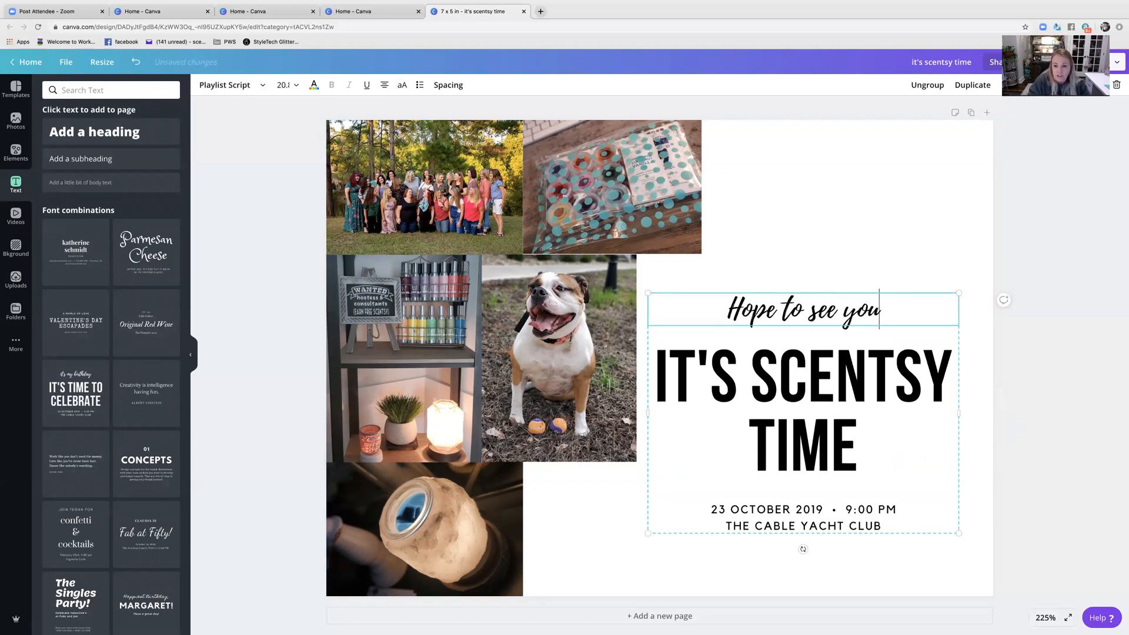
Step: Replace the date and venue lines with "SOON", and shrink the text group slightly and move it up toward the card's right edge
{"action": "left_click", "coordinate": [827, 516]}
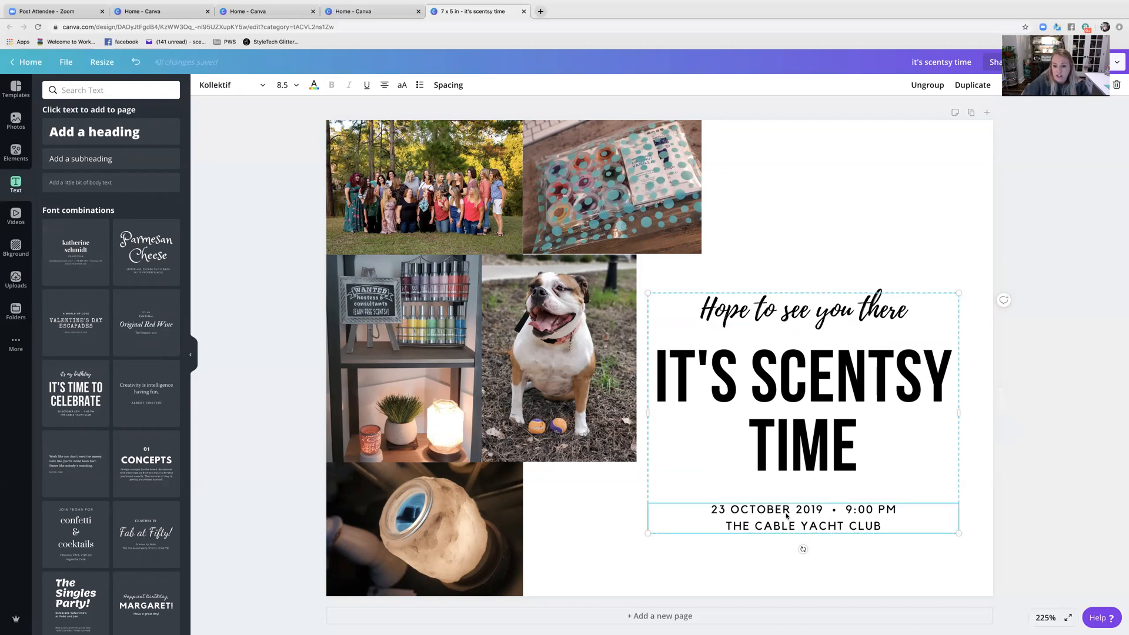
{"action": "triple_click", "coordinate": [733, 521]}
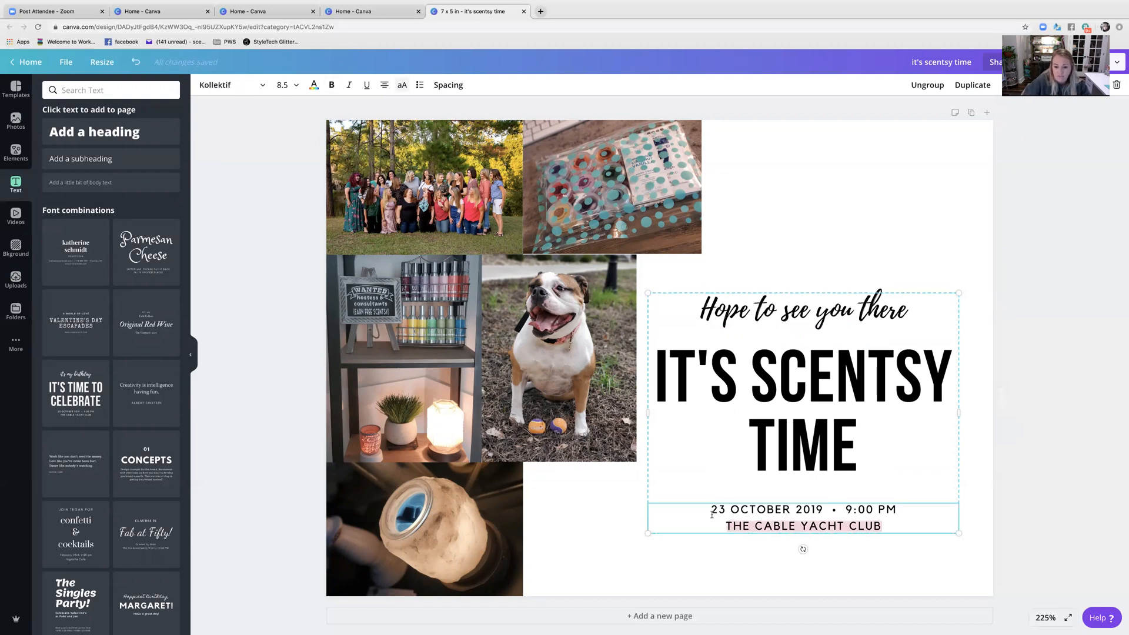
{"action": "left_click_drag", "start_coordinate": [707, 507], "coordinate": [923, 527]}
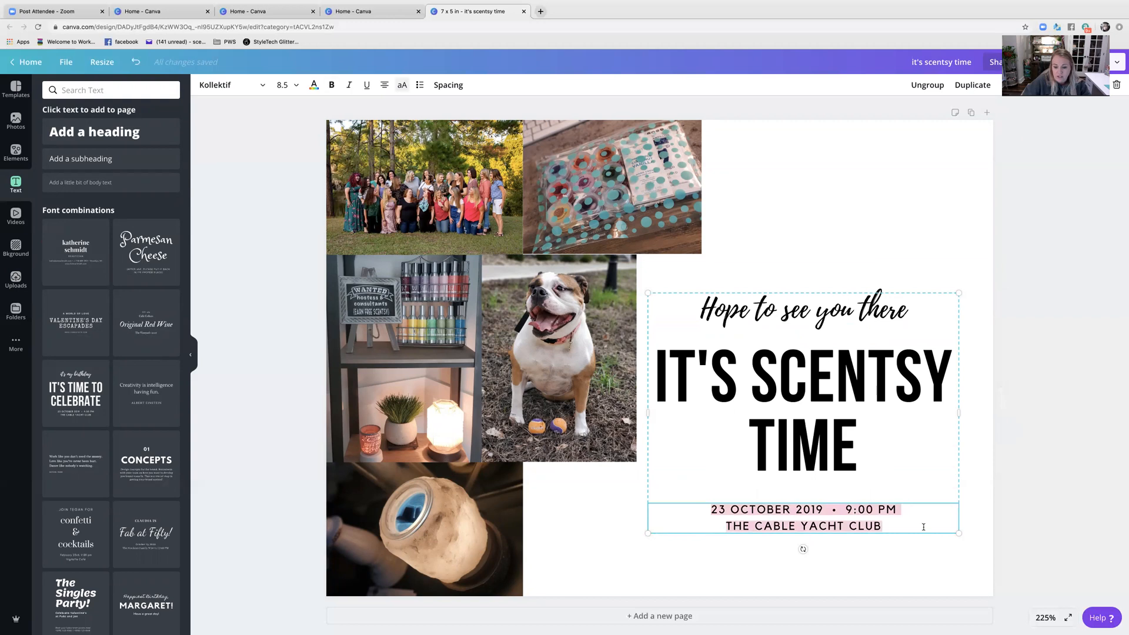
{"action": "type", "text": "soon"}
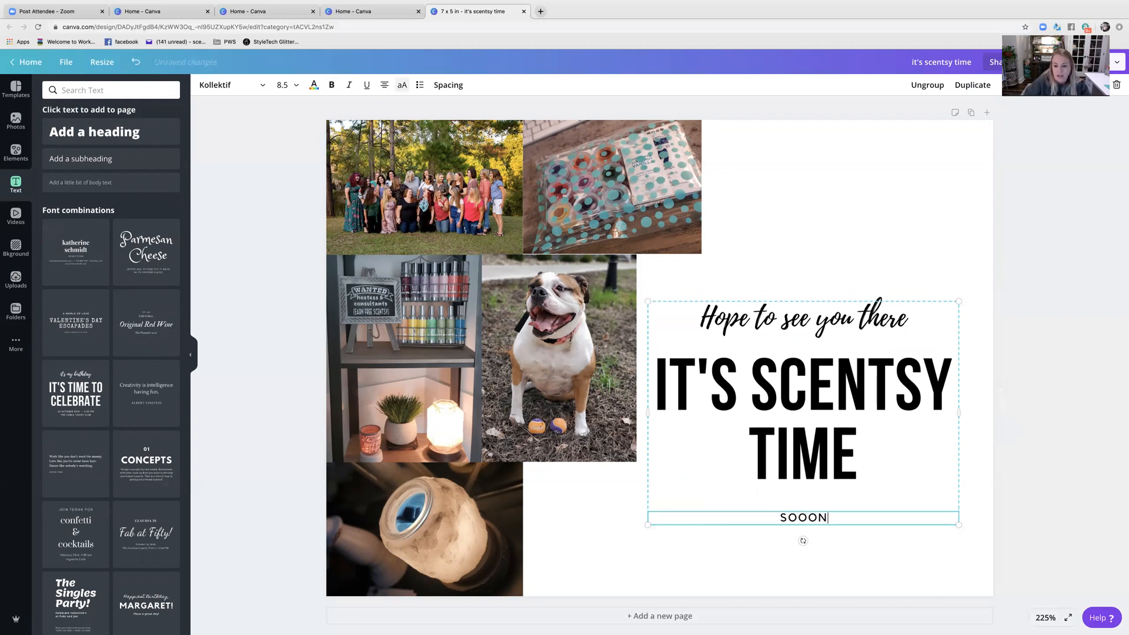
{"action": "key", "text": "BackSpace"}
{"action": "type", "text": "n"}
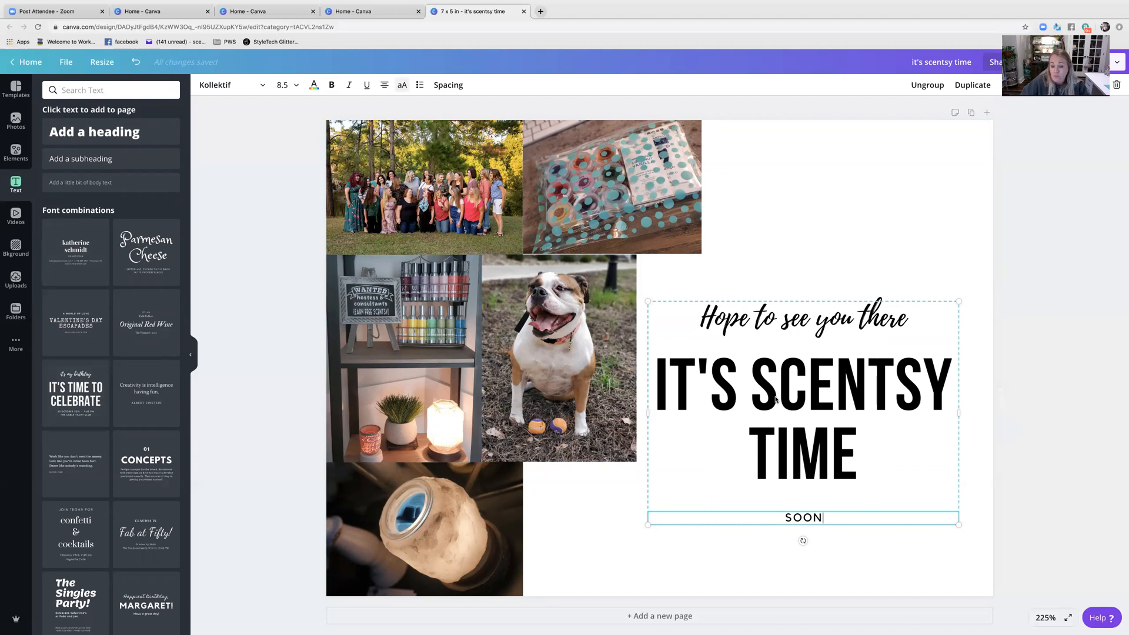
{"action": "left_click_drag", "start_coordinate": [644, 300], "coordinate": [620, 330]}
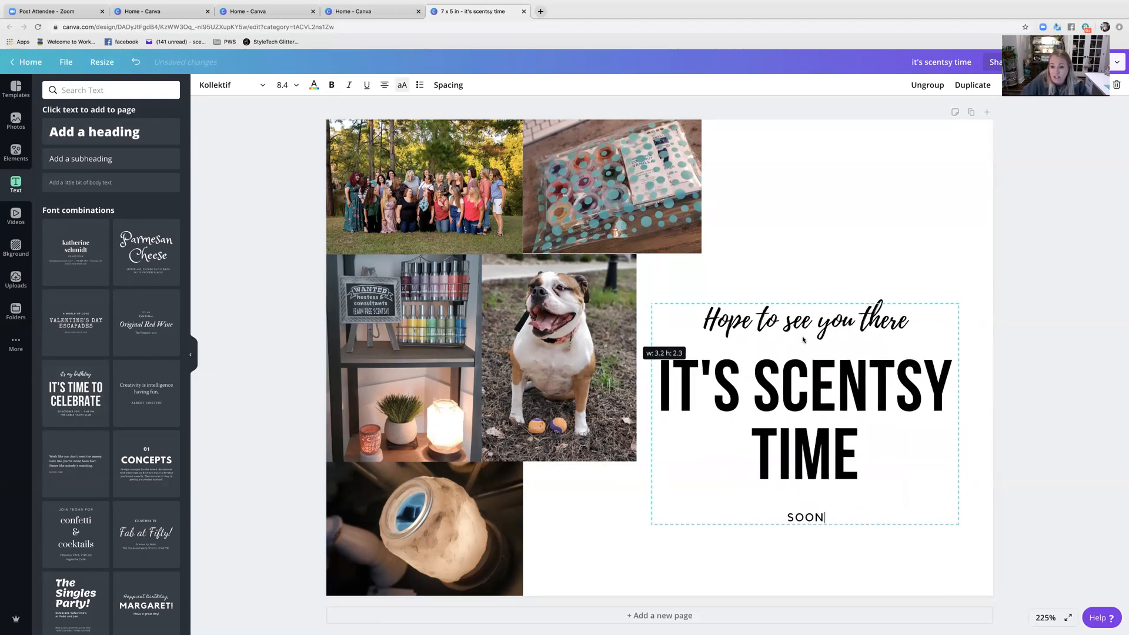
{"action": "left_click_drag", "start_coordinate": [838, 394], "coordinate": [863, 342]}
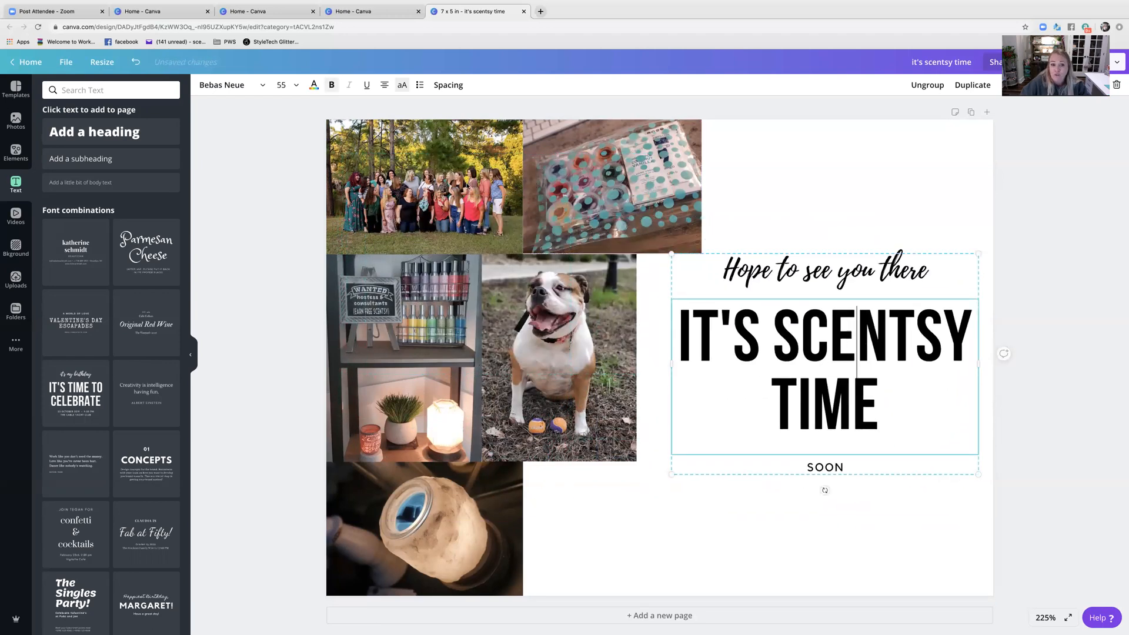
Step: Try the brand red, a purple and a coral color on the "IT'S SCENTSY TIME" heading
{"action": "left_click", "coordinate": [314, 85]}
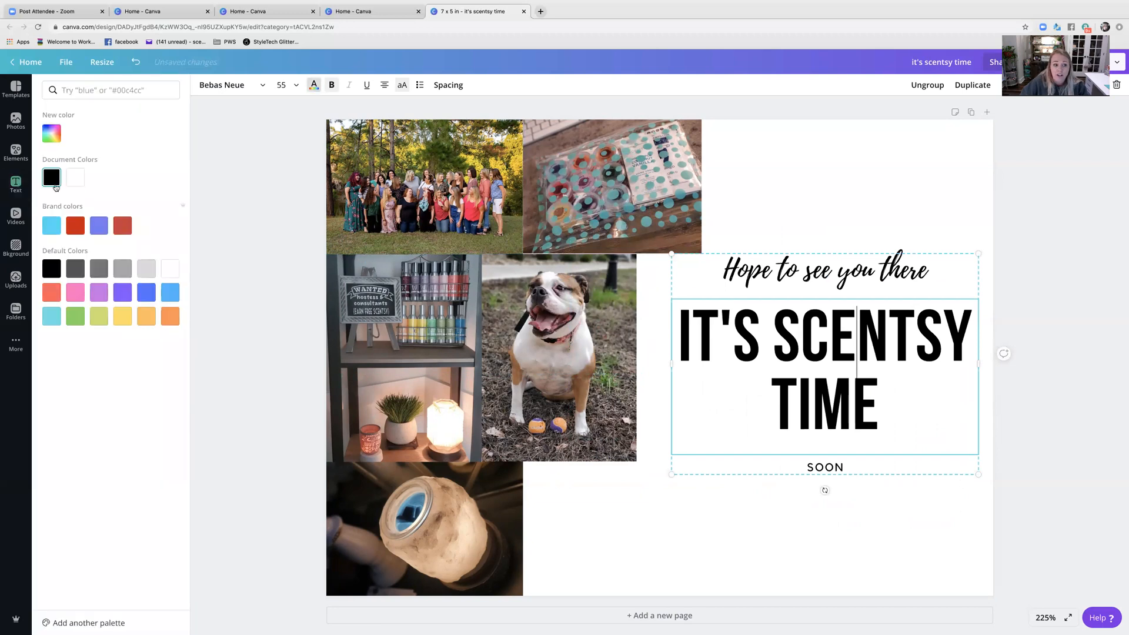
{"action": "left_click", "coordinate": [123, 226]}
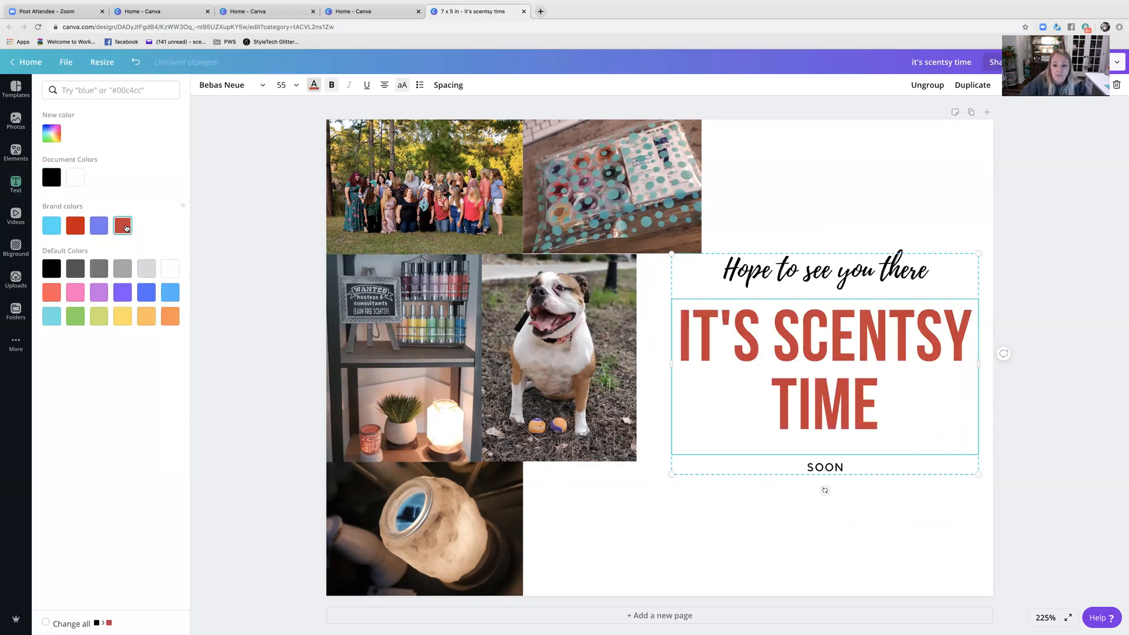
{"action": "left_click", "coordinate": [122, 294]}
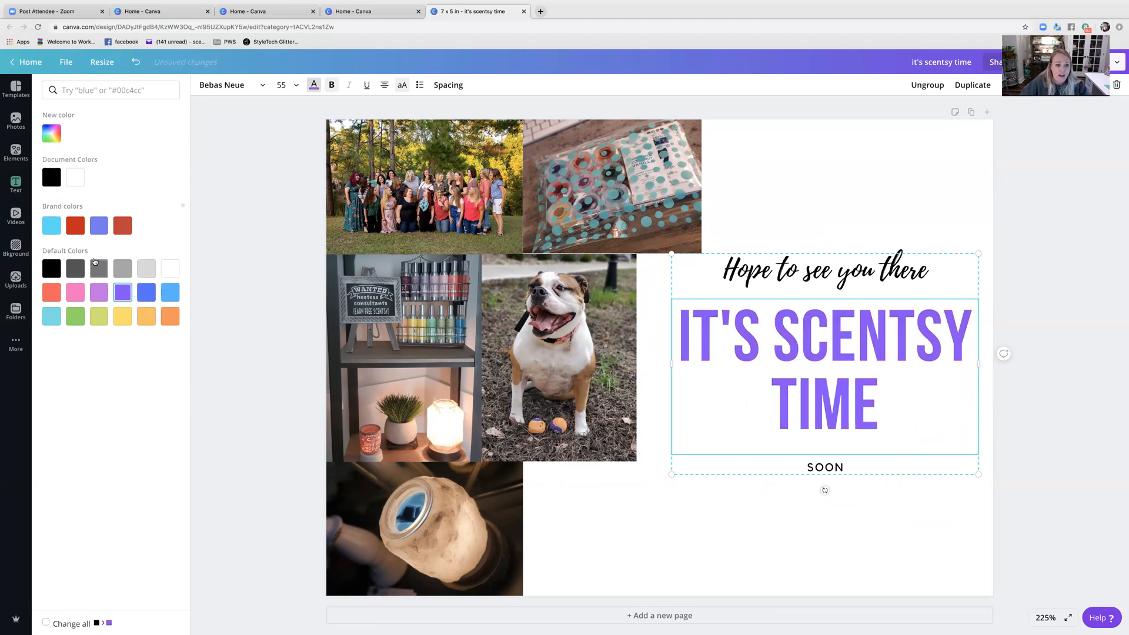
{"action": "left_click", "coordinate": [49, 135]}
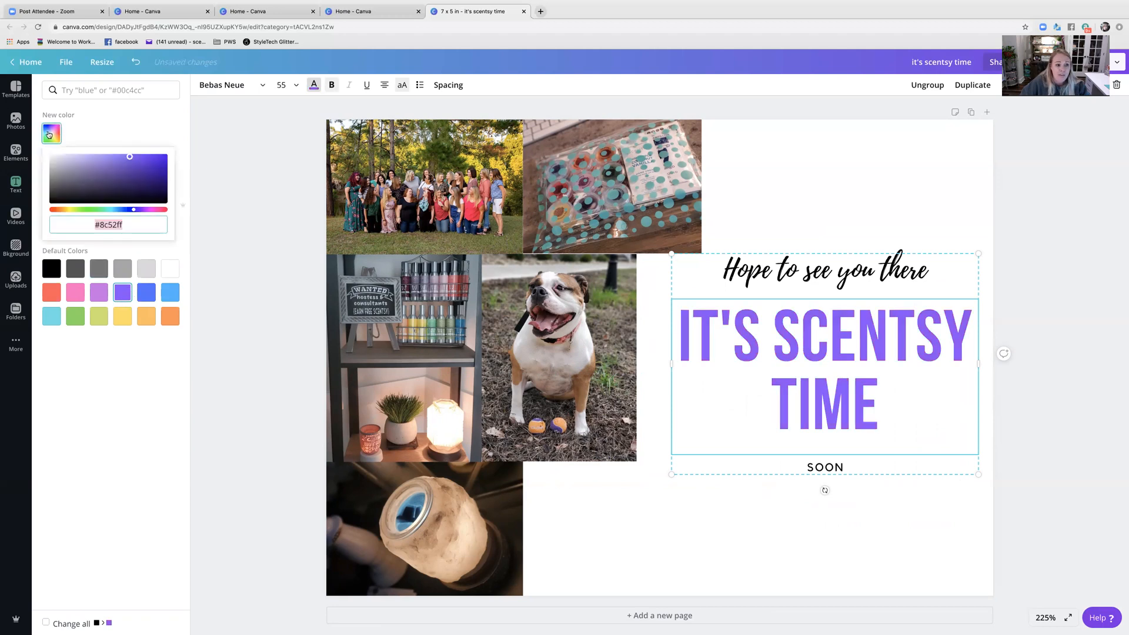
{"action": "left_click", "coordinate": [59, 296]}
Step: Give the "IT'S SCENTSY TIME" heading a custom dark red color, #791d28
{"action": "left_click", "coordinate": [51, 134]}
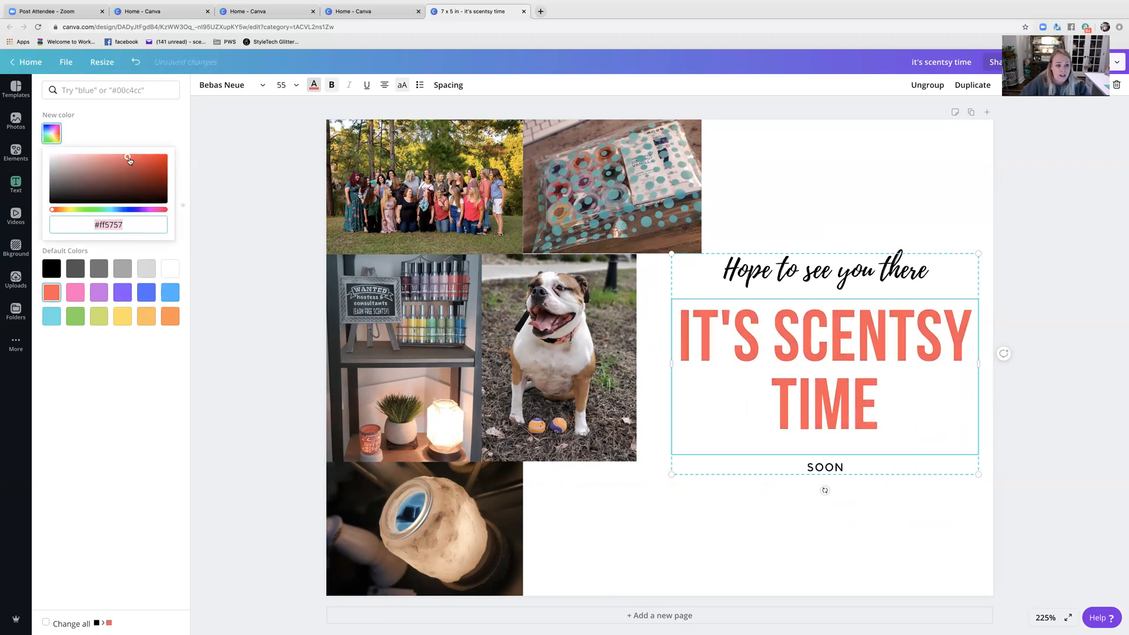
{"action": "mouse_move", "coordinate": [127, 158]}
{"action": "left_mouse_down"}
{"action": "mouse_move", "coordinate": [87, 190]}
{"action": "mouse_move", "coordinate": [81, 160]}
{"action": "mouse_move", "coordinate": [123, 171]}
{"action": "mouse_move", "coordinate": [139, 189]}
{"action": "left_mouse_up"}
{"action": "left_click", "coordinate": [160, 210]}
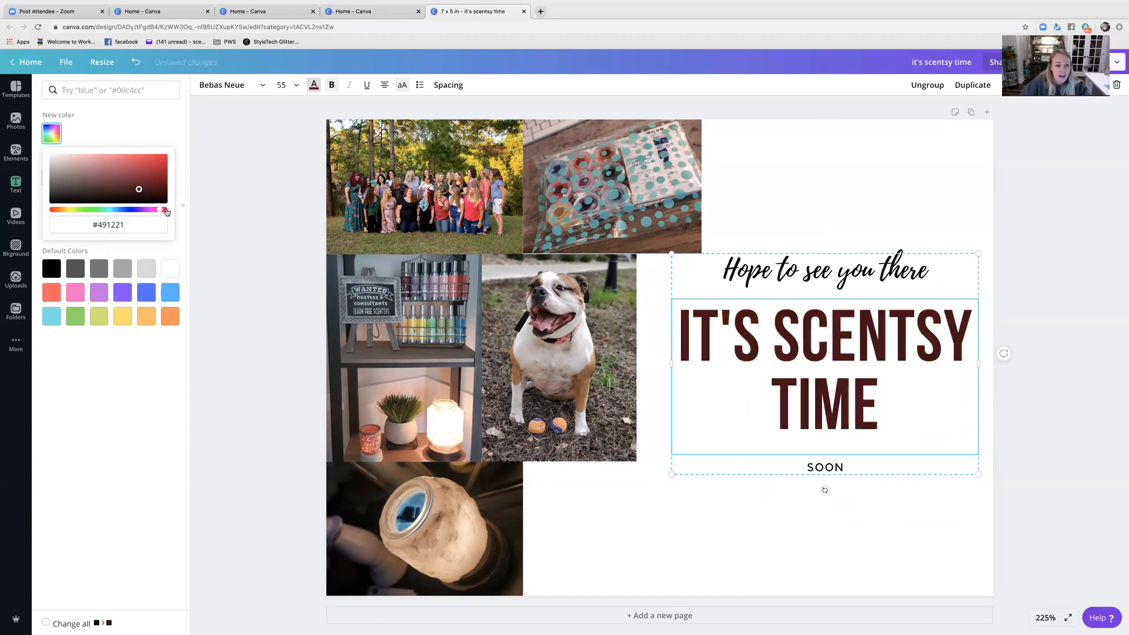
{"action": "left_click", "coordinate": [164, 210]}
{"action": "left_click_drag", "start_coordinate": [139, 189], "coordinate": [139, 180]}
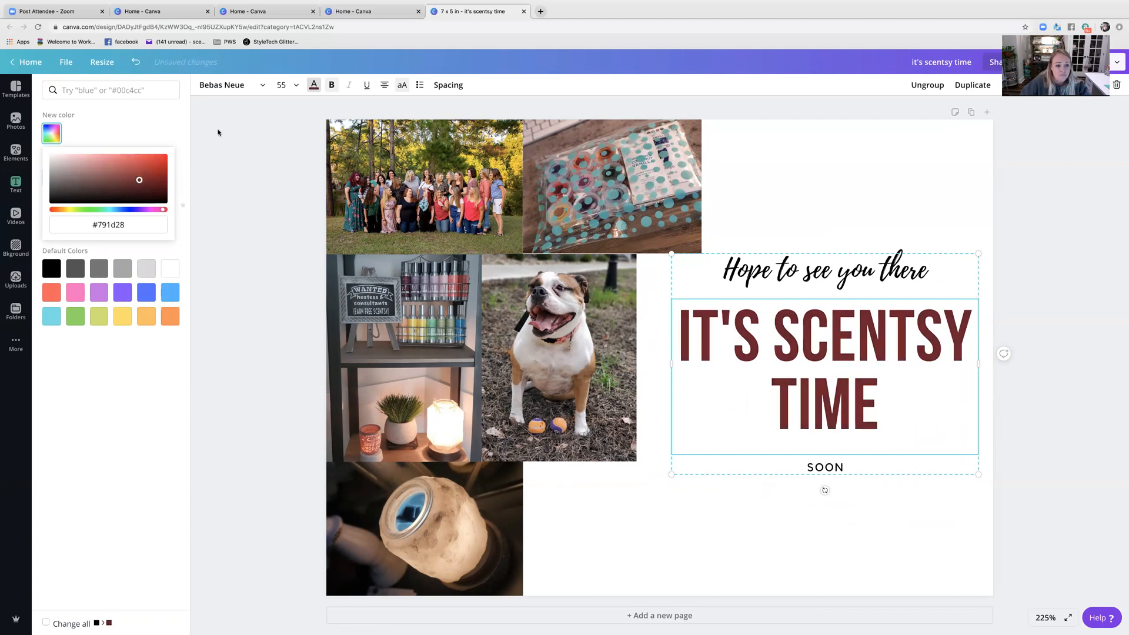
{"action": "left_click", "coordinate": [217, 132]}
Step: Delete the "IT'S SCENTSY TIME" heading, the "Hope to see you there" line and the "SOON" line from the card
{"action": "left_click", "coordinate": [819, 275]}
{"action": "left_click", "coordinate": [895, 309]}
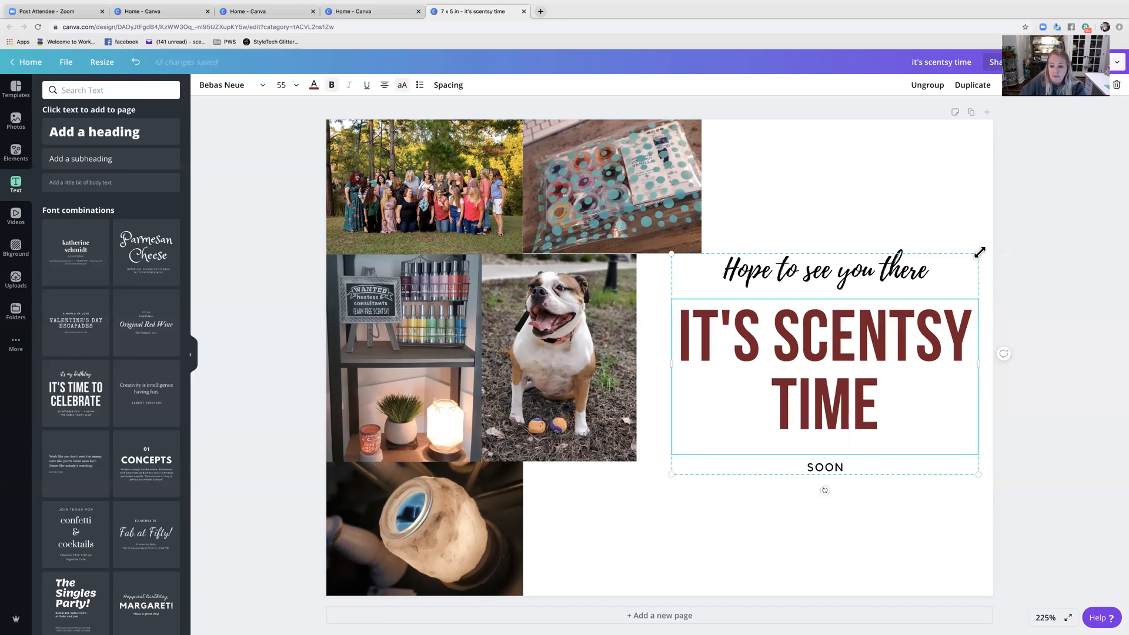
{"action": "key", "text": "Delete"}
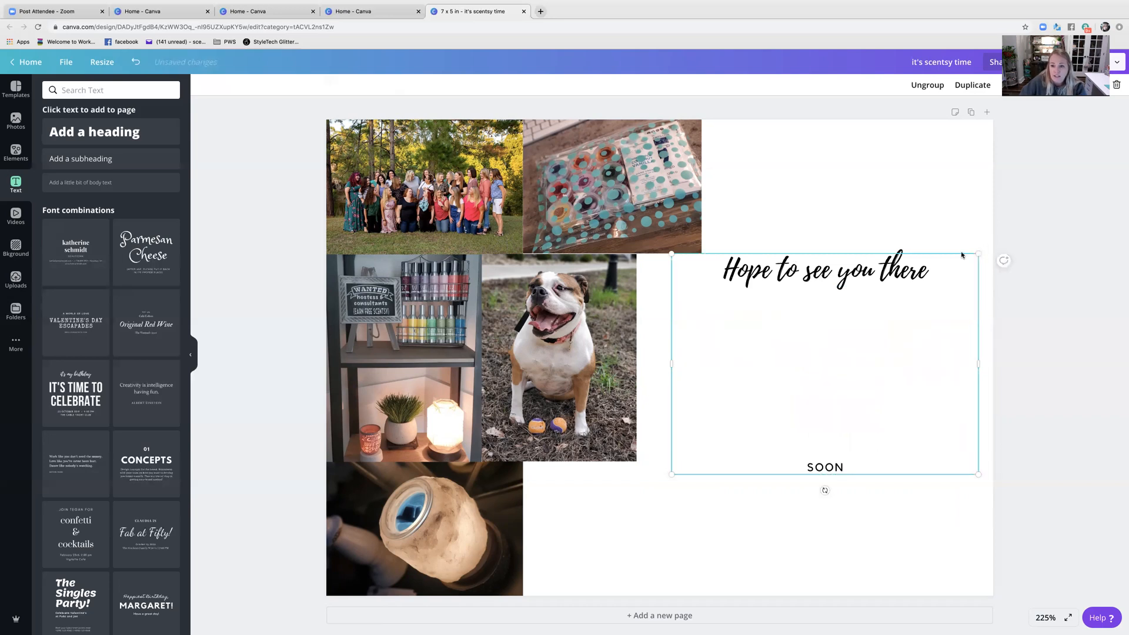
{"action": "left_click", "coordinate": [928, 272]}
{"action": "key", "text": "Delete"}
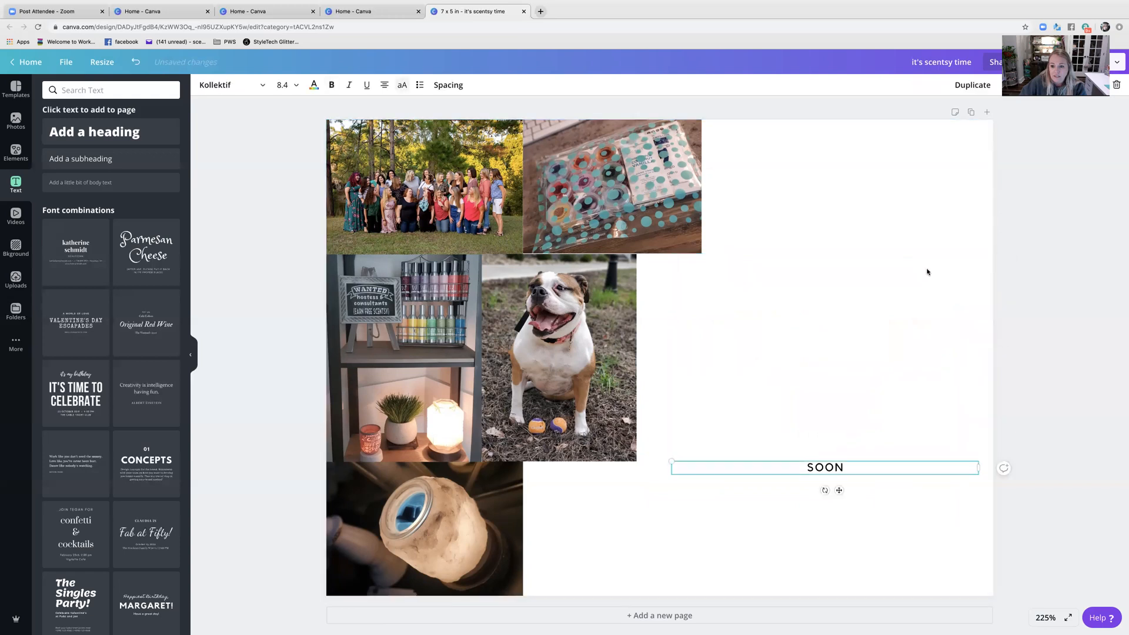
{"action": "left_click", "coordinate": [862, 470]}
{"action": "key", "text": "BackSpace"}
{"action": "key", "text": "BackSpace"}
{"action": "key", "text": "Delete"}
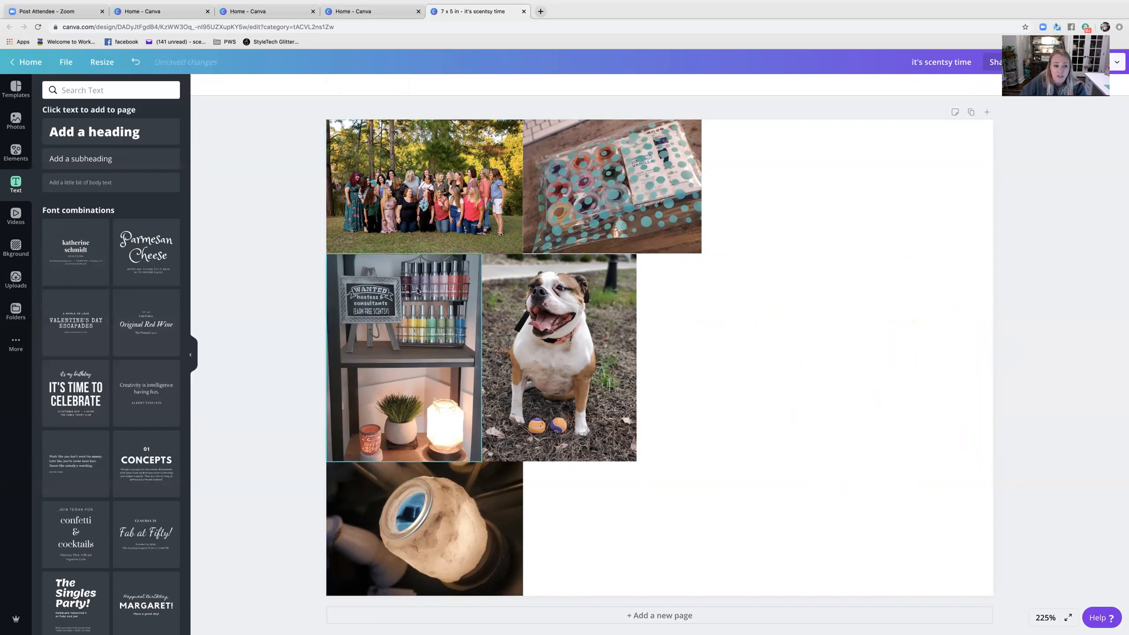
Step: Add a plain heading text, shrink it to about 23 pt and place it in the white area beside the bulldog photo
{"action": "left_click", "coordinate": [89, 137]}
{"action": "left_click", "coordinate": [838, 517]}
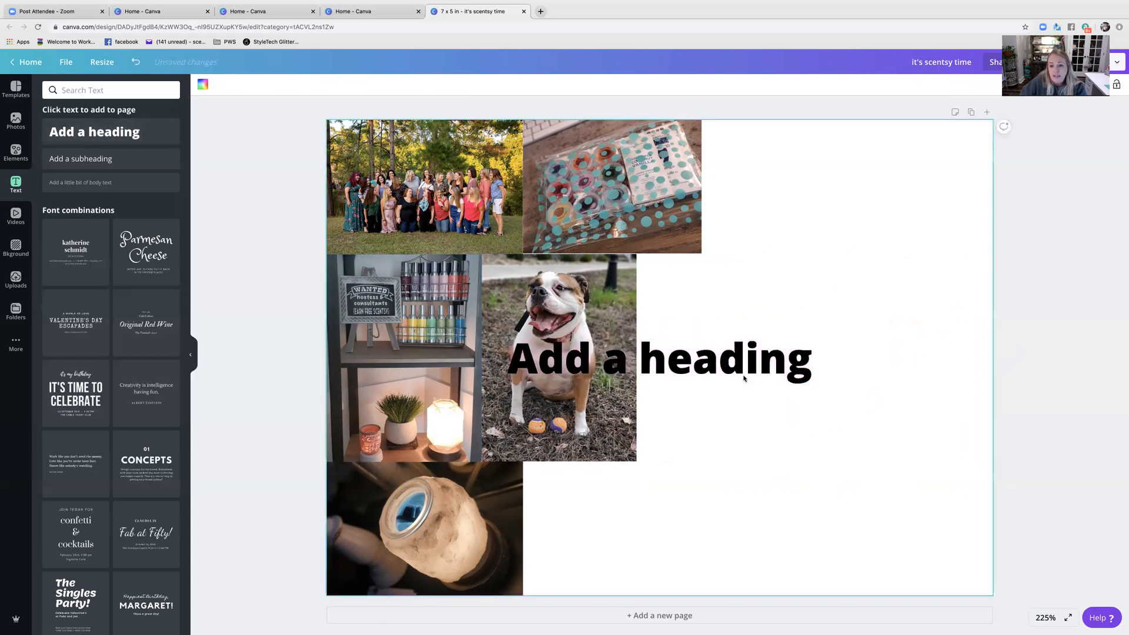
{"action": "left_click_drag", "start_coordinate": [530, 349], "coordinate": [665, 352]}
{"action": "left_click", "coordinate": [766, 374]}
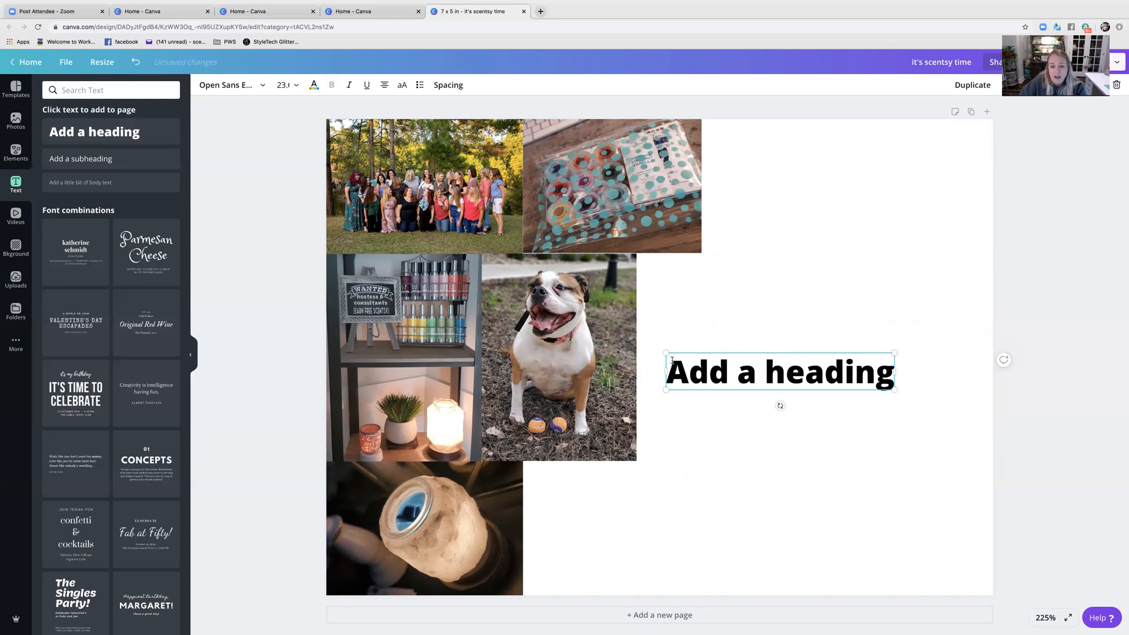
Step: Replace the heading placeholder with "Scentsy Life"
{"action": "left_click_drag", "start_coordinate": [672, 360], "coordinate": [891, 372]}
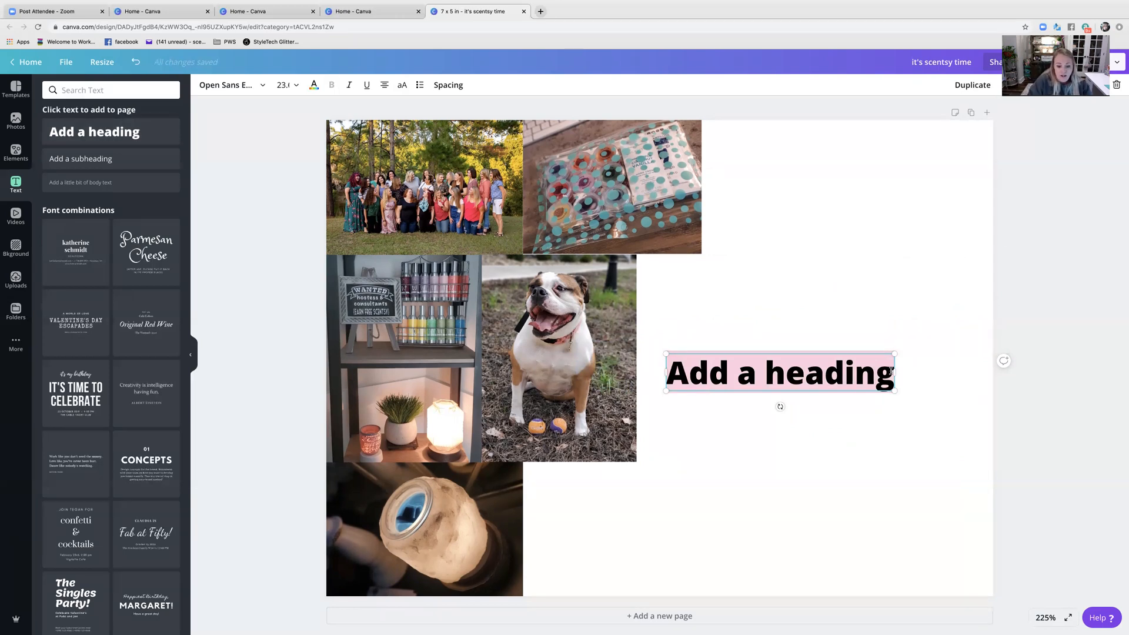
{"action": "type", "text": "Scentsy Lief"}
{"action": "key", "text": "BackSpace"}
{"action": "key", "text": "BackSpace"}
{"action": "type", "text": "fe"}
{"action": "left_click", "coordinate": [805, 367]}
Step: Change the font of the "Scentsy Life" heading to Lemon Tuesday
{"action": "triple_click", "coordinate": [773, 373]}
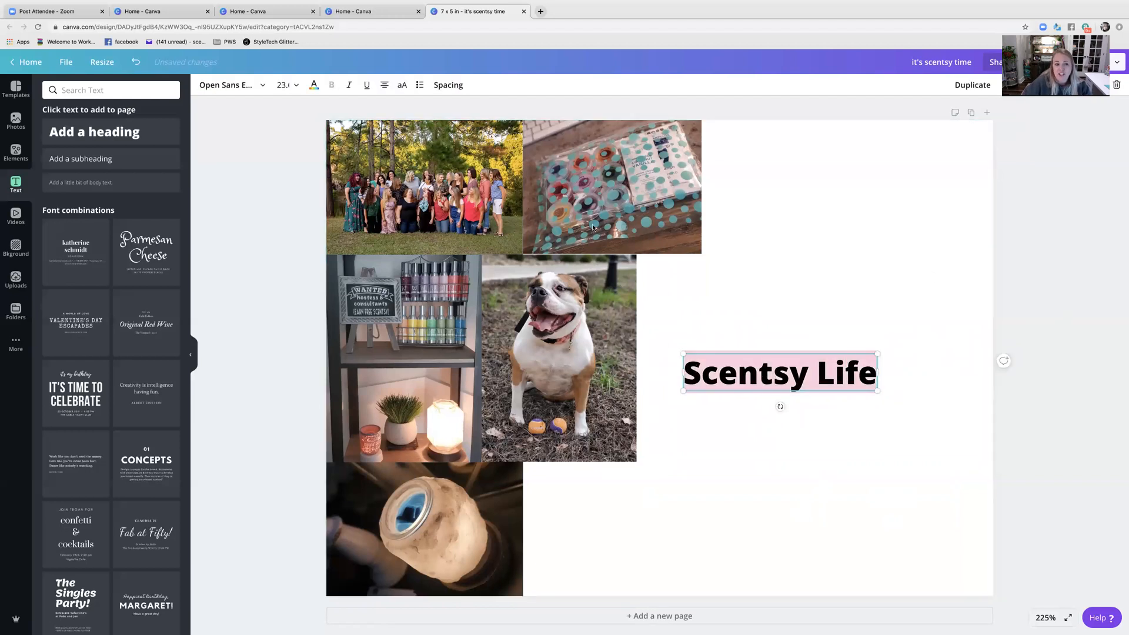
{"action": "left_click", "coordinate": [261, 91]}
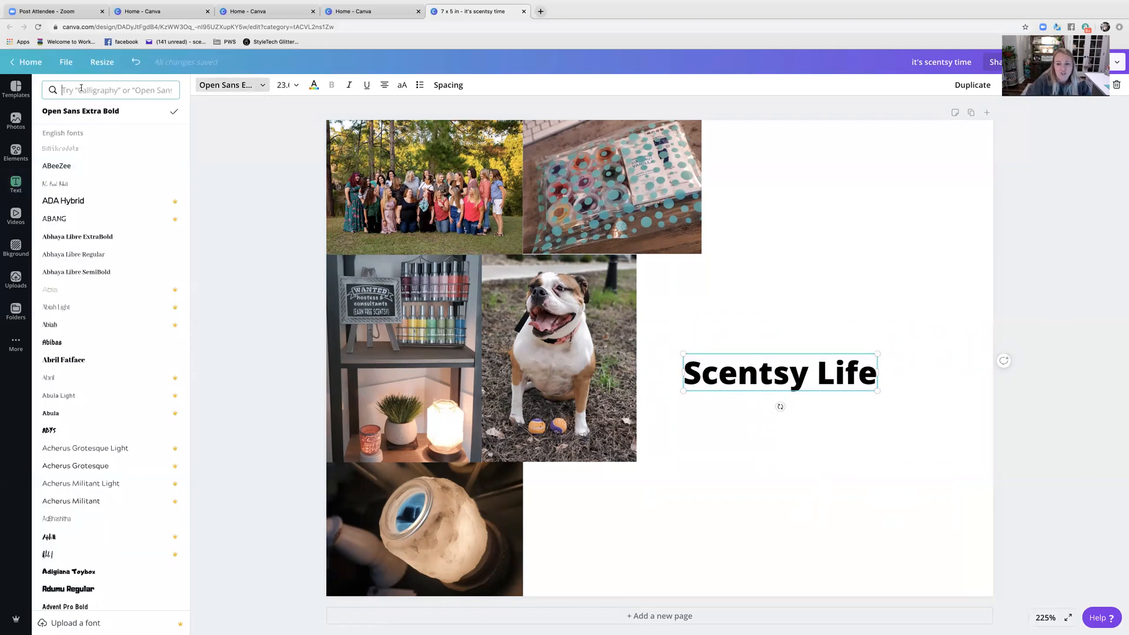
{"action": "type", "text": "lemon"}
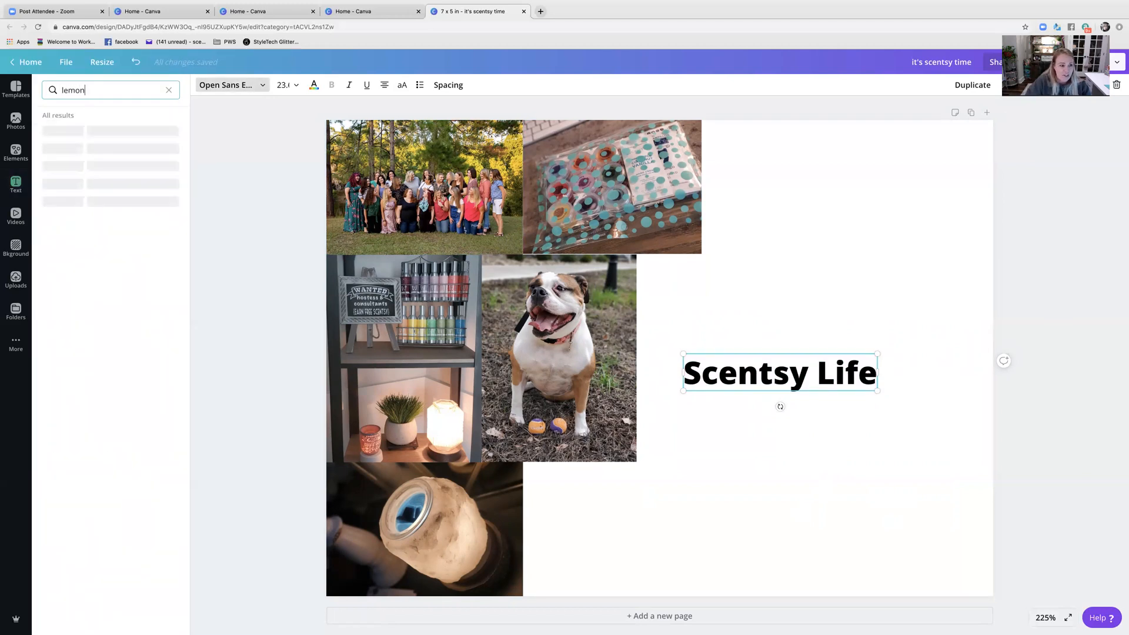
{"action": "type", "text": " tues"}
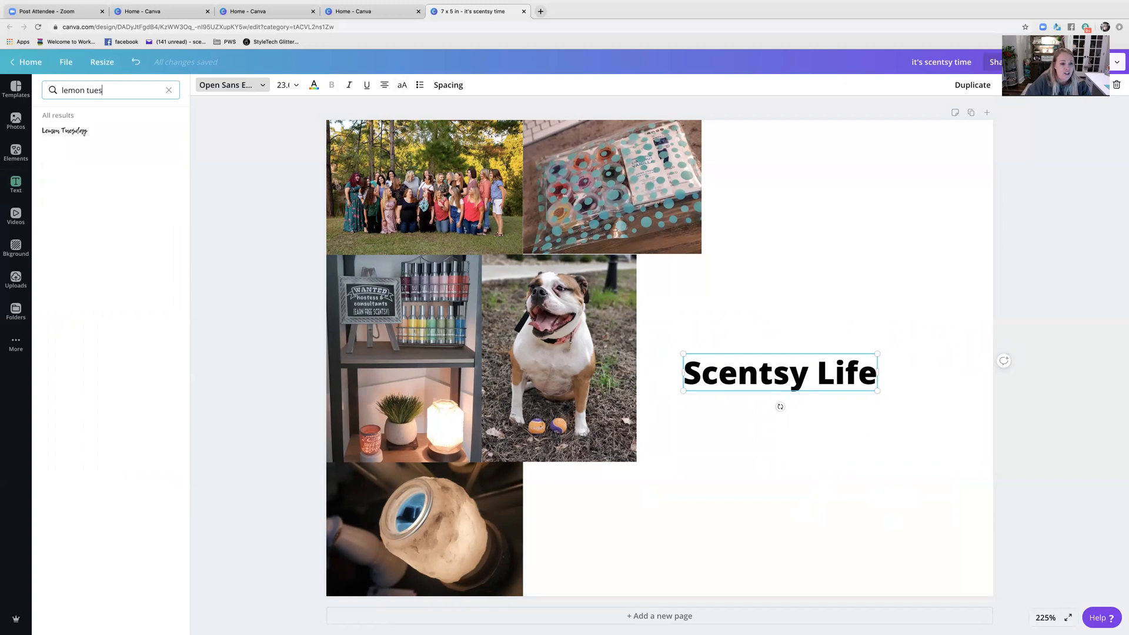
{"action": "left_click", "coordinate": [65, 131]}
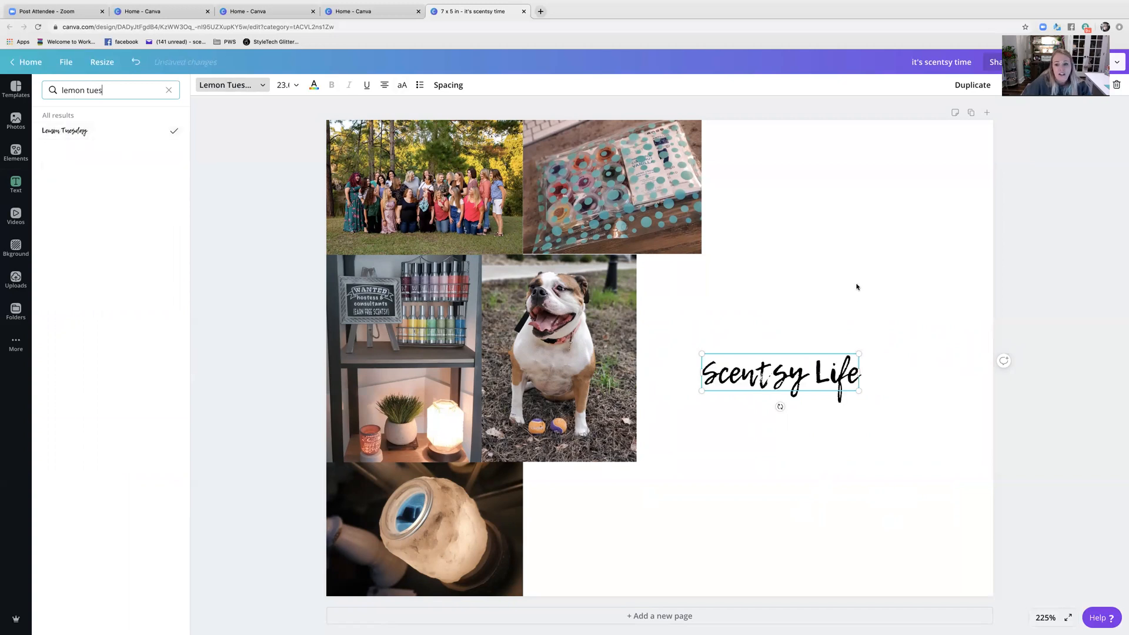
Step: Enlarge the "Scentsy Life" text to about 43 pt beside the bulldog photo and color it with the default orange
{"action": "left_click", "coordinate": [873, 375]}
{"action": "left_click", "coordinate": [853, 380]}
{"action": "left_click_drag", "start_coordinate": [861, 402], "coordinate": [1000, 480]}
{"action": "left_click_drag", "start_coordinate": [865, 431], "coordinate": [827, 404]}
{"action": "left_click", "coordinate": [314, 88]}
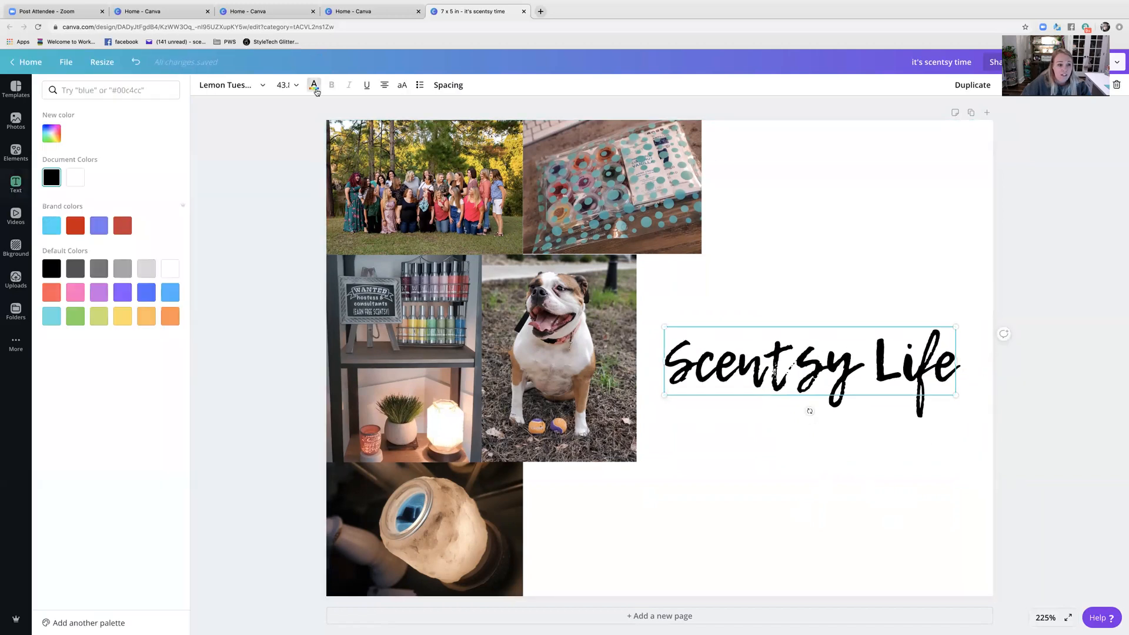
{"action": "left_click", "coordinate": [169, 317]}
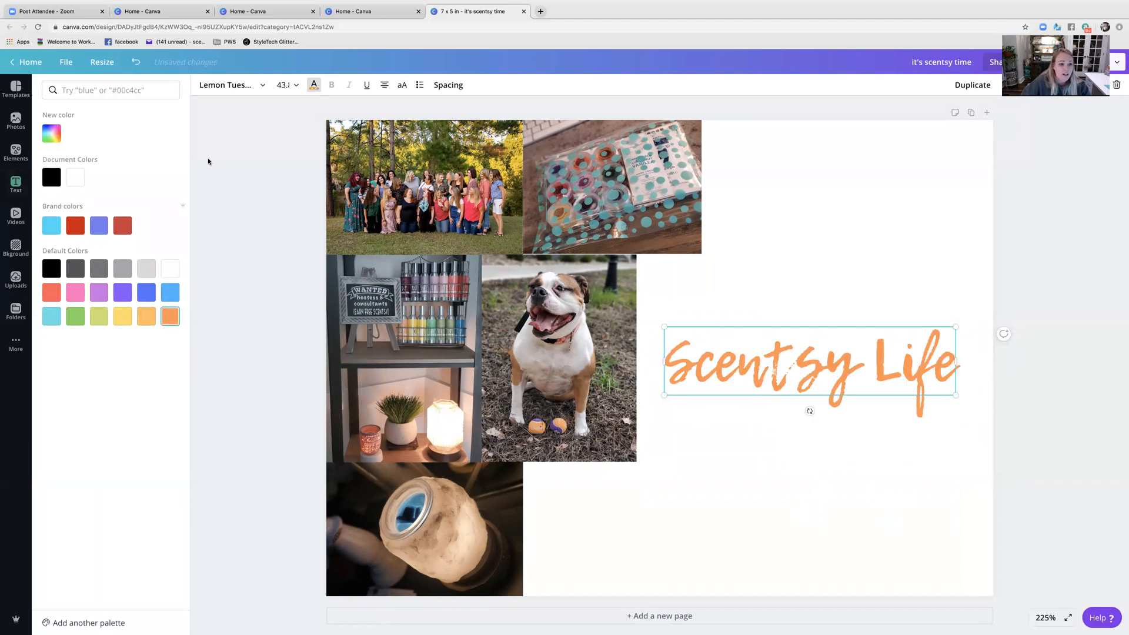
Step: Move the "Scentsy Life" title into the card's upper right corner and shrink it to about 40 pt to clear the photos
{"action": "left_click_drag", "start_coordinate": [831, 355], "coordinate": [872, 149]}
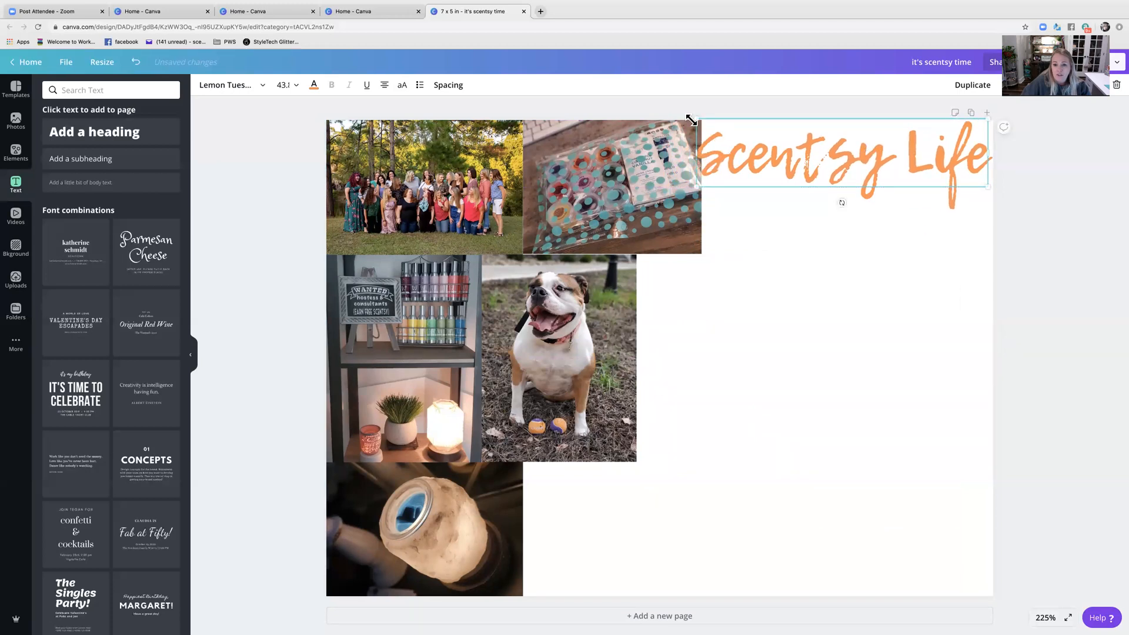
{"action": "left_click_drag", "start_coordinate": [696, 118], "coordinate": [717, 123]}
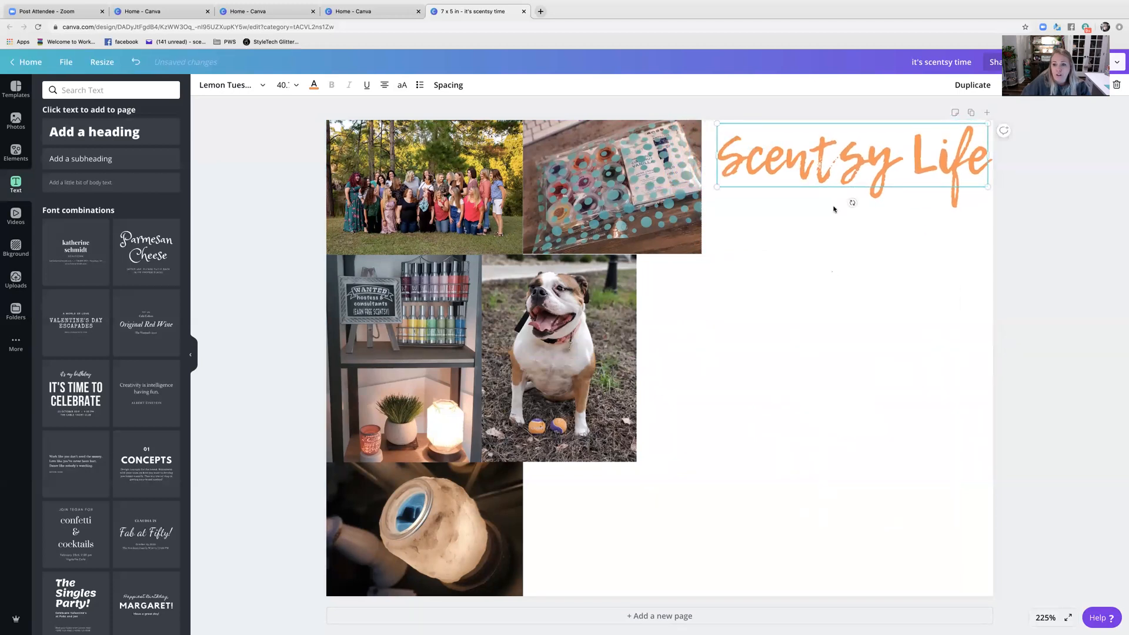
{"action": "left_click_drag", "start_coordinate": [830, 172], "coordinate": [821, 172]}
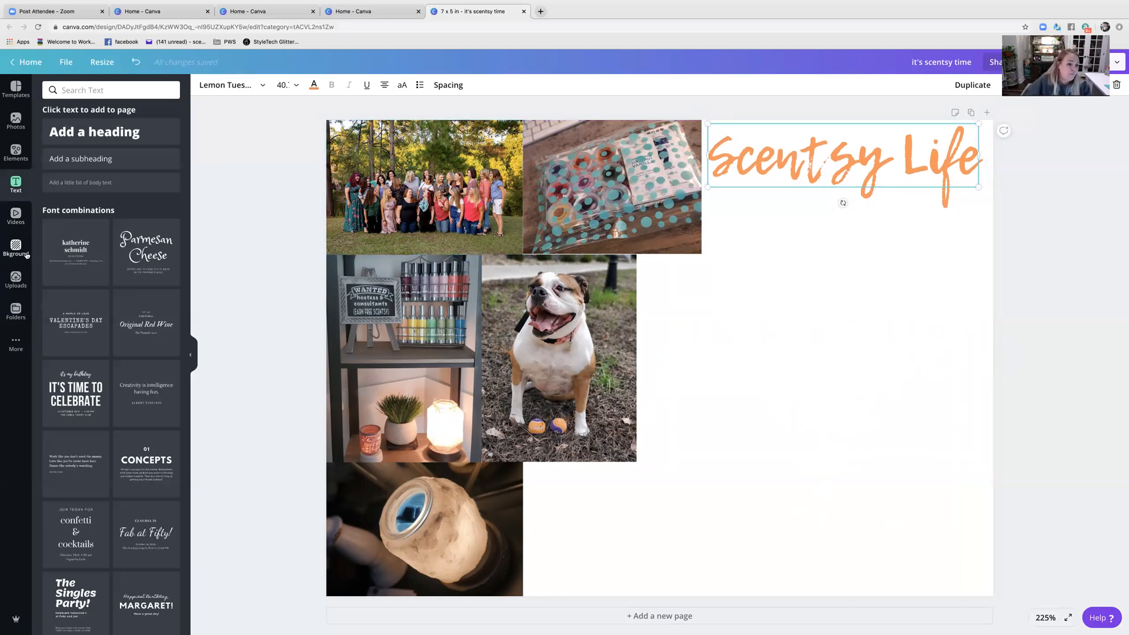
Step: Add the thick white brush stroke from the recently used elements and color it yellow-green
{"action": "left_click", "coordinate": [16, 151]}
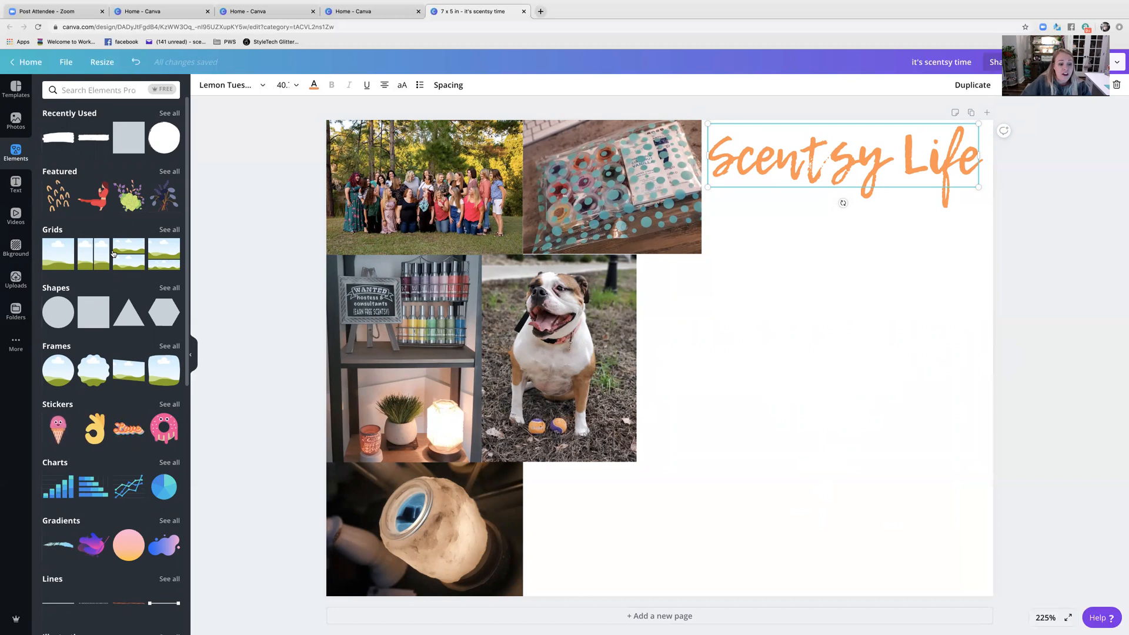
{"action": "scroll", "coordinate": [101, 221], "scroll_direction": "down", "scroll_amount": 14}
{"action": "scroll", "coordinate": [113, 252], "scroll_direction": "down", "scroll_amount": 10}
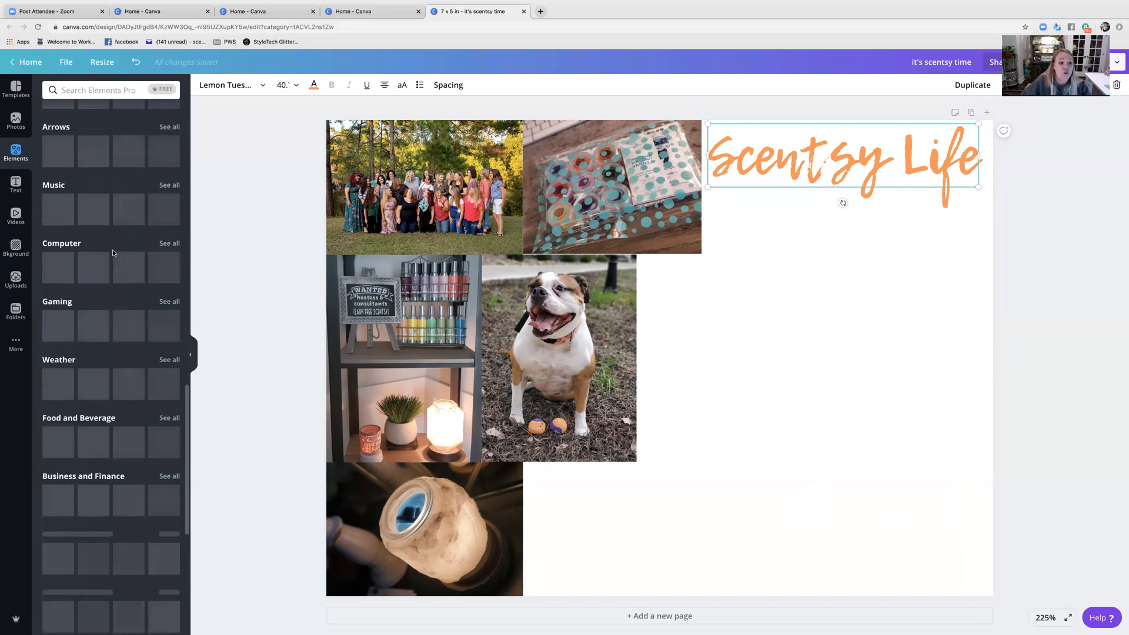
{"action": "scroll", "coordinate": [114, 253], "scroll_direction": "up", "scroll_amount": 20}
{"action": "scroll", "coordinate": [114, 253], "scroll_direction": "up", "scroll_amount": 3}
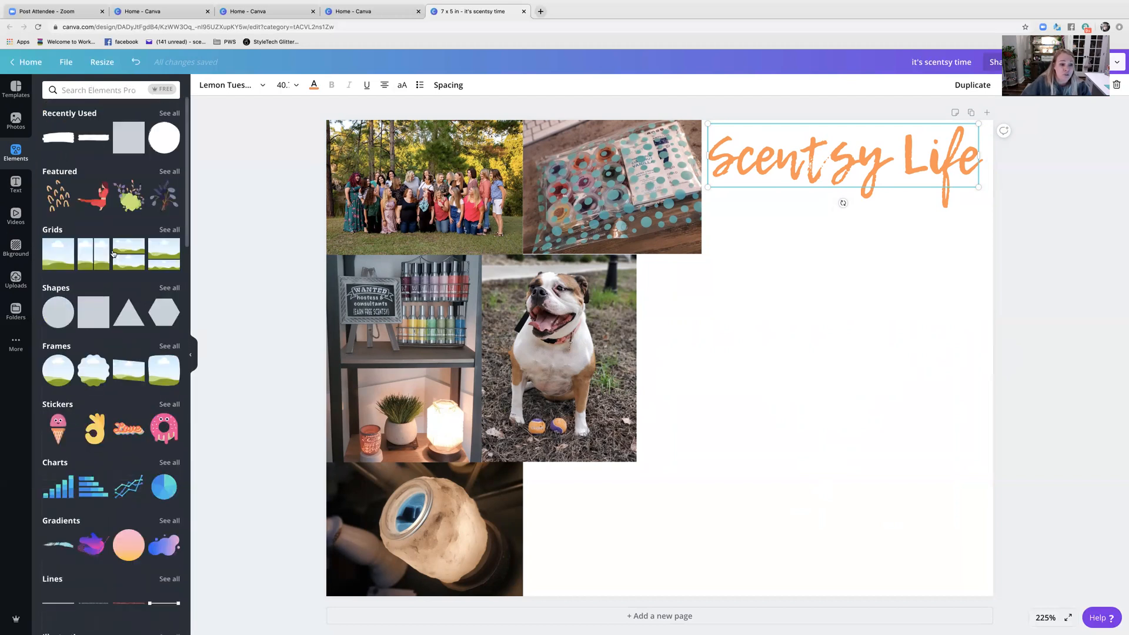
{"action": "left_click", "coordinate": [64, 139]}
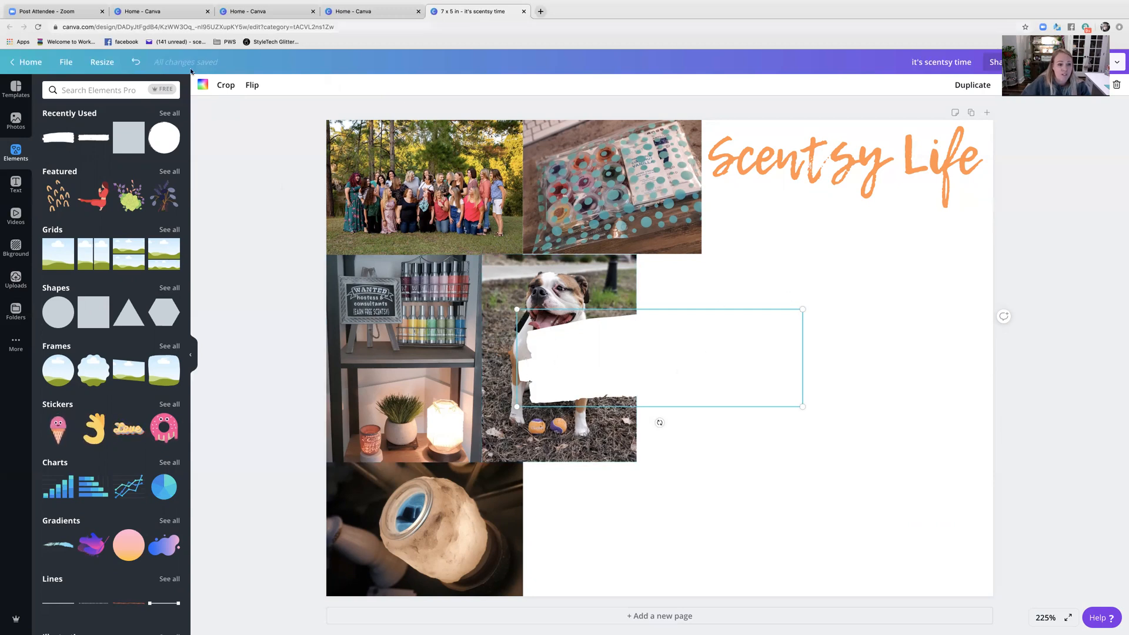
{"action": "left_click", "coordinate": [203, 86]}
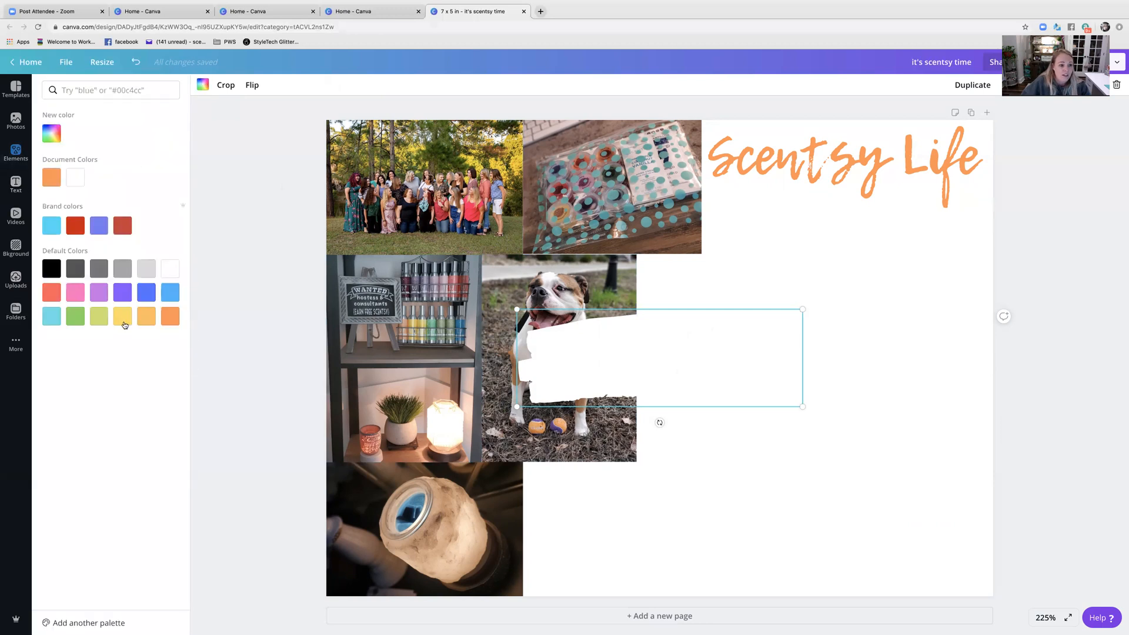
{"action": "left_click", "coordinate": [102, 322]}
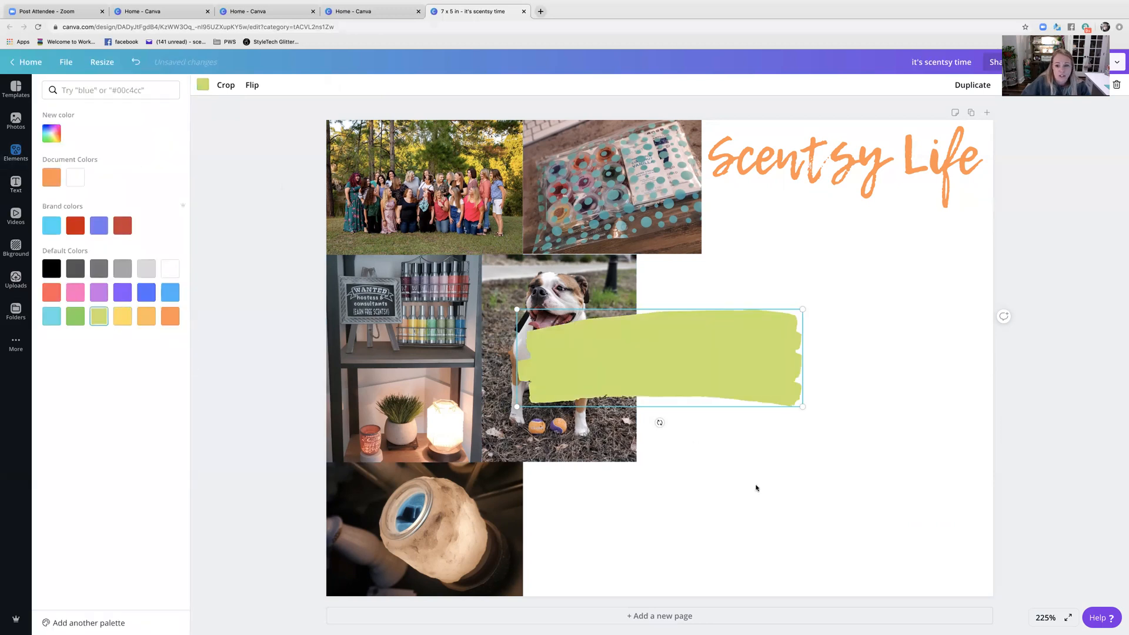
{"action": "left_click", "coordinate": [756, 488]}
Step: Place the brush stroke behind the "Scentsy Life" title, shrink it slightly to clear the photo and rotate it slightly counterclockwise
{"action": "mouse_move", "coordinate": [675, 380]}
{"action": "left_mouse_down"}
{"action": "mouse_move", "coordinate": [834, 260]}
{"action": "mouse_move", "coordinate": [855, 182]}
{"action": "mouse_move", "coordinate": [845, 183]}
{"action": "left_mouse_up"}
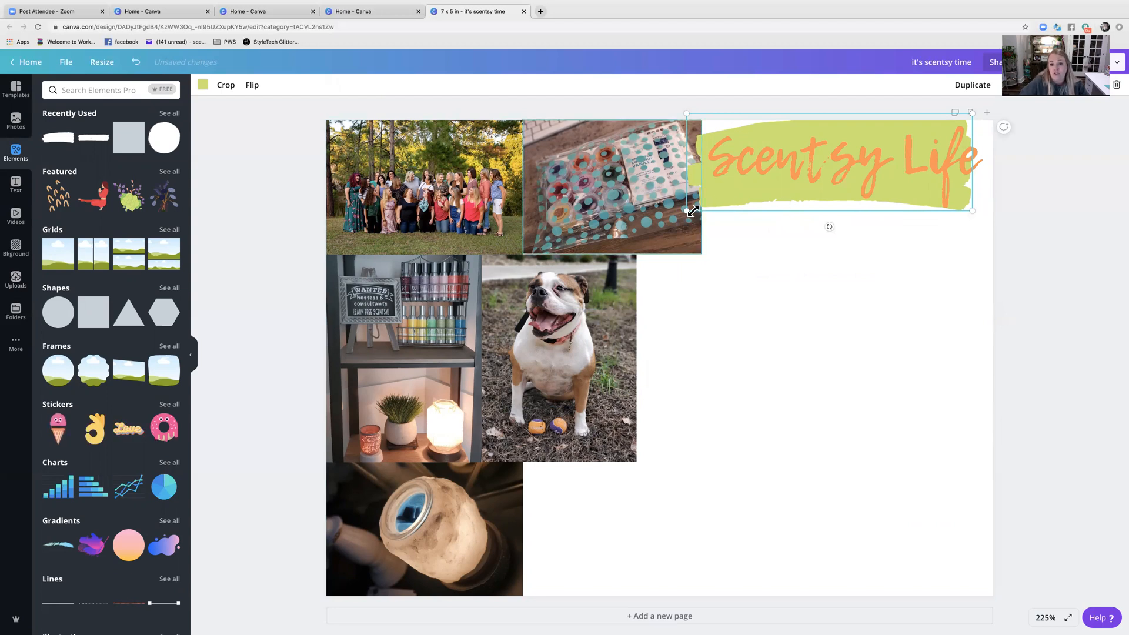
{"action": "mouse_move", "coordinate": [687, 210]}
{"action": "left_mouse_down"}
{"action": "mouse_move", "coordinate": [769, 191]}
{"action": "mouse_move", "coordinate": [693, 214]}
{"action": "mouse_move", "coordinate": [584, 219]}
{"action": "mouse_move", "coordinate": [702, 190]}
{"action": "left_mouse_up"}
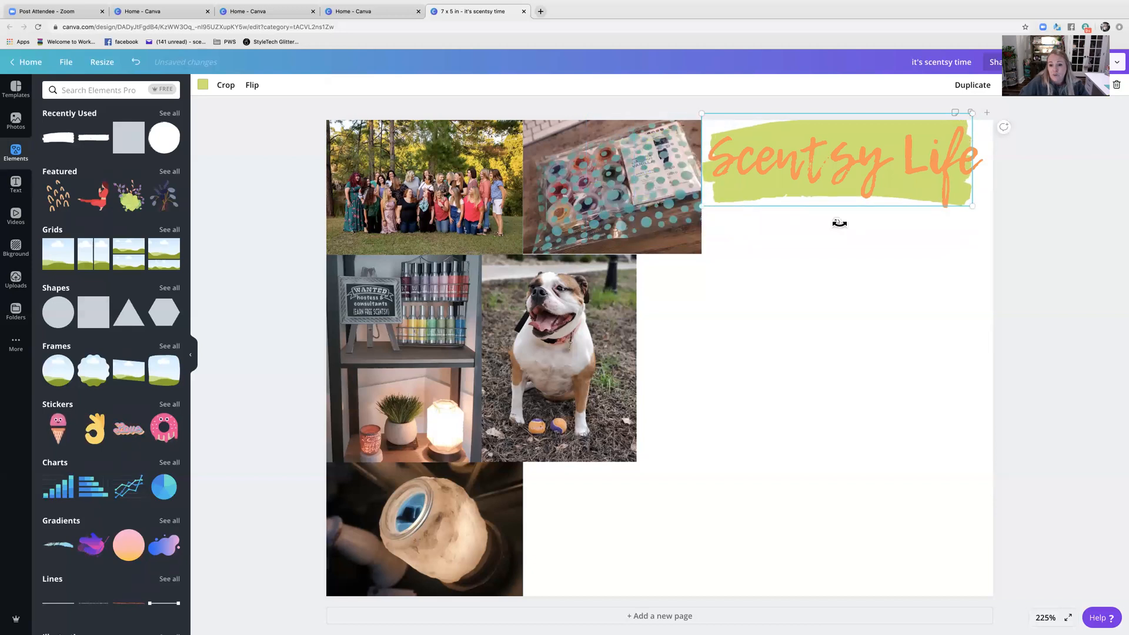
{"action": "left_click_drag", "start_coordinate": [839, 223], "coordinate": [841, 222]}
Step: Separate the "Scentsy Life" title from the brush stroke and reposition the stroke fully inside the card's upper right corner
{"action": "mouse_move", "coordinate": [869, 126]}
{"action": "left_mouse_down"}
{"action": "mouse_move", "coordinate": [865, 107]}
{"action": "mouse_move", "coordinate": [863, 146]}
{"action": "mouse_move", "coordinate": [859, 114]}
{"action": "left_mouse_up"}
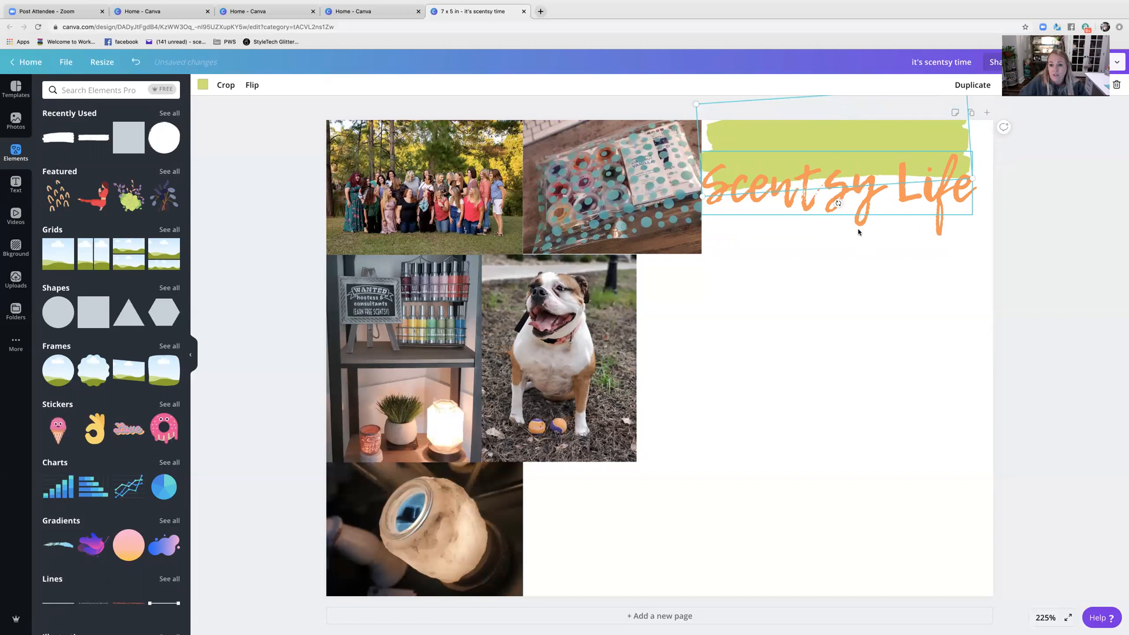
{"action": "left_click", "coordinate": [882, 222]}
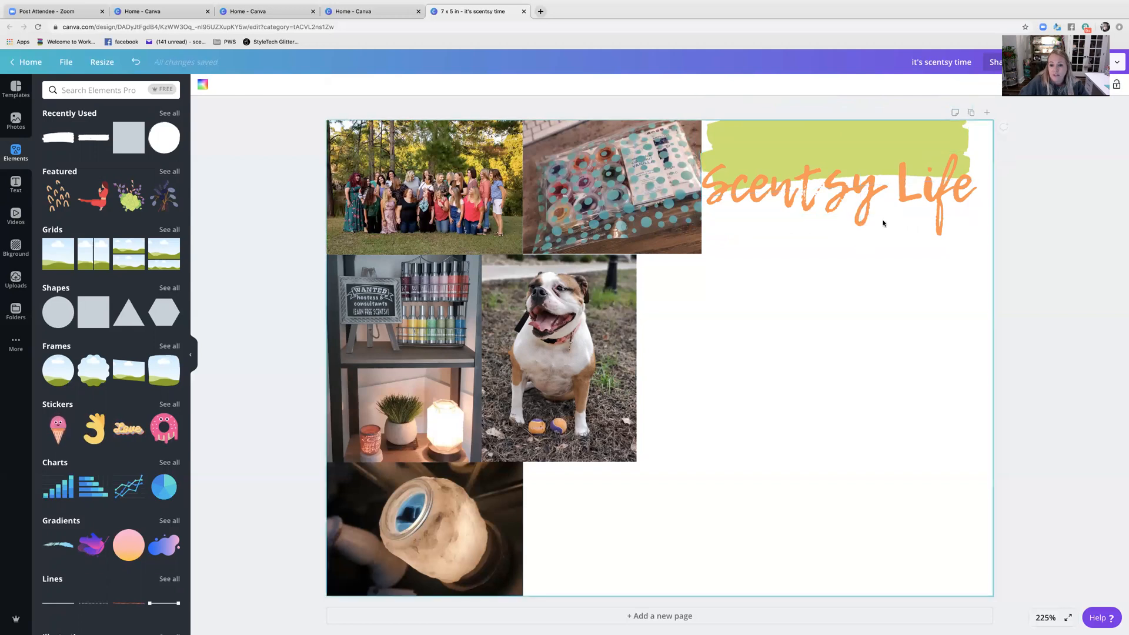
{"action": "mouse_move", "coordinate": [872, 181]}
{"action": "left_mouse_down"}
{"action": "mouse_move", "coordinate": [872, 146]}
{"action": "mouse_move", "coordinate": [870, 236]}
{"action": "left_mouse_up"}
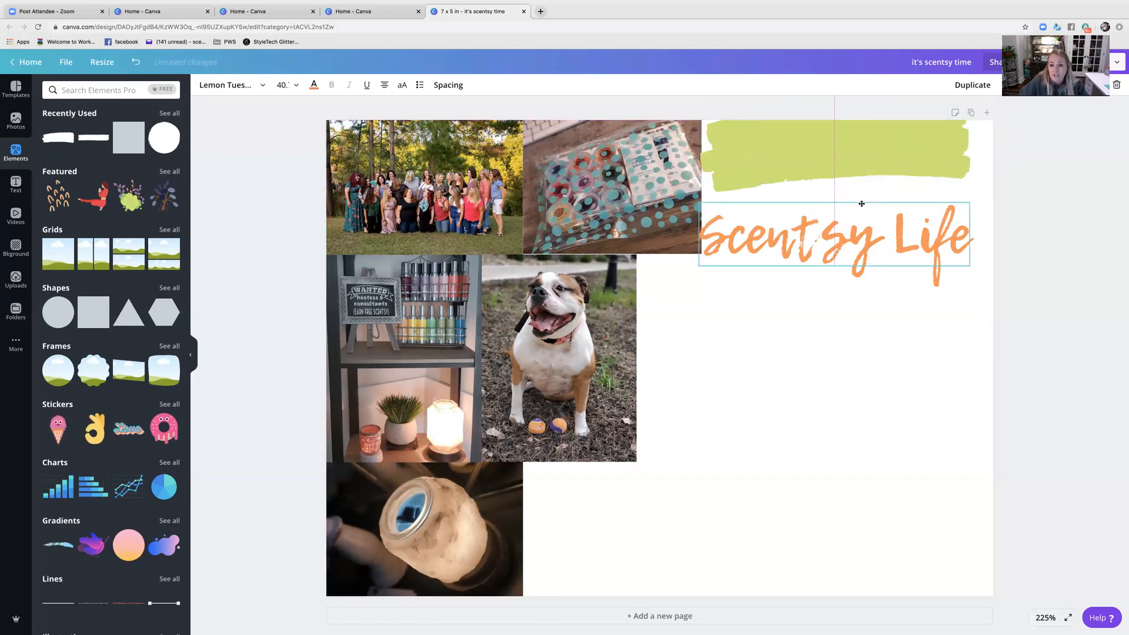
{"action": "left_click_drag", "start_coordinate": [859, 150], "coordinate": [859, 182]}
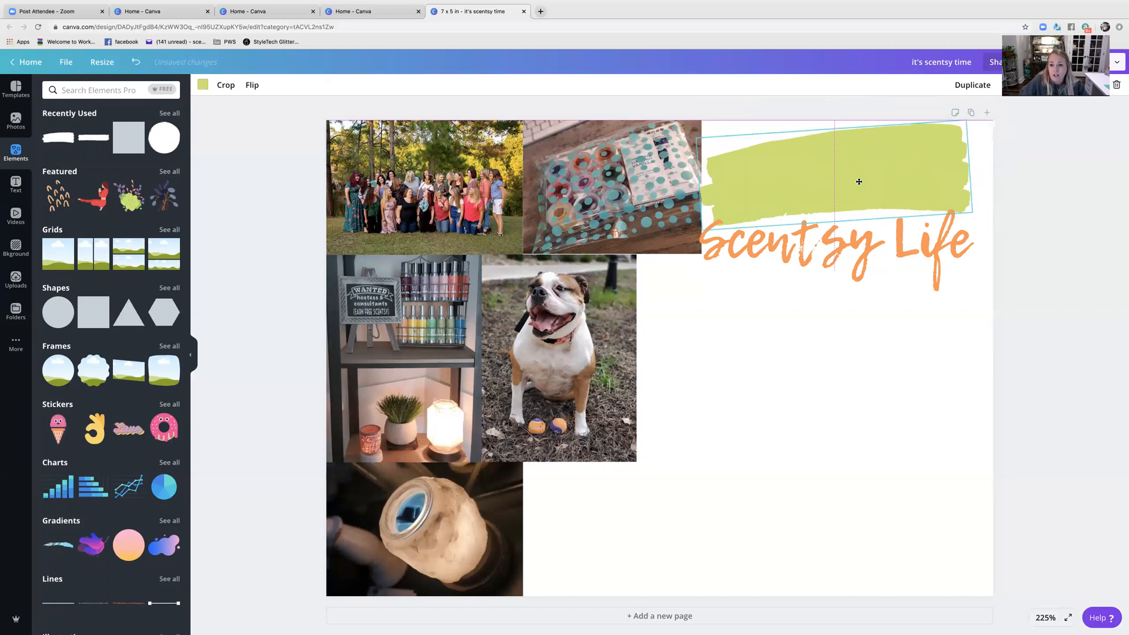
{"action": "left_click", "coordinate": [865, 276]}
{"action": "left_click", "coordinate": [867, 307]}
{"action": "left_click_drag", "start_coordinate": [866, 211], "coordinate": [867, 197]}
{"action": "left_click", "coordinate": [890, 380]}
Step: Place the "Scentsy Life" title on the brush stroke and shrink it to 34 pt so it fits inside
{"action": "left_click_drag", "start_coordinate": [865, 243], "coordinate": [871, 174]}
{"action": "left_click_drag", "start_coordinate": [702, 140], "coordinate": [746, 150]}
{"action": "left_click_drag", "start_coordinate": [948, 192], "coordinate": [928, 187]}
{"action": "left_click", "coordinate": [788, 292]}
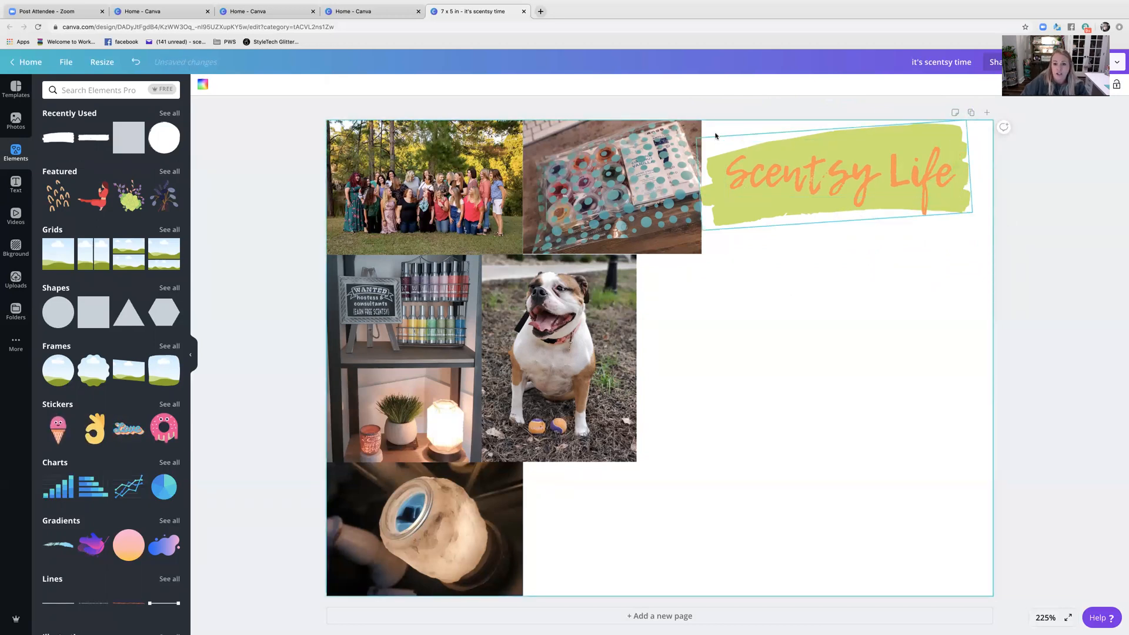
Step: Group the "Scentsy Life" title with the brush stroke and move the group slightly right, clear of the neighboring photo
{"action": "mouse_move", "coordinate": [714, 129]}
{"action": "left_mouse_down"}
{"action": "mouse_move", "coordinate": [800, 197]}
{"action": "mouse_move", "coordinate": [967, 252]}
{"action": "left_mouse_up"}
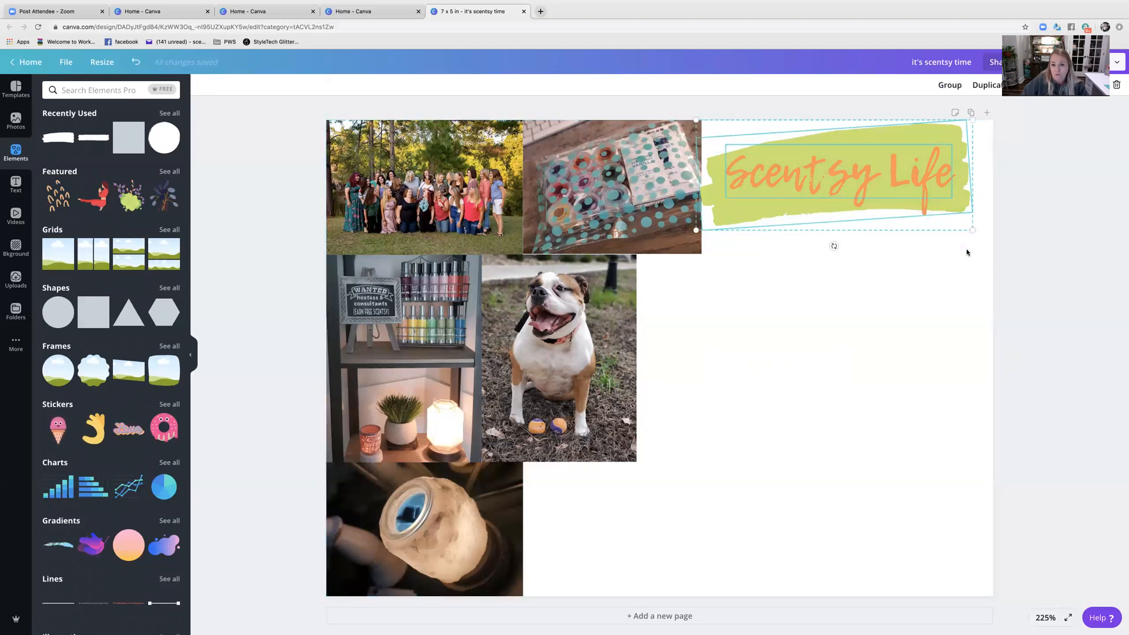
{"action": "right_click", "coordinate": [850, 171]}
{"action": "left_click", "coordinate": [888, 332]}
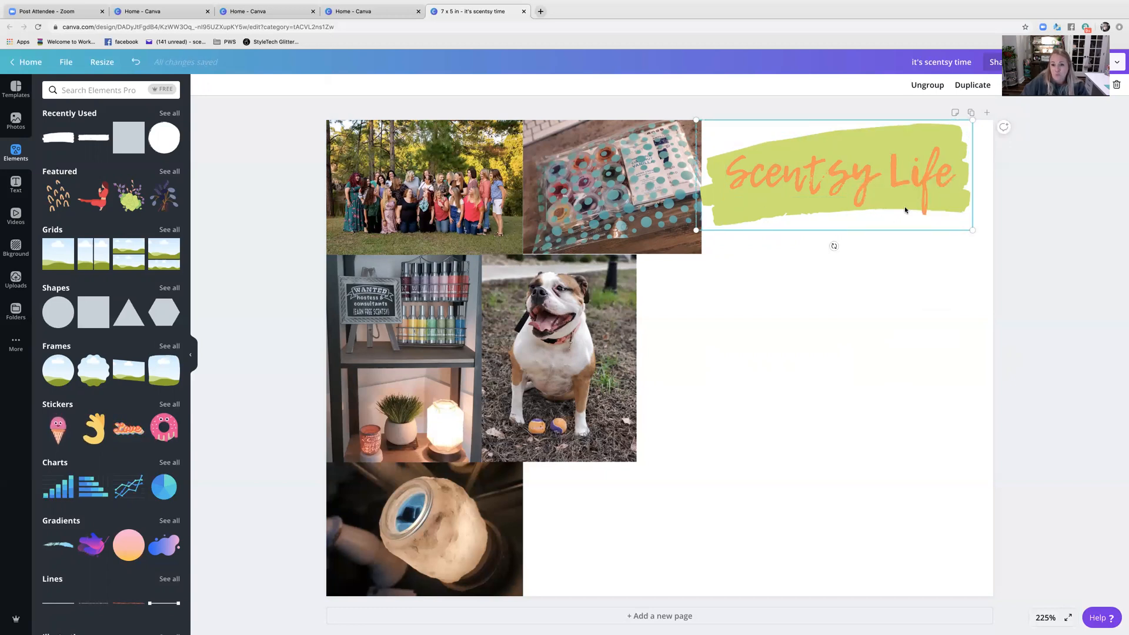
{"action": "left_click", "coordinate": [880, 154]}
{"action": "left_click_drag", "start_coordinate": [810, 415], "coordinate": [888, 149]}
{"action": "left_click", "coordinate": [877, 363]}
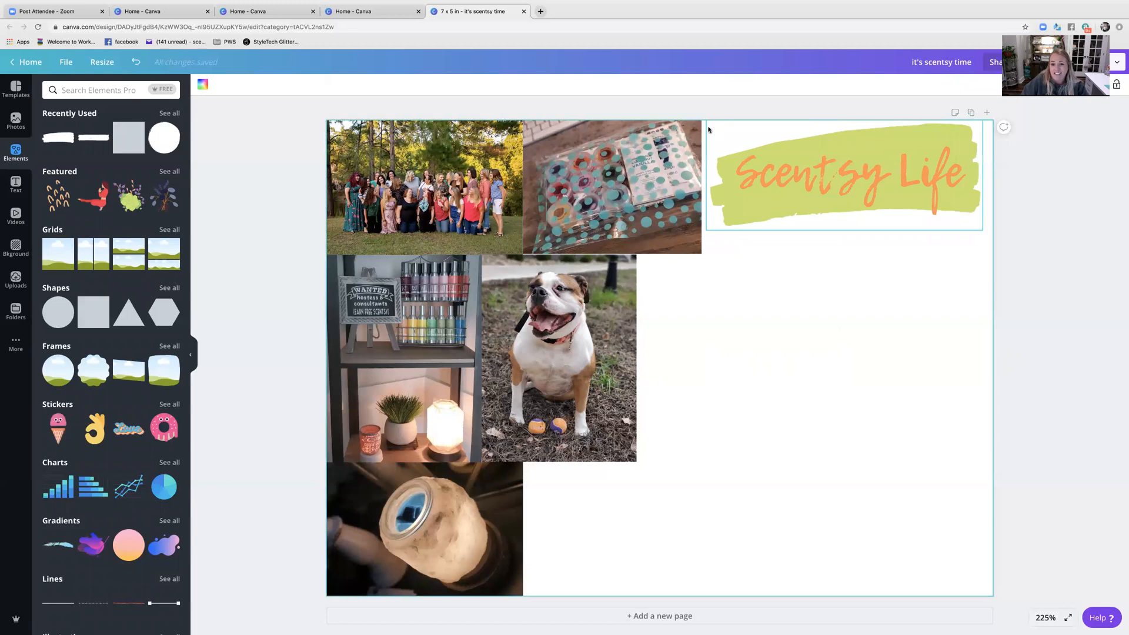
Step: Move the grouped title and brush stroke slightly lower and ungroup them
{"action": "left_click", "coordinate": [717, 124]}
{"action": "left_click_drag", "start_coordinate": [770, 176], "coordinate": [774, 209]}
{"action": "right_click", "coordinate": [784, 179]}
{"action": "left_click", "coordinate": [812, 330]}
Step: Move the ungrouped "Scentsy Life" title off the brush stroke and place it back on the stroke
{"action": "left_click", "coordinate": [822, 301]}
{"action": "left_click_drag", "start_coordinate": [827, 220], "coordinate": [826, 337]}
{"action": "left_click_drag", "start_coordinate": [826, 293], "coordinate": [830, 177]}
{"action": "left_click", "coordinate": [814, 399]}
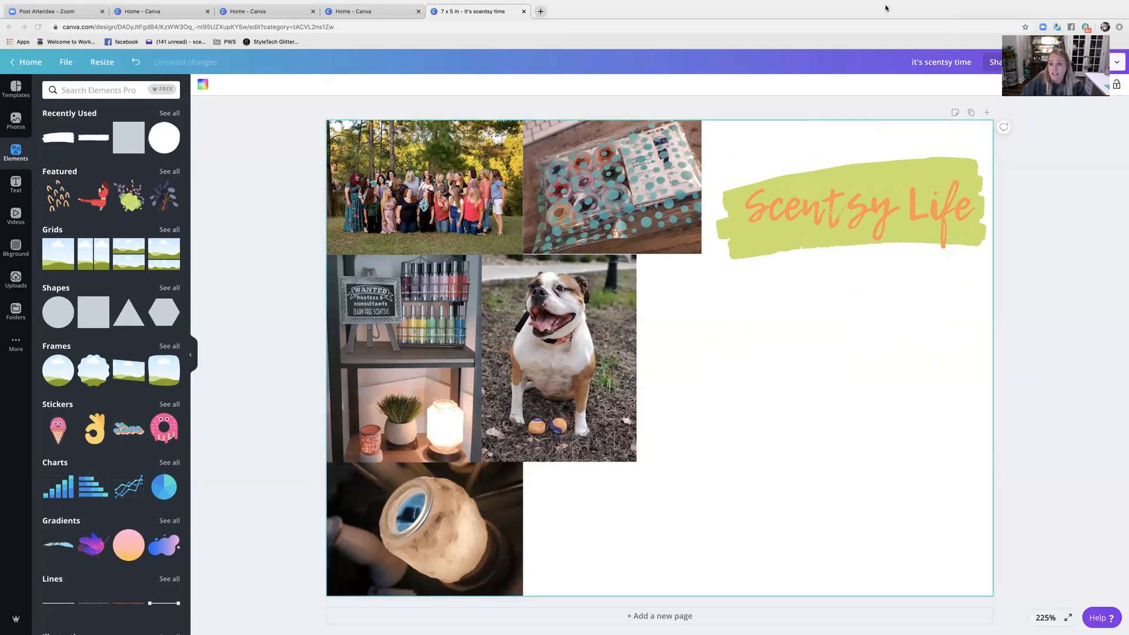
Step: Try a transparency of 30 on the yellow-green brush stroke and restore it to 100
{"action": "left_click", "coordinate": [891, 193]}
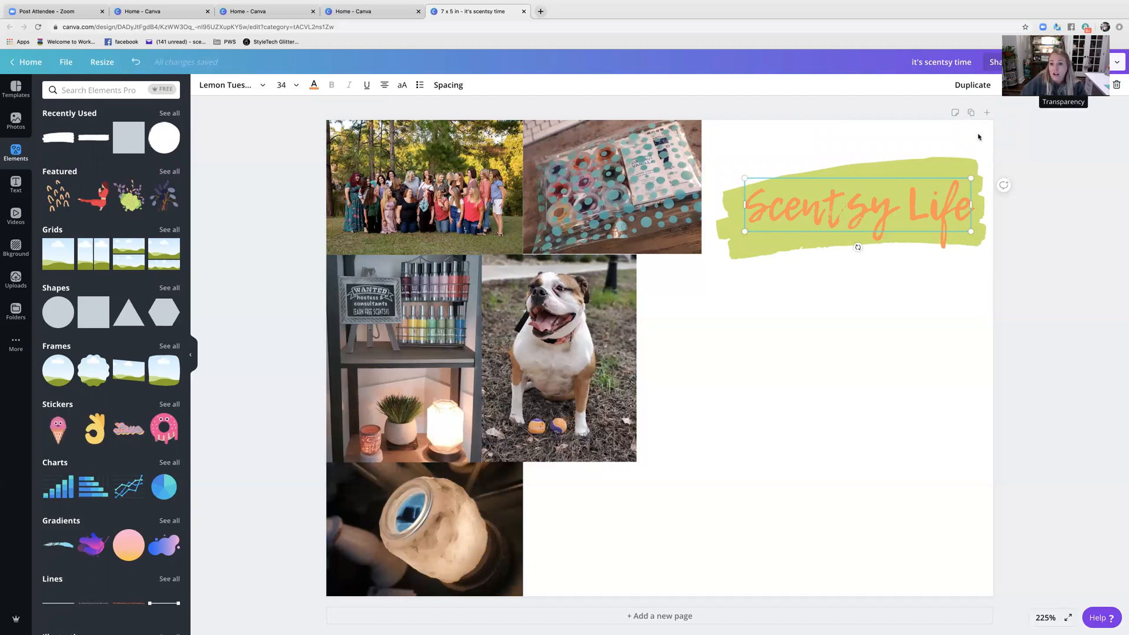
{"action": "left_click", "coordinate": [920, 165]}
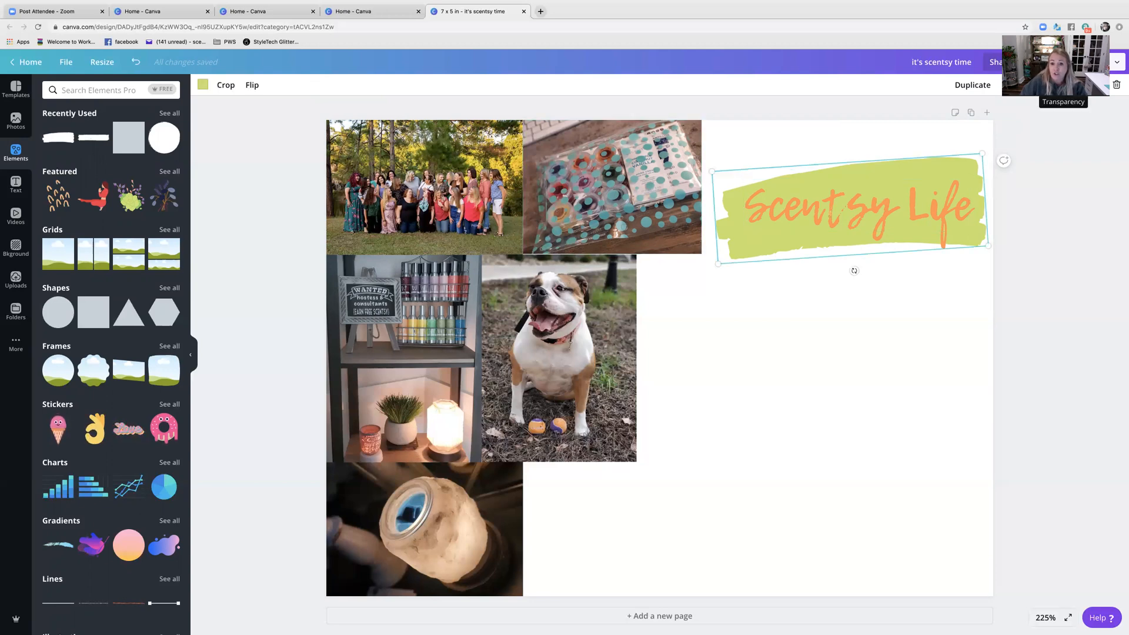
{"action": "left_click", "coordinate": [1050, 84]}
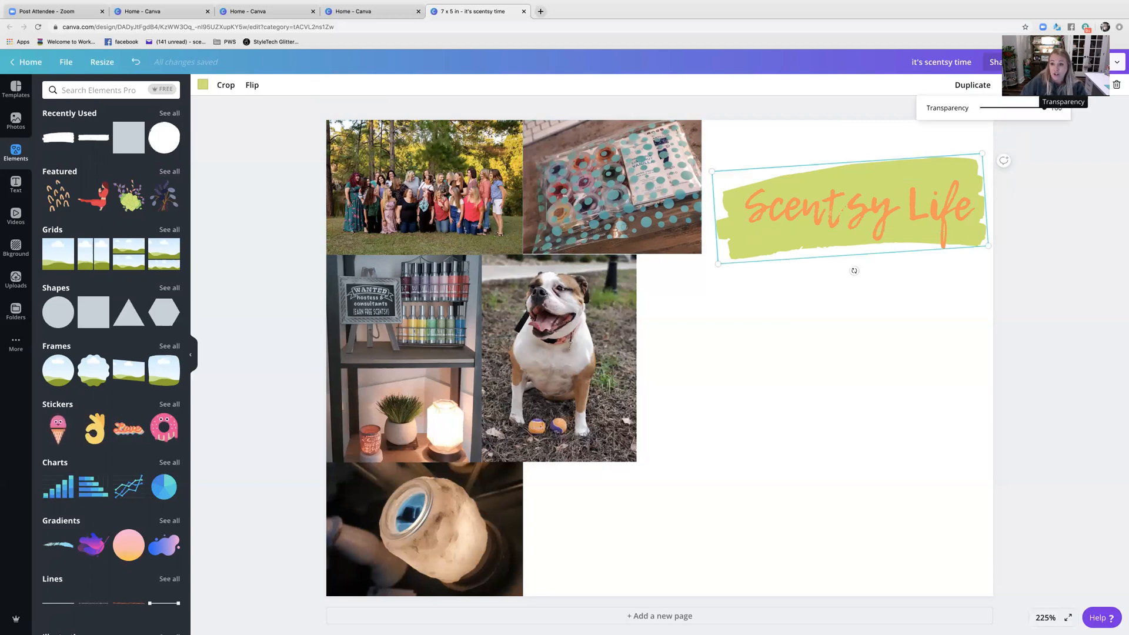
{"action": "left_click", "coordinate": [1015, 113]}
{"action": "left_click", "coordinate": [998, 108]}
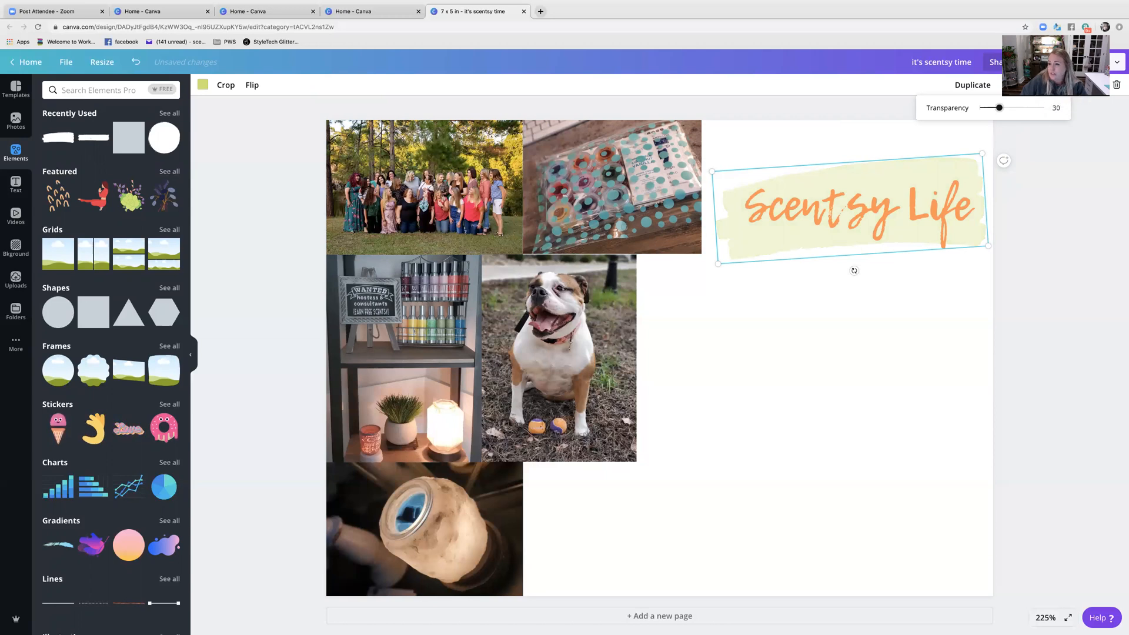
{"action": "mouse_move", "coordinate": [1000, 108]}
{"action": "left_mouse_down"}
{"action": "mouse_move", "coordinate": [1044, 108]}
{"action": "mouse_move", "coordinate": [986, 109]}
{"action": "mouse_move", "coordinate": [1052, 107]}
{"action": "left_mouse_up"}
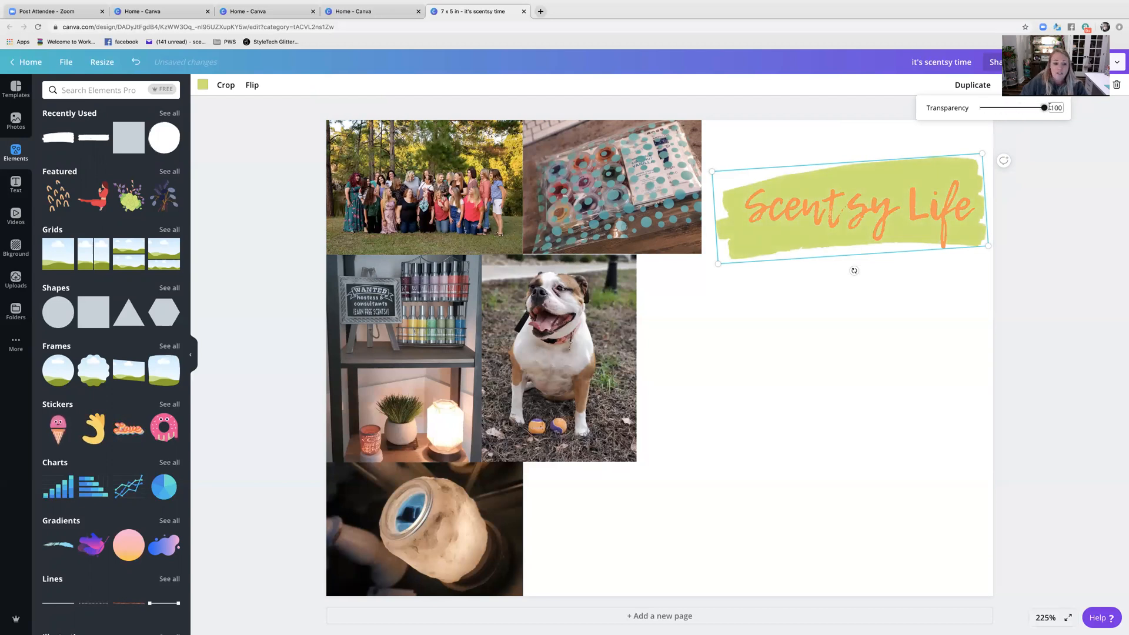
Step: Move the brush stroke and the "Scentsy Life" title slightly higher, keeping the title centered on the stroke
{"action": "left_click", "coordinate": [855, 206]}
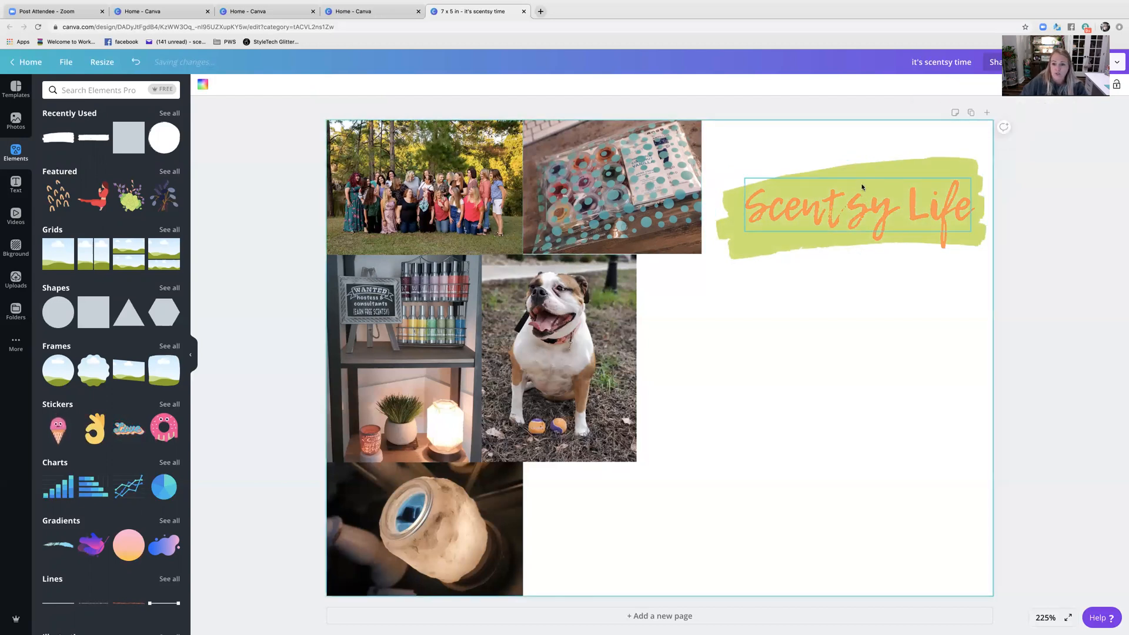
{"action": "left_click_drag", "start_coordinate": [861, 157], "coordinate": [860, 159]}
{"action": "mouse_move", "coordinate": [815, 241]}
{"action": "left_mouse_down"}
{"action": "mouse_move", "coordinate": [814, 206]}
{"action": "mouse_move", "coordinate": [815, 216]}
{"action": "left_mouse_up"}
Step: Copy the "Scentsy Life" title and paste a duplicate into the white space below the brush stroke
{"action": "right_click", "coordinate": [822, 194]}
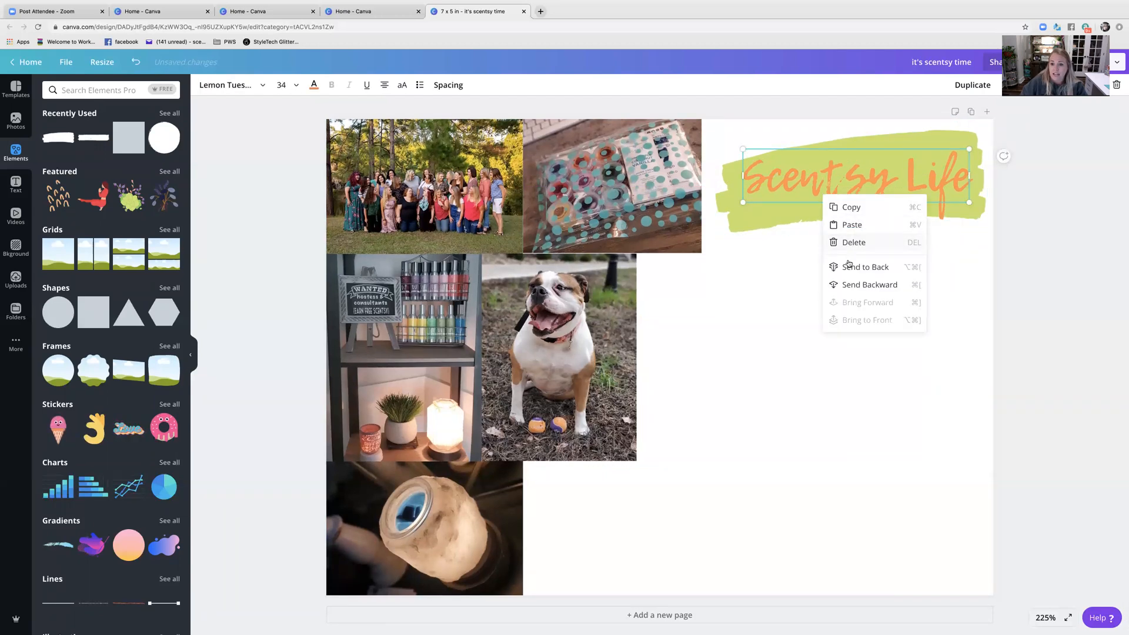
{"action": "left_click", "coordinate": [851, 207]}
{"action": "right_click", "coordinate": [792, 321]}
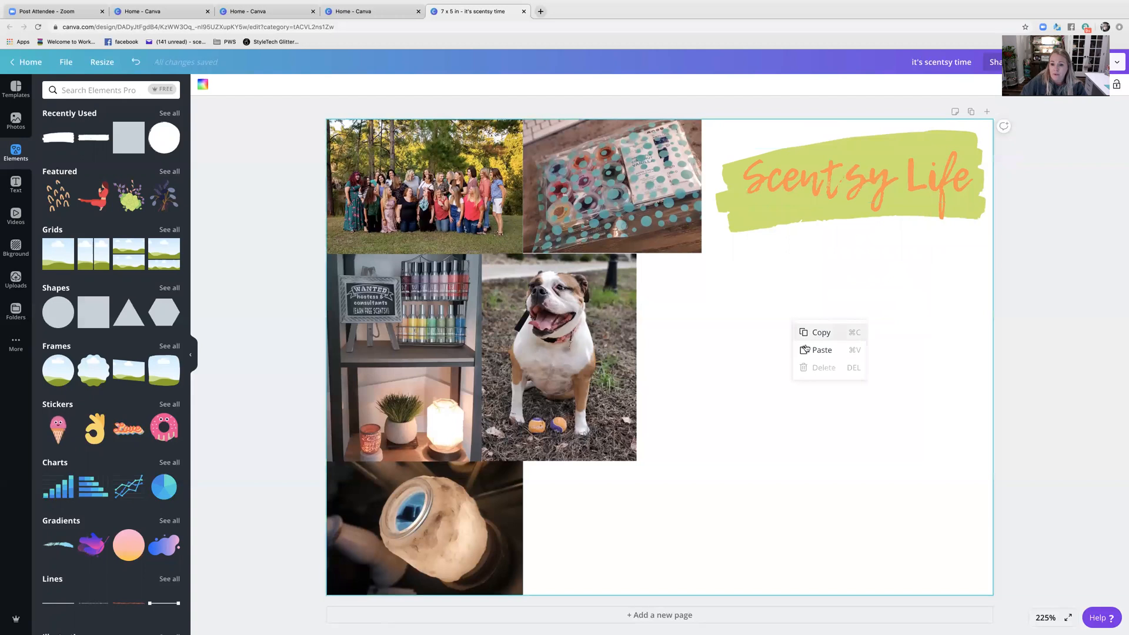
{"action": "left_click", "coordinate": [808, 349]}
{"action": "left_click_drag", "start_coordinate": [876, 206], "coordinate": [854, 320]}
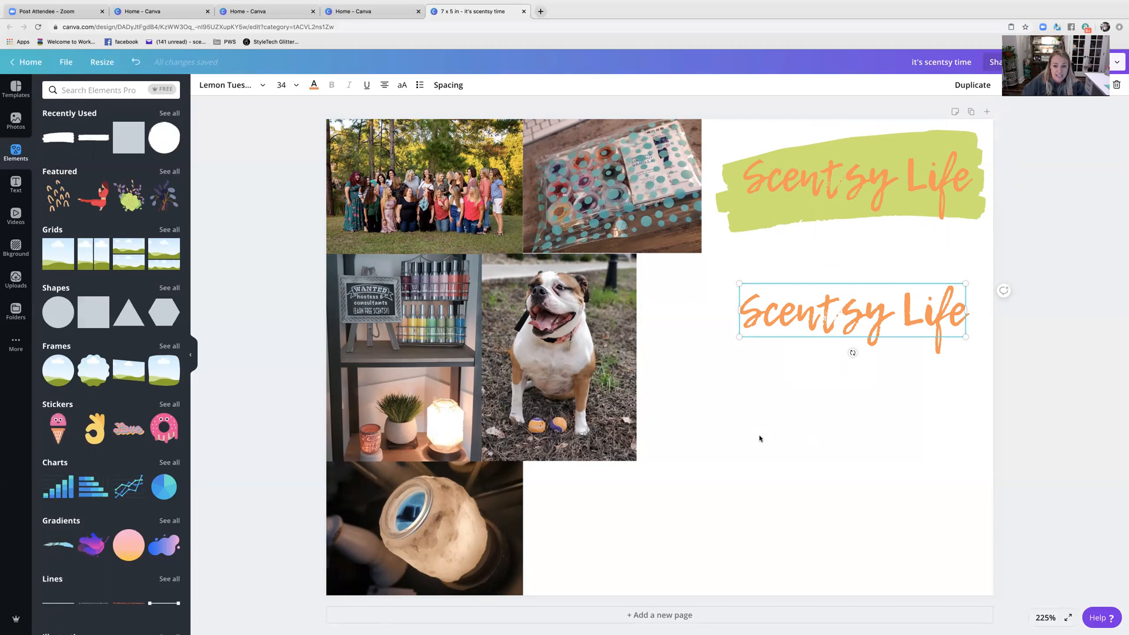
Step: Clear the text of the duplicated "Scentsy Life" title to remove it from the card
{"action": "left_click", "coordinate": [815, 319]}
{"action": "key", "text": "BackSpace"}
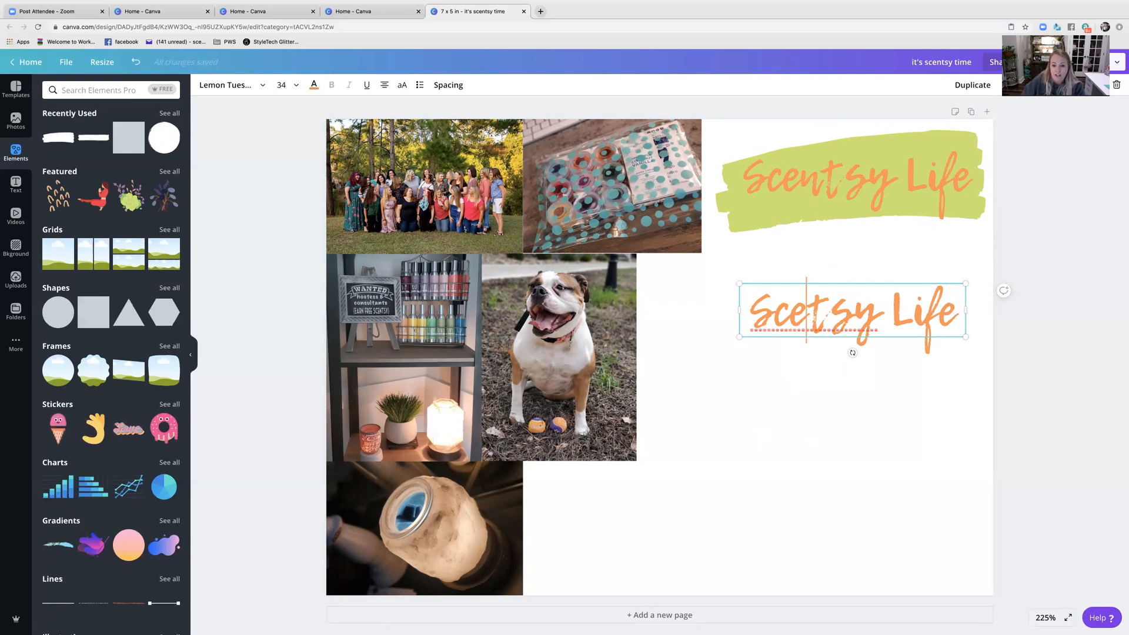
{"action": "key", "text": "BackSpace"}
{"action": "key", "text": "BackSpace"}
{"action": "key", "text": "ctrl+a"}
{"action": "key", "text": "BackSpace"}
{"action": "left_click", "coordinate": [759, 283]}
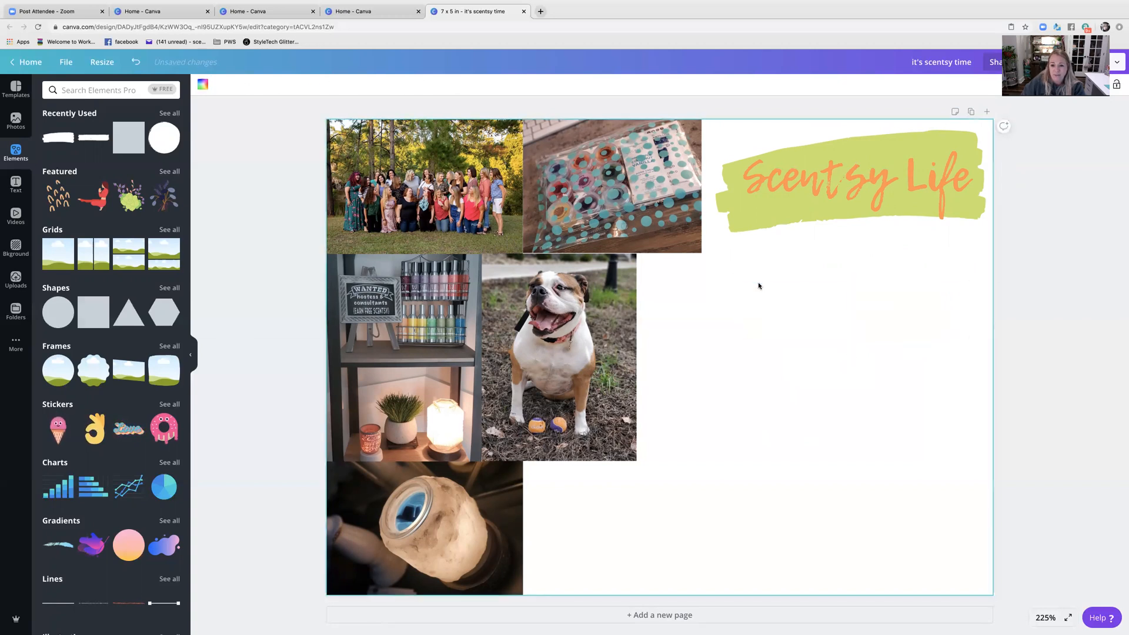
Step: Add the white line drawing of the warmer and jar from the uploads and shrink it over the photos
{"action": "left_click", "coordinate": [15, 280]}
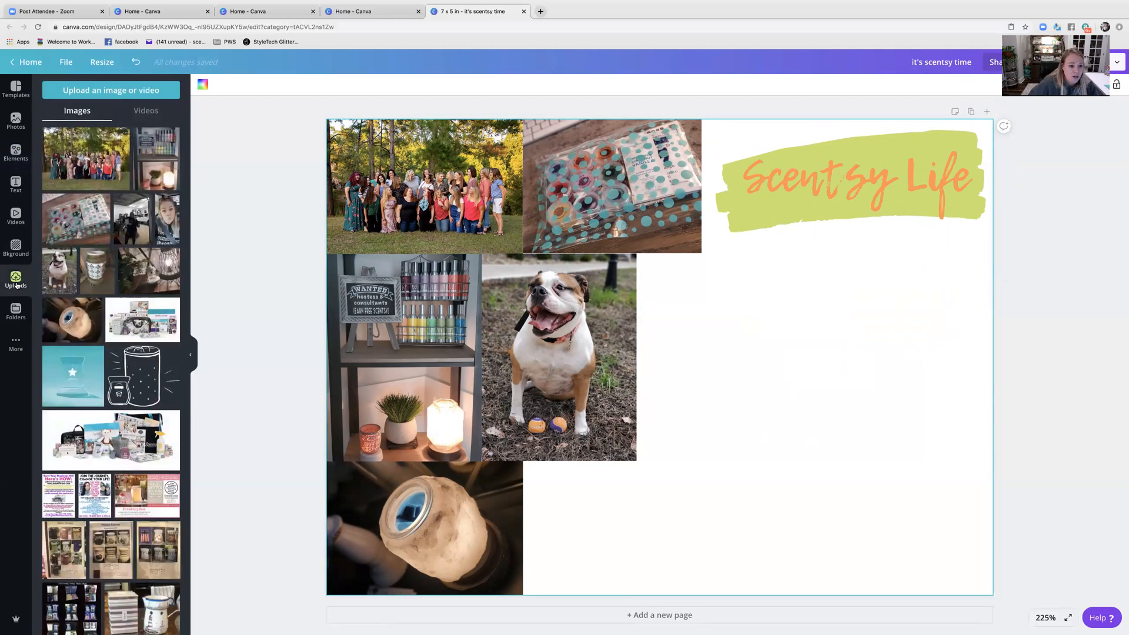
{"action": "left_click", "coordinate": [141, 377]}
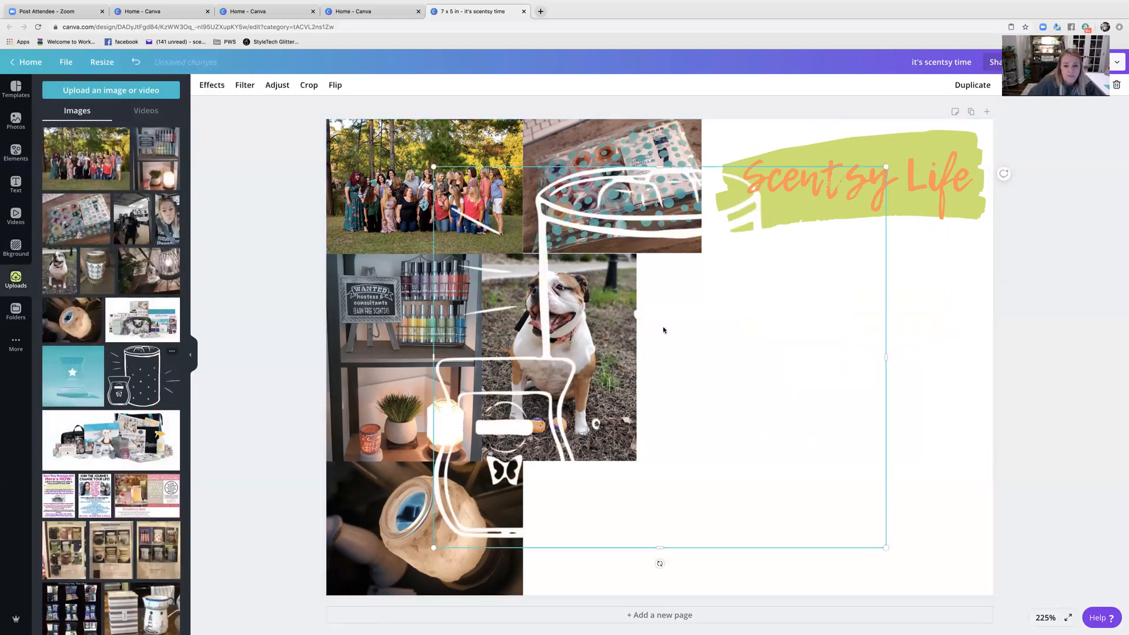
{"action": "left_click_drag", "start_coordinate": [509, 194], "coordinate": [367, 176]}
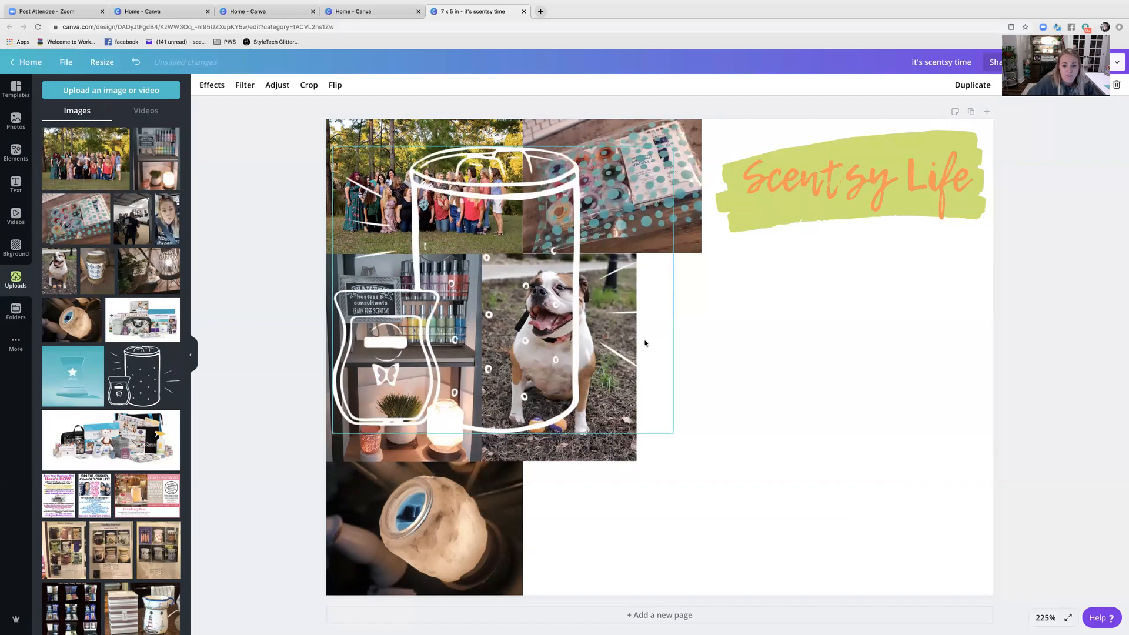
{"action": "left_click_drag", "start_coordinate": [672, 434], "coordinate": [551, 330]}
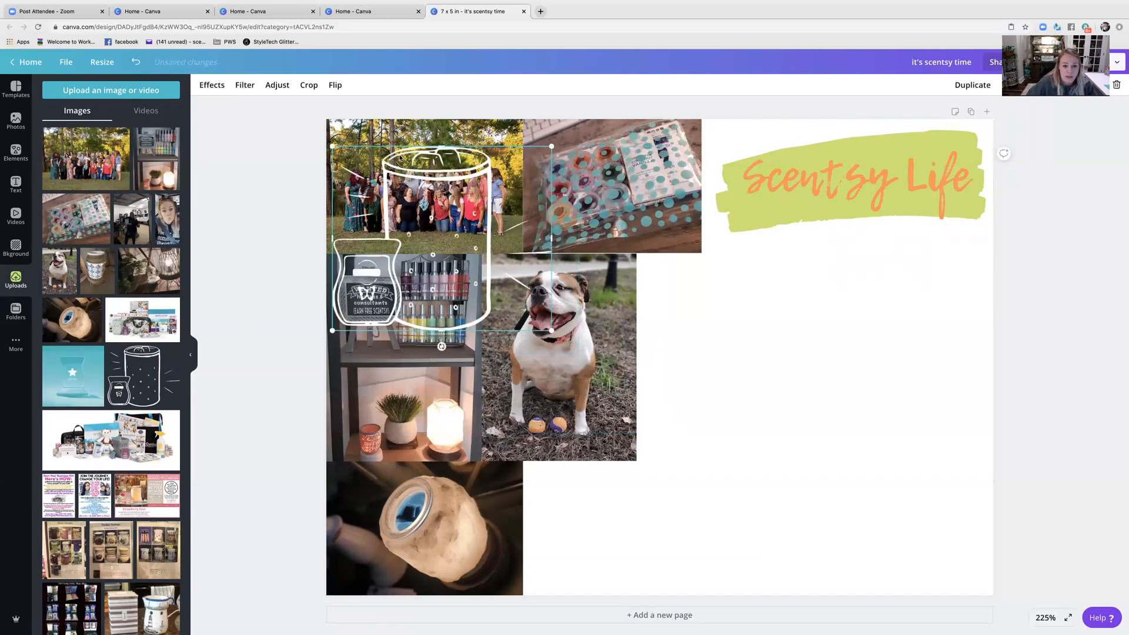
{"action": "left_click_drag", "start_coordinate": [404, 172], "coordinate": [432, 192]}
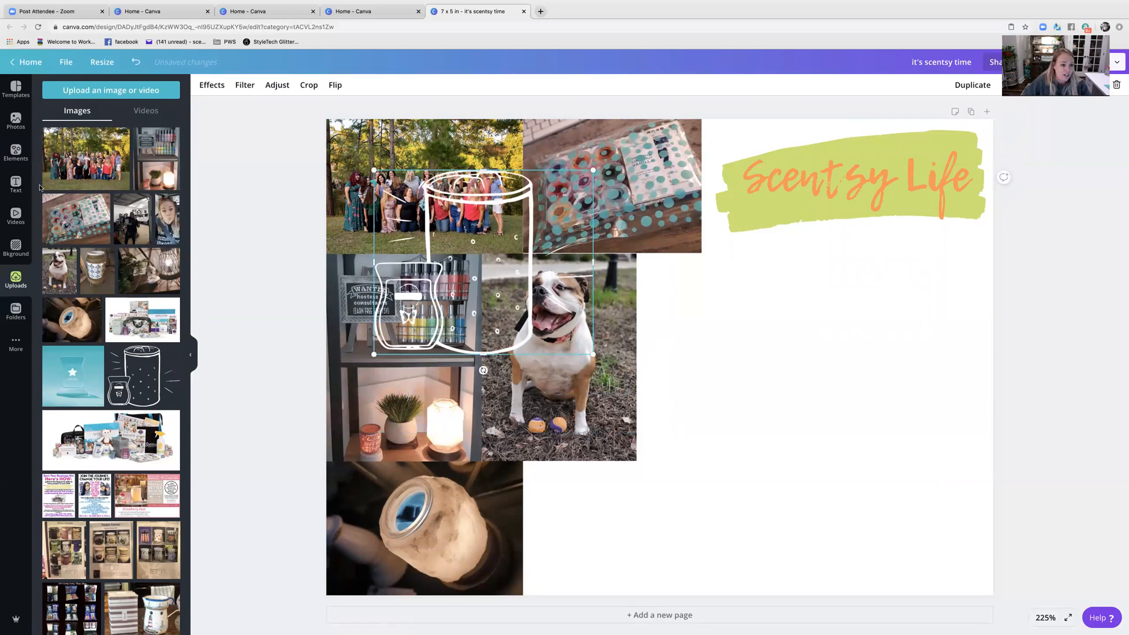
Step: Add the white brushed circle from the recently used elements and color it with the document orange
{"action": "left_click", "coordinate": [16, 150]}
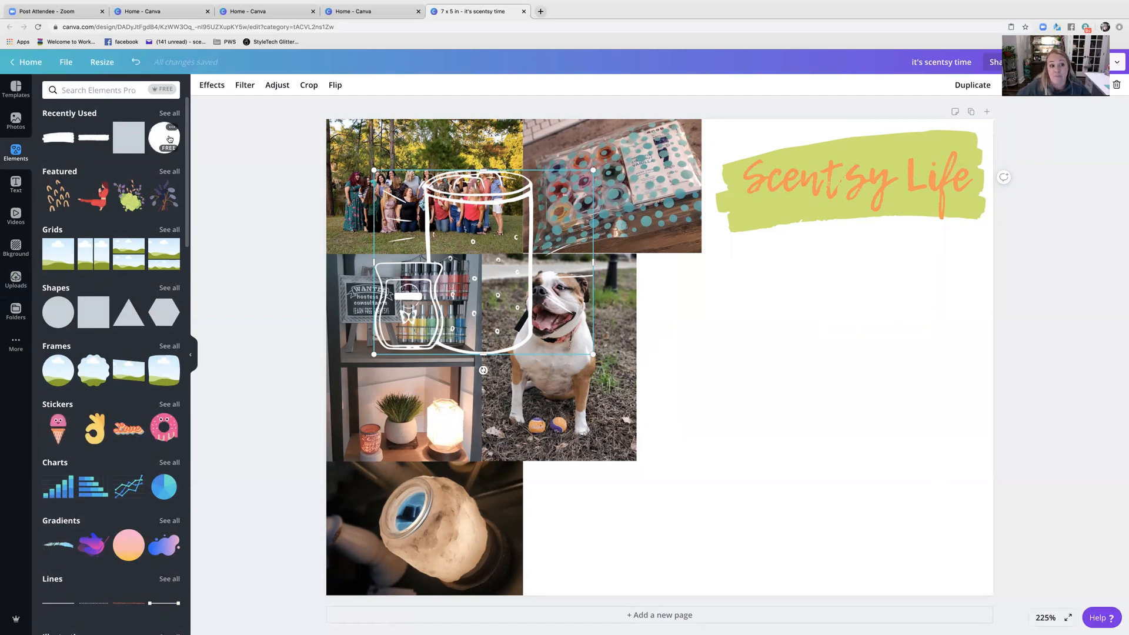
{"action": "left_click", "coordinate": [169, 139]}
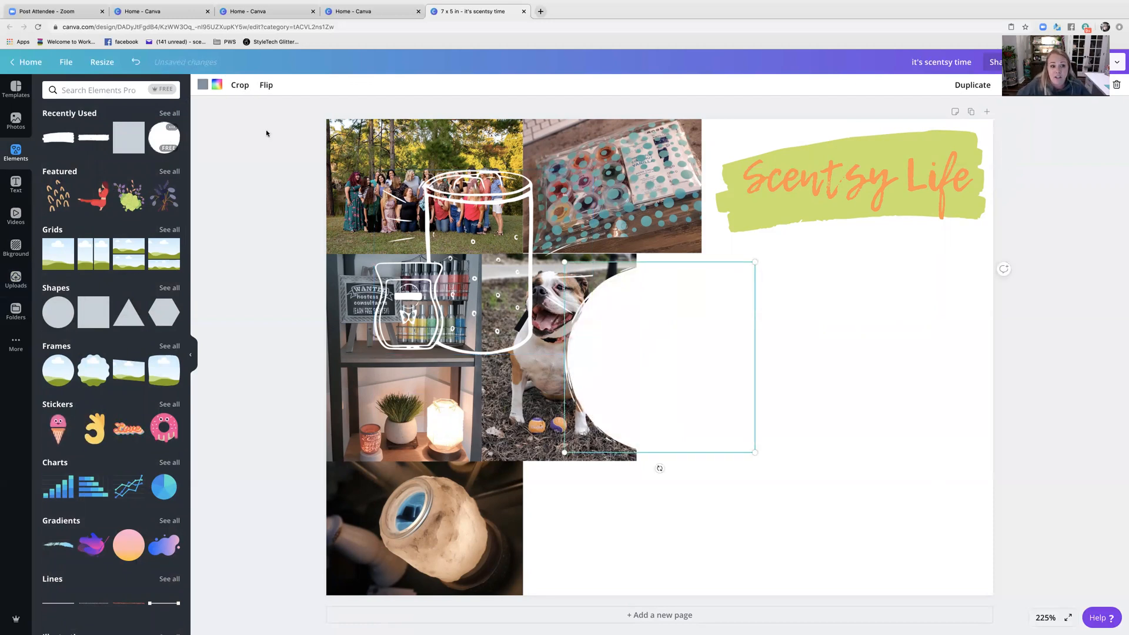
{"action": "left_click", "coordinate": [202, 84]}
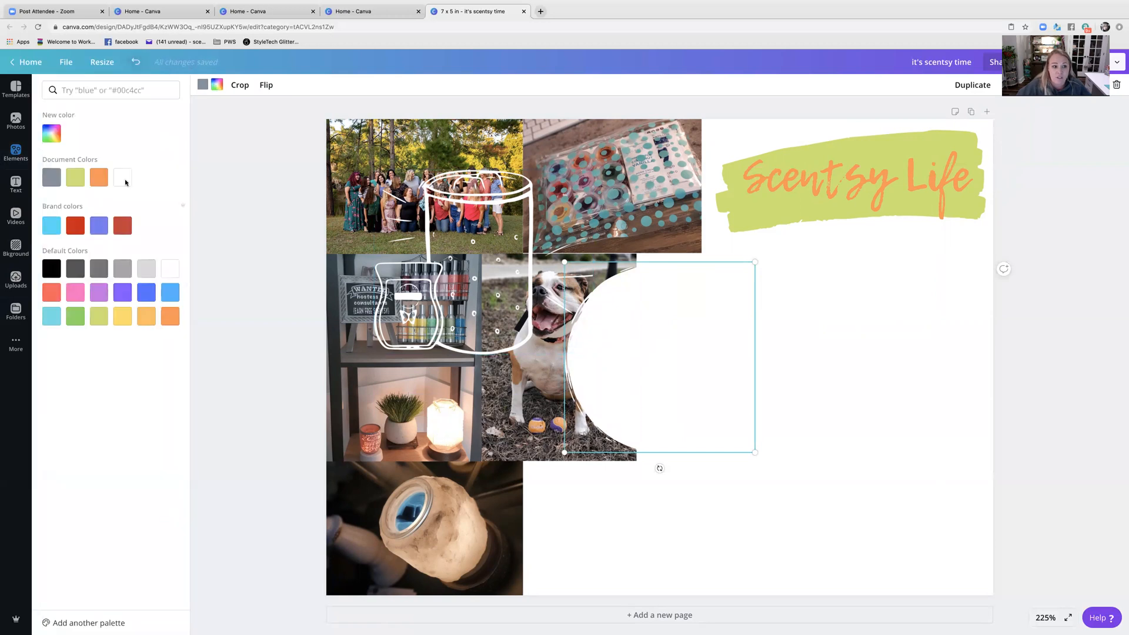
{"action": "left_click", "coordinate": [97, 178]}
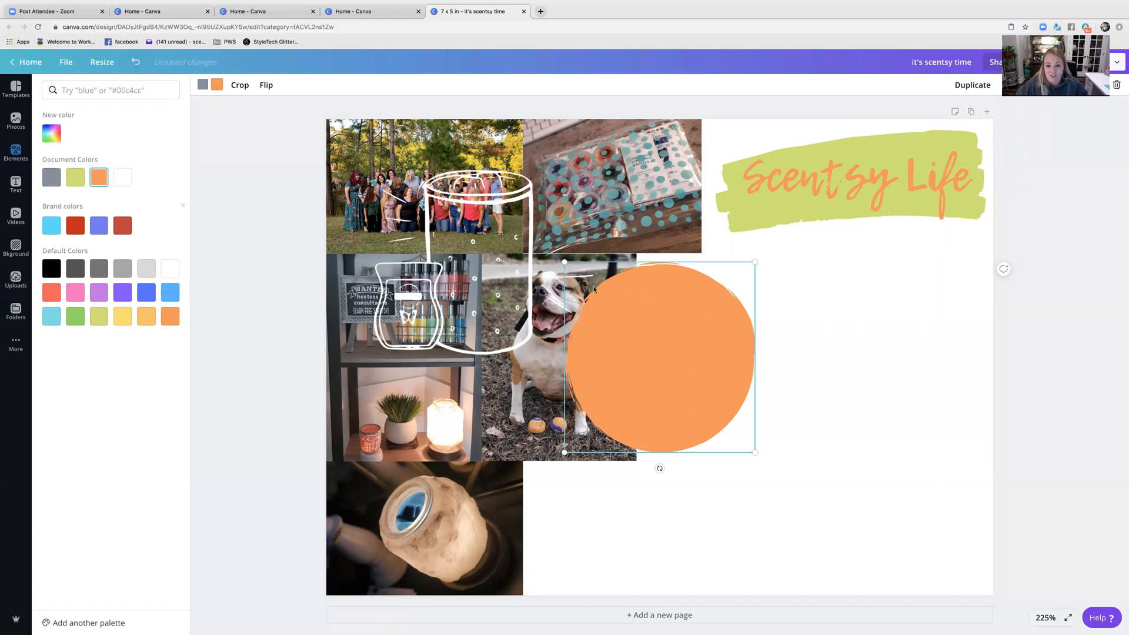
Step: Shrink the orange circle slightly, move it and the warmer drawing below the title, and send the circle behind the drawing
{"action": "left_click_drag", "start_coordinate": [580, 268], "coordinate": [590, 279]}
{"action": "left_click_drag", "start_coordinate": [658, 345], "coordinate": [794, 341]}
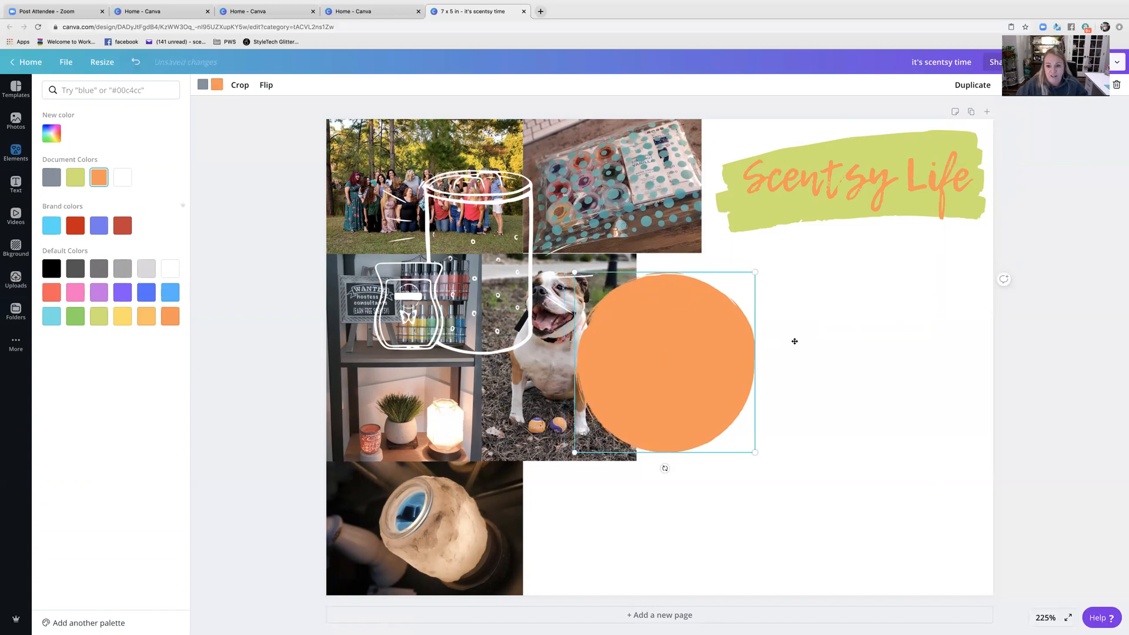
{"action": "left_click_drag", "start_coordinate": [495, 207], "coordinate": [801, 296]}
{"action": "right_click", "coordinate": [800, 297]}
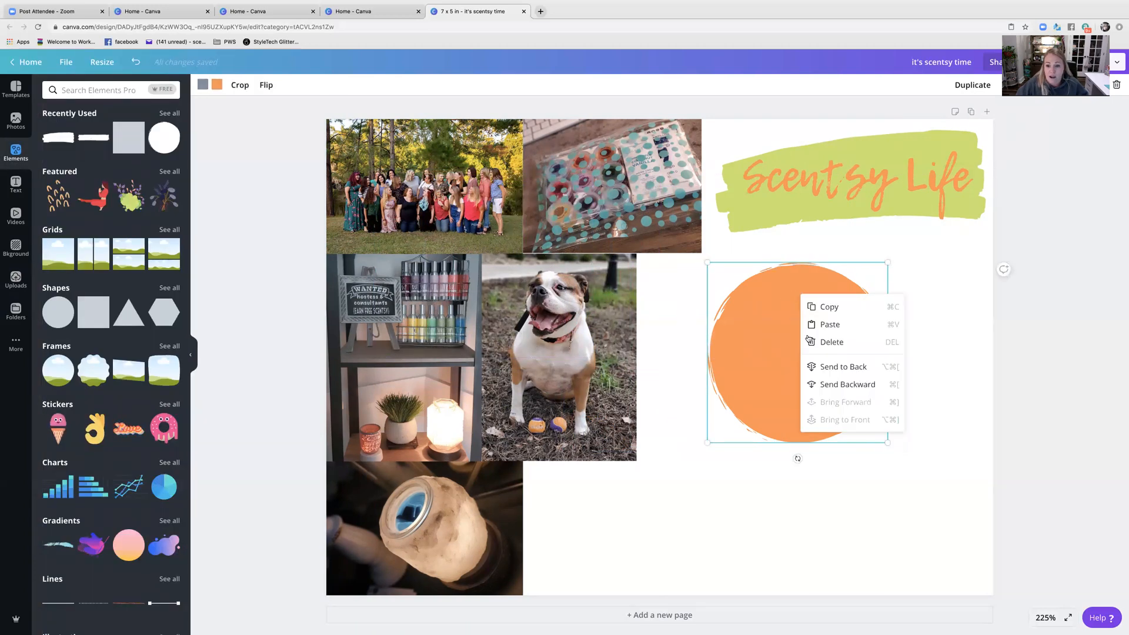
{"action": "left_click", "coordinate": [821, 385]}
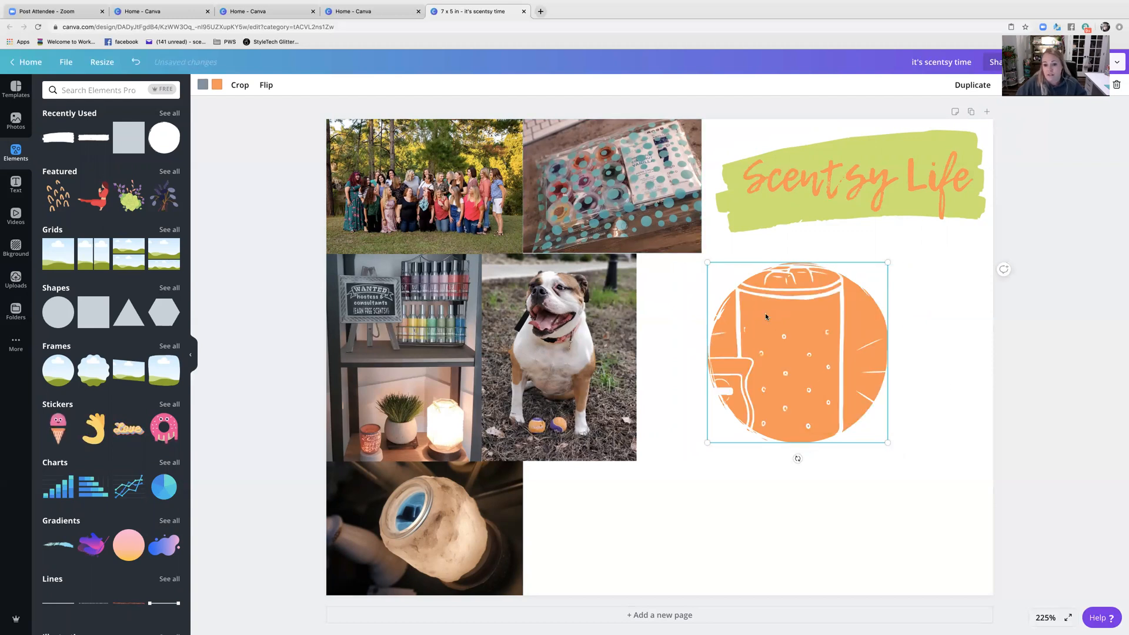
Step: Resize the warmer drawing and the orange circle so the drawing fits inside the circle below the title
{"action": "left_click_drag", "start_coordinate": [706, 263], "coordinate": [744, 272]}
{"action": "left_click", "coordinate": [774, 290]}
{"action": "left_click_drag", "start_coordinate": [809, 373], "coordinate": [795, 334]}
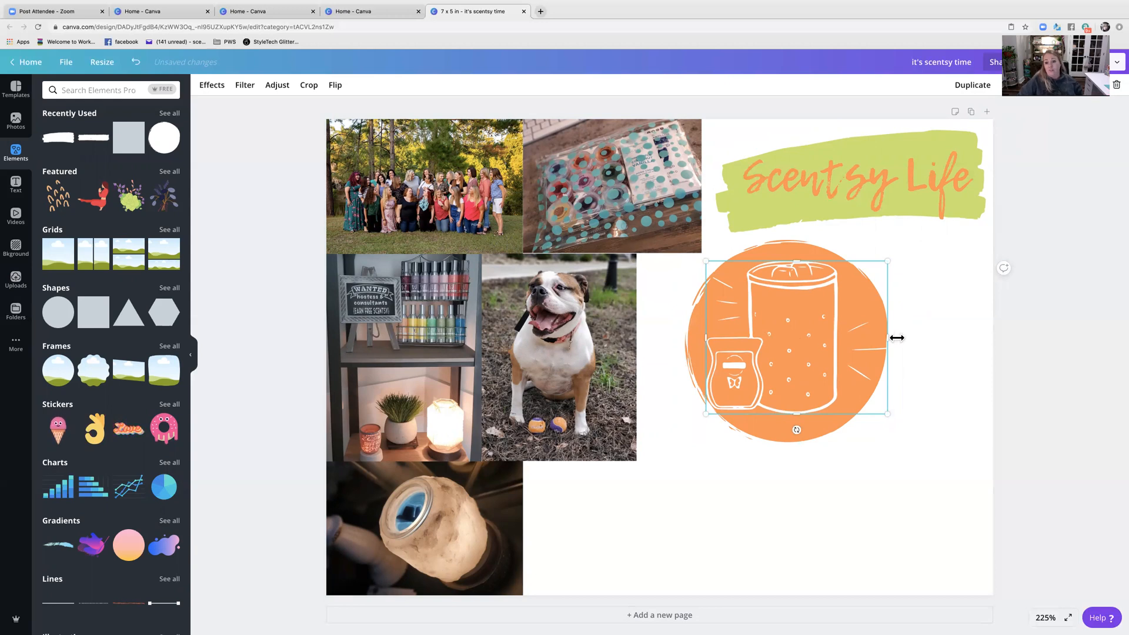
Step: Group the warmer drawing with the orange circle behind it
{"action": "left_click", "coordinate": [980, 334]}
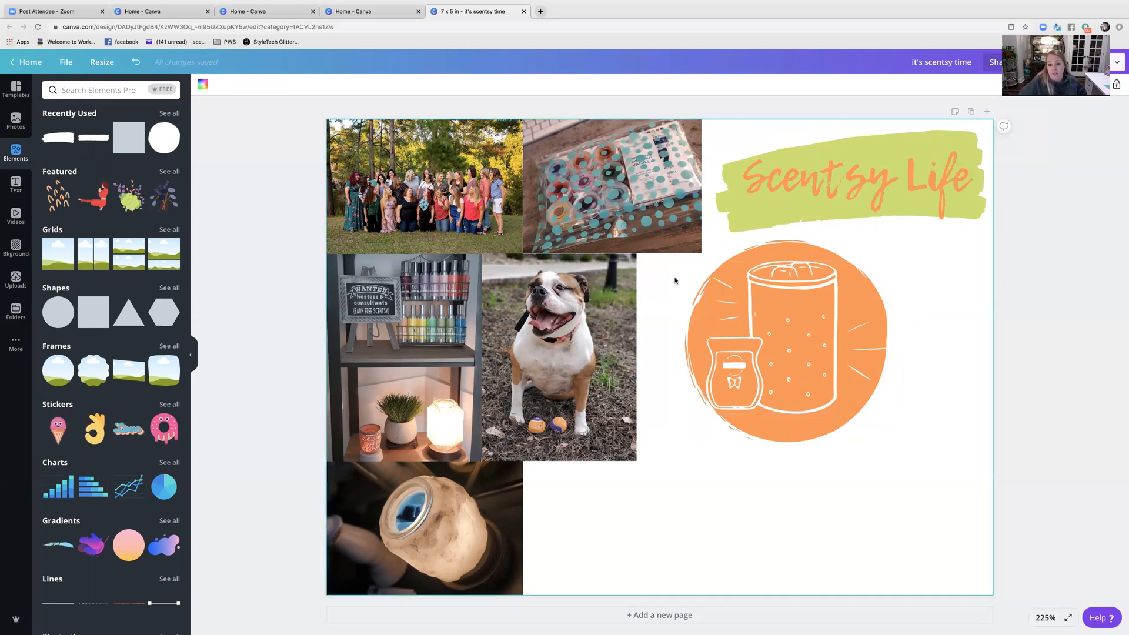
{"action": "left_click_drag", "start_coordinate": [668, 254], "coordinate": [889, 415]}
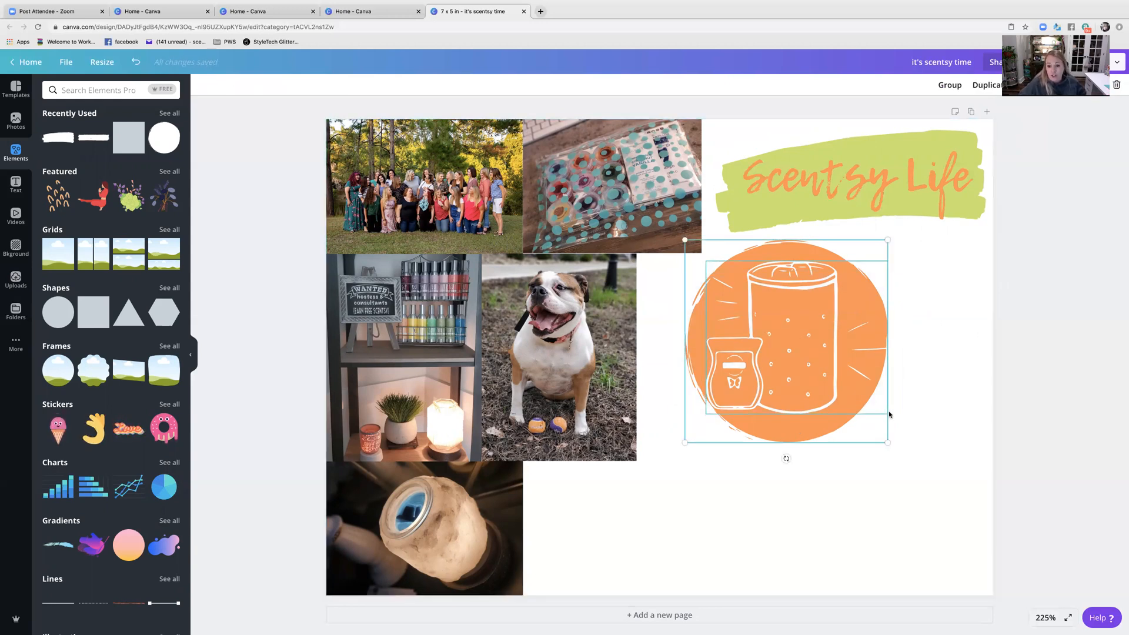
{"action": "right_click", "coordinate": [795, 323]}
{"action": "left_click", "coordinate": [852, 470]}
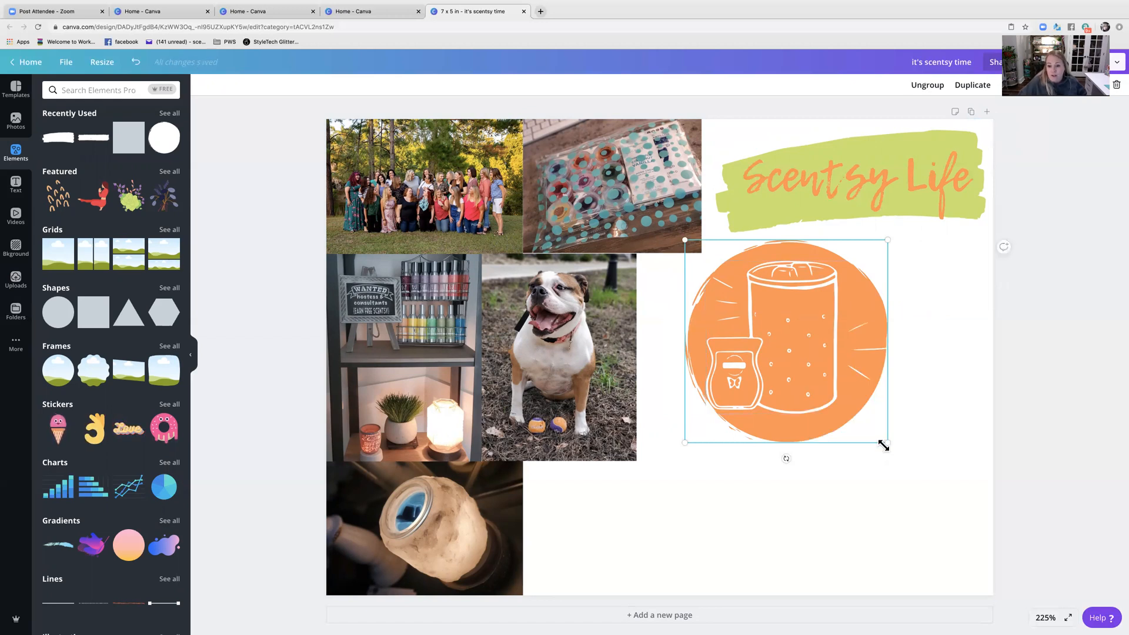
Step: Shrink the warmer and circle group, move it beside the lower jar photo, and ungroup it
{"action": "left_click_drag", "start_coordinate": [799, 369], "coordinate": [746, 403]}
{"action": "left_click_drag", "start_coordinate": [798, 346], "coordinate": [627, 555]}
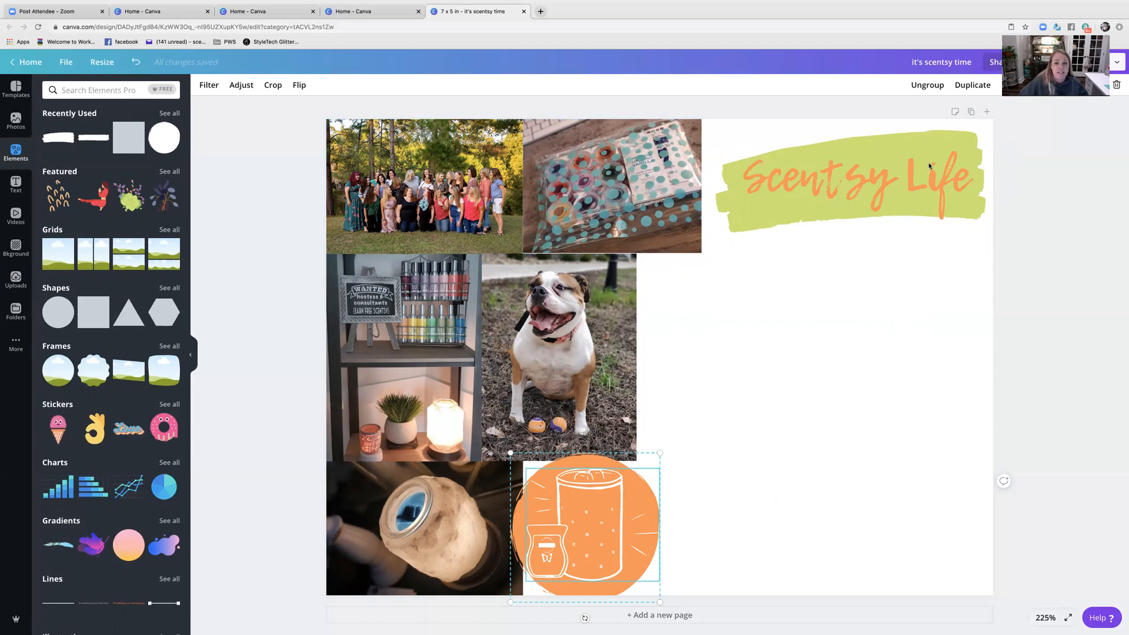
{"action": "left_click", "coordinate": [927, 86]}
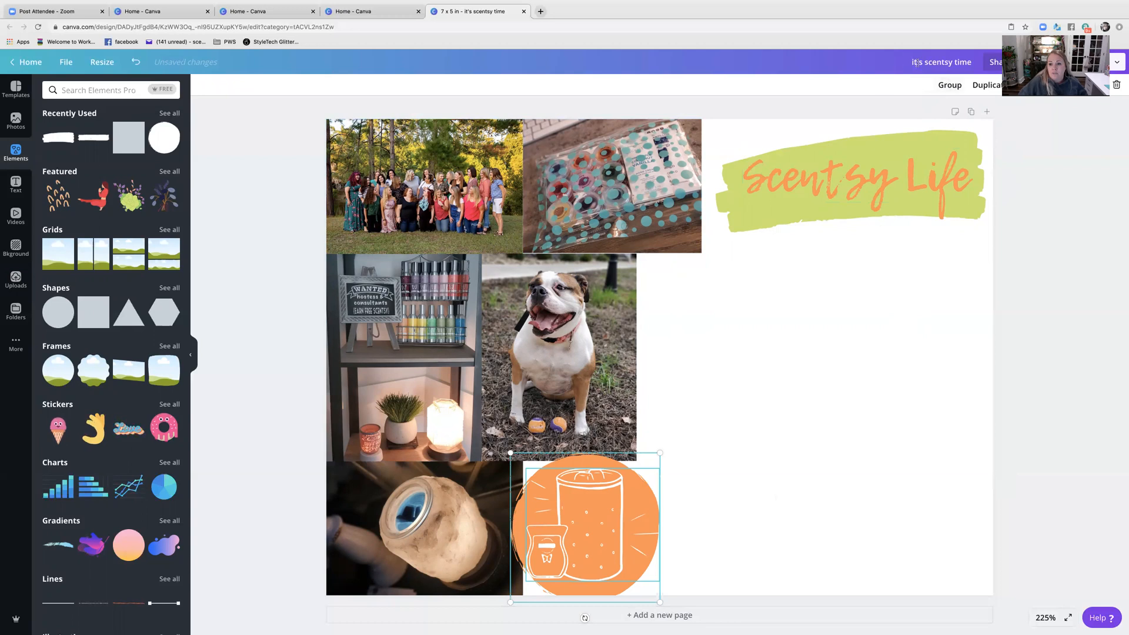
Step: Rename the design as "demo"
{"action": "left_click_drag", "start_coordinate": [909, 63], "coordinate": [974, 62]}
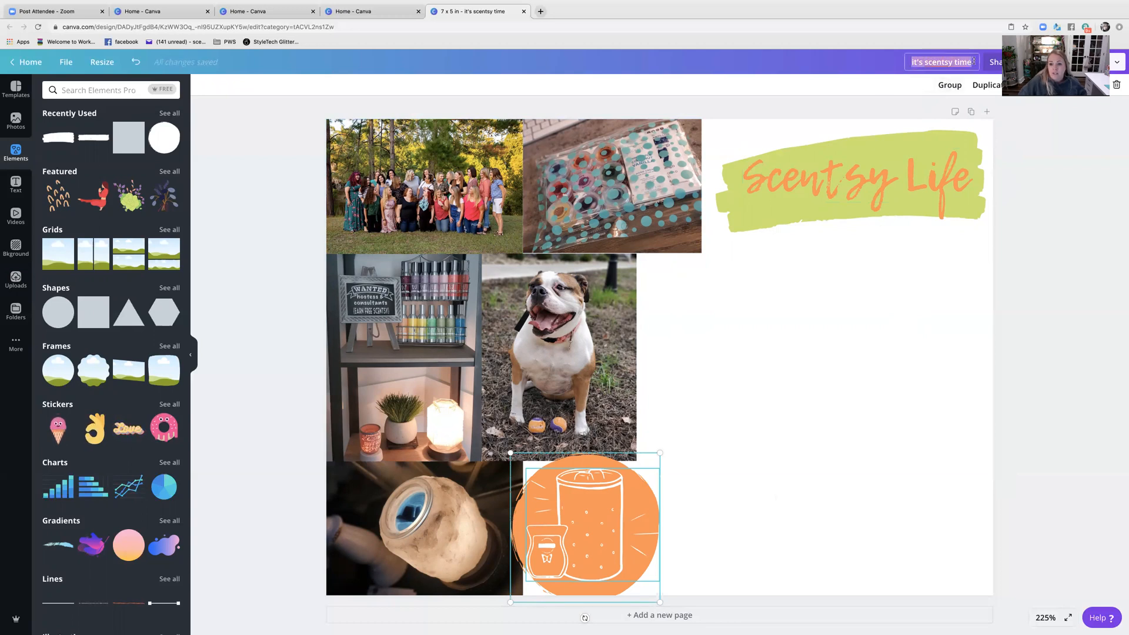
{"action": "type", "text": "demo"}
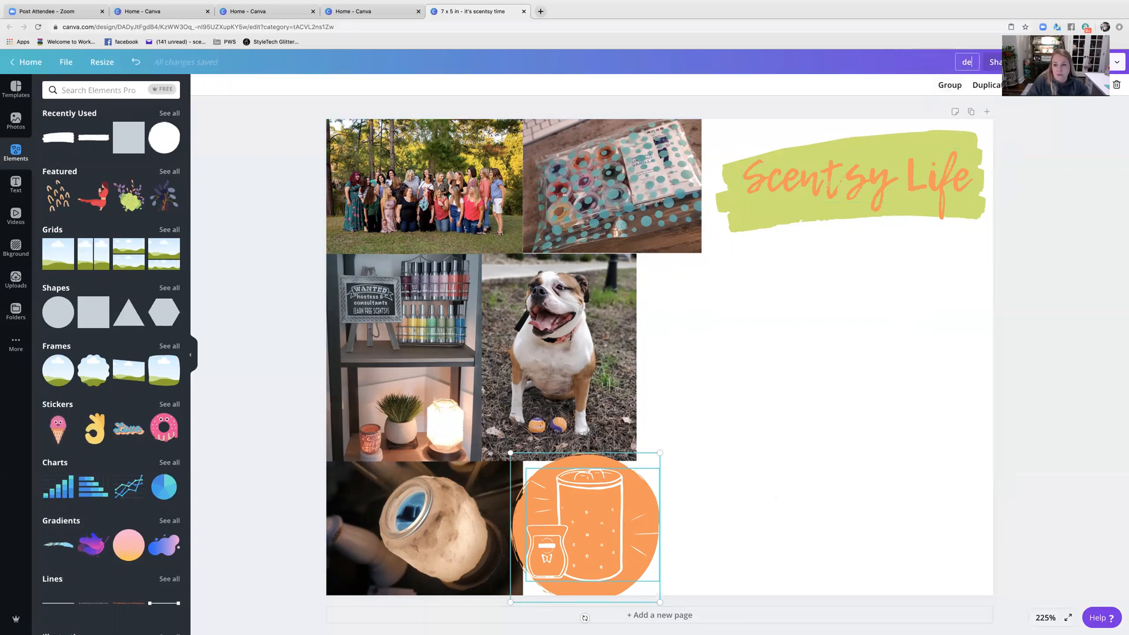
{"action": "left_click", "coordinate": [1012, 174]}
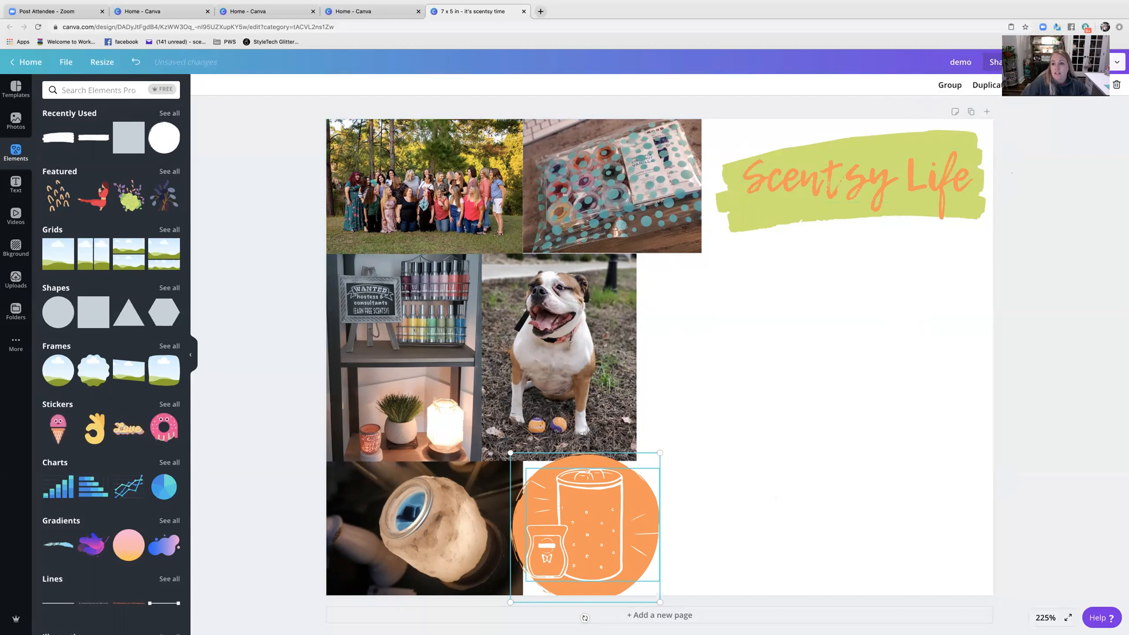
Step: Review the file types offered for downloading the demo design
{"action": "left_click", "coordinate": [1077, 61]}
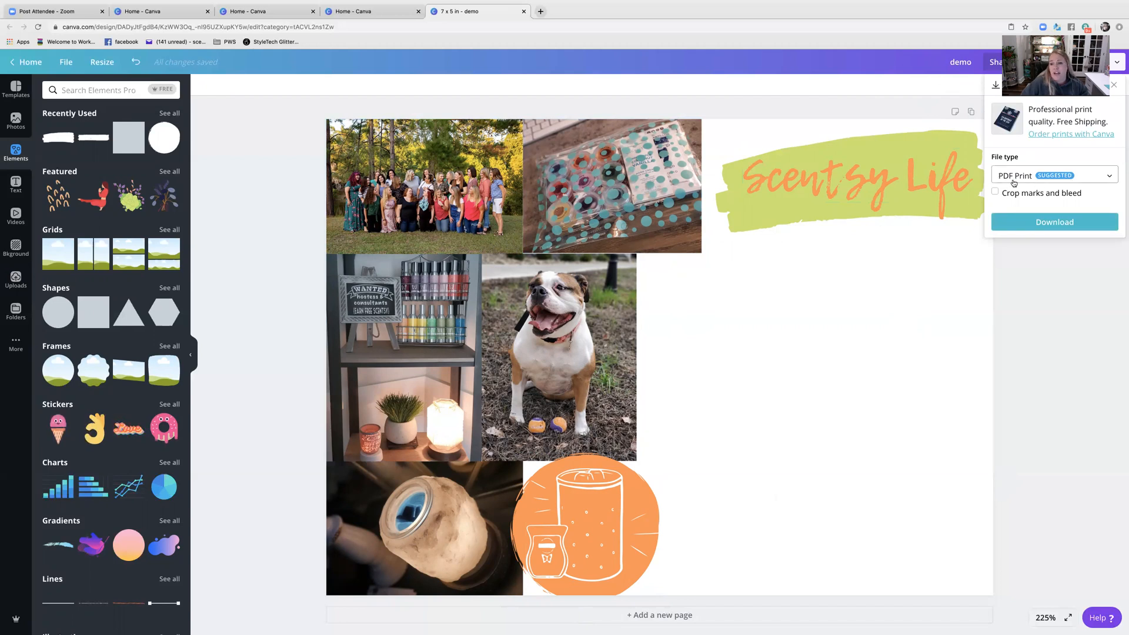
{"action": "left_click", "coordinate": [1014, 176]}
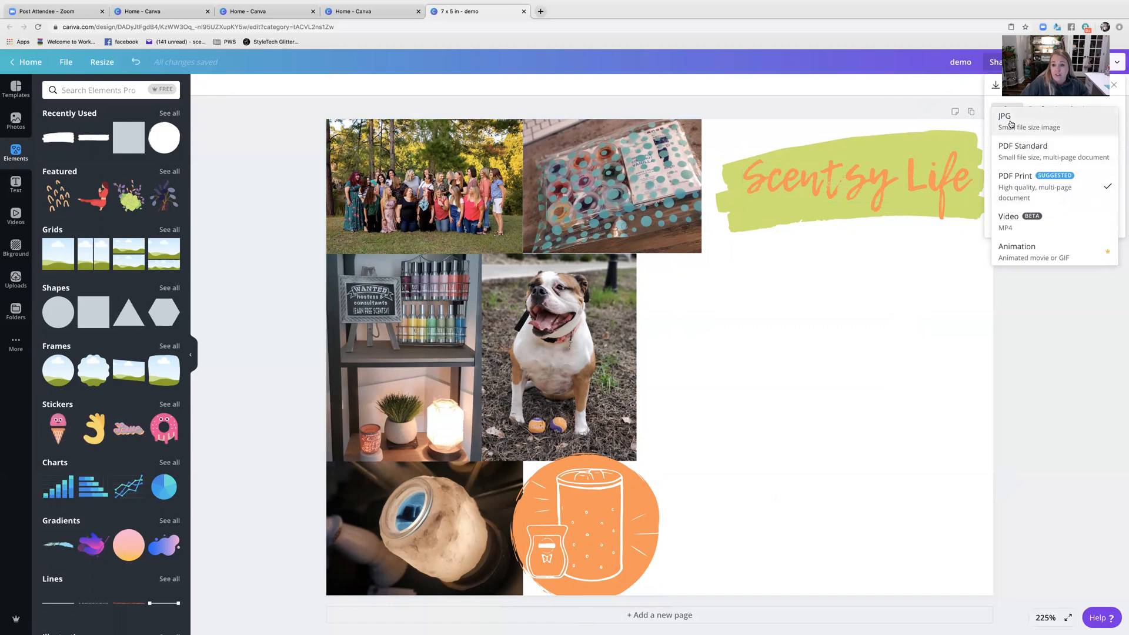
{"action": "left_click", "coordinate": [1012, 418]}
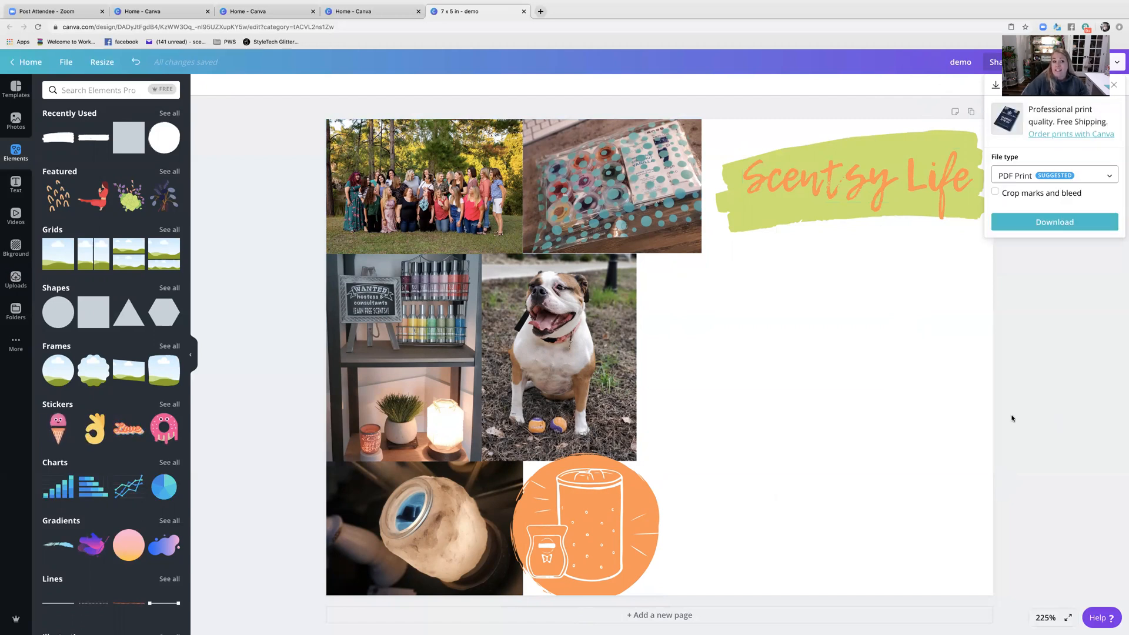
Step: Open the "felt samples" design from the homepage and download it as a PNG
{"action": "left_click", "coordinate": [30, 63]}
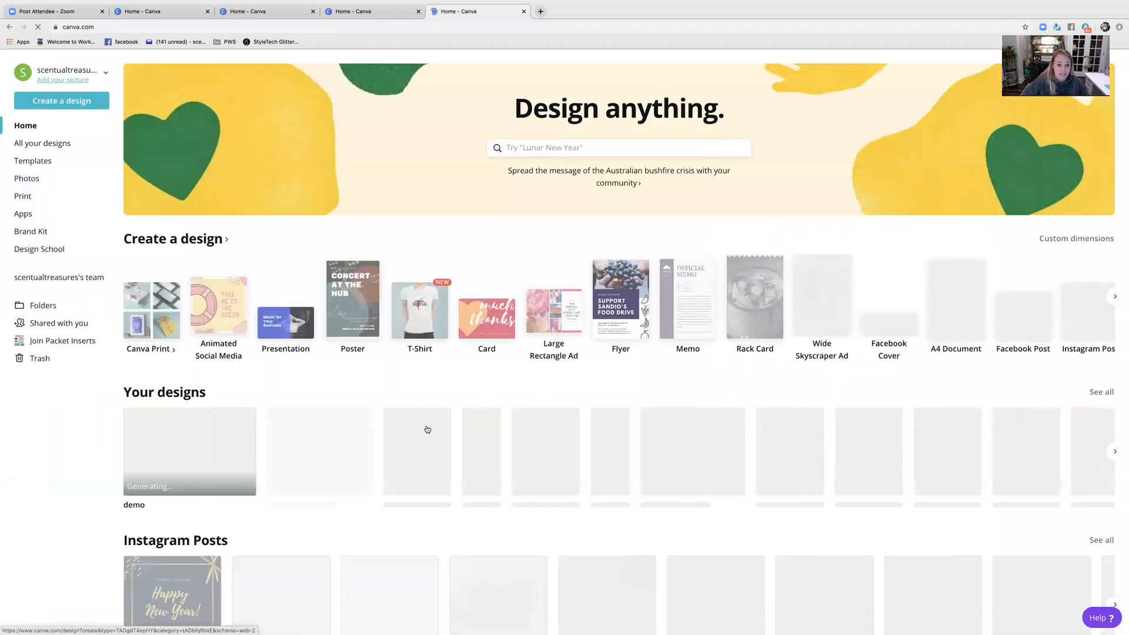
{"action": "scroll", "coordinate": [428, 430], "scroll_direction": "down", "scroll_amount": 1}
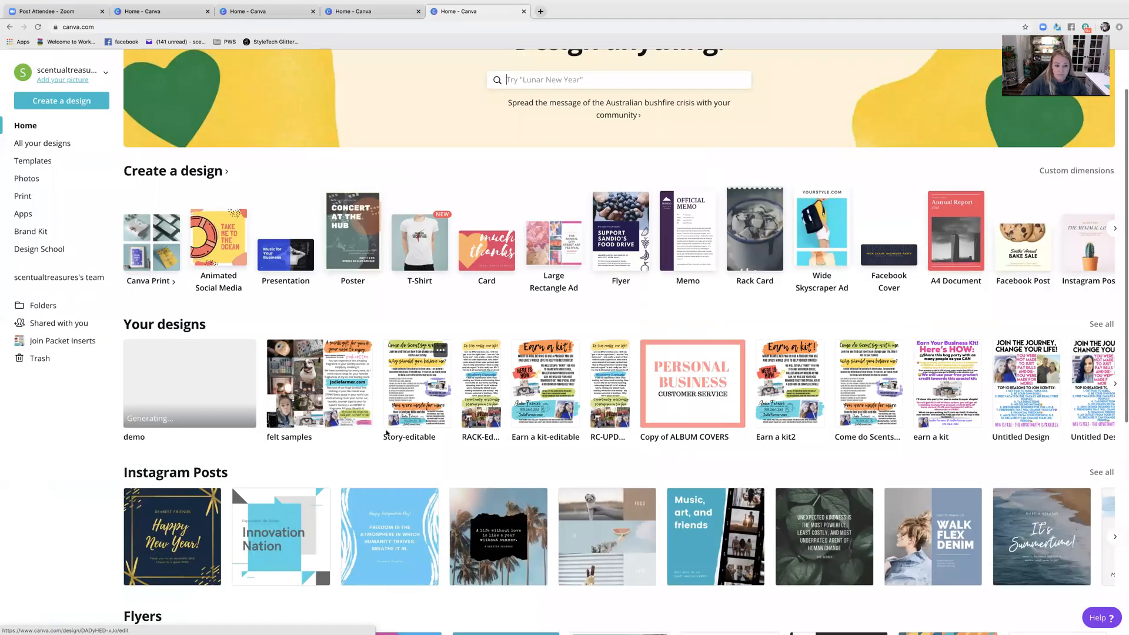
{"action": "left_click", "coordinate": [324, 396]}
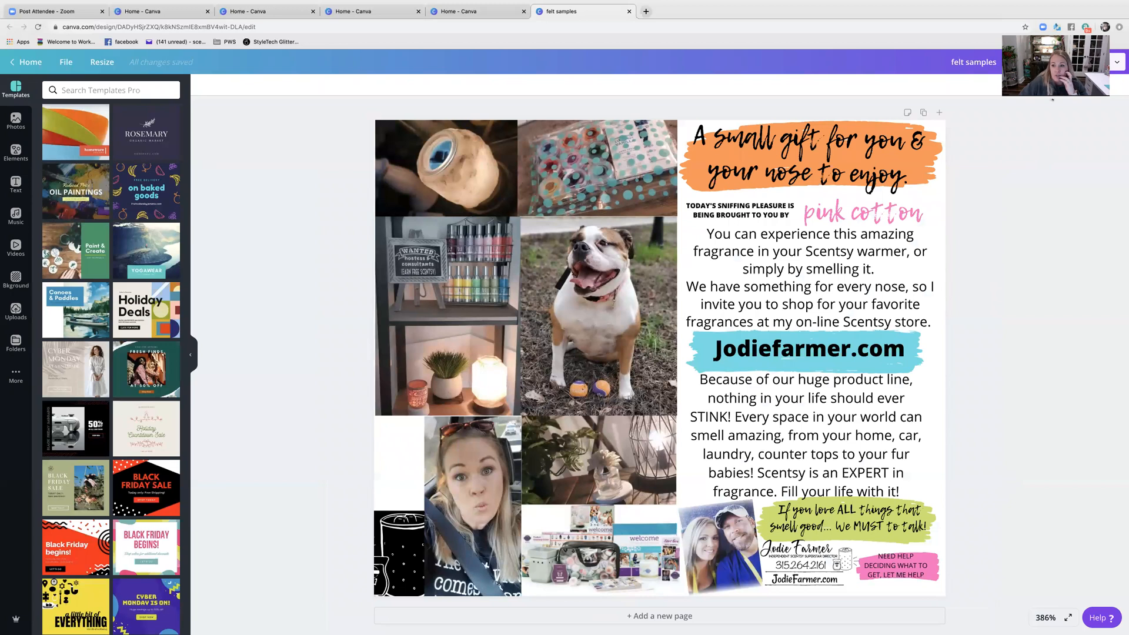
{"action": "left_click", "coordinate": [1081, 61]}
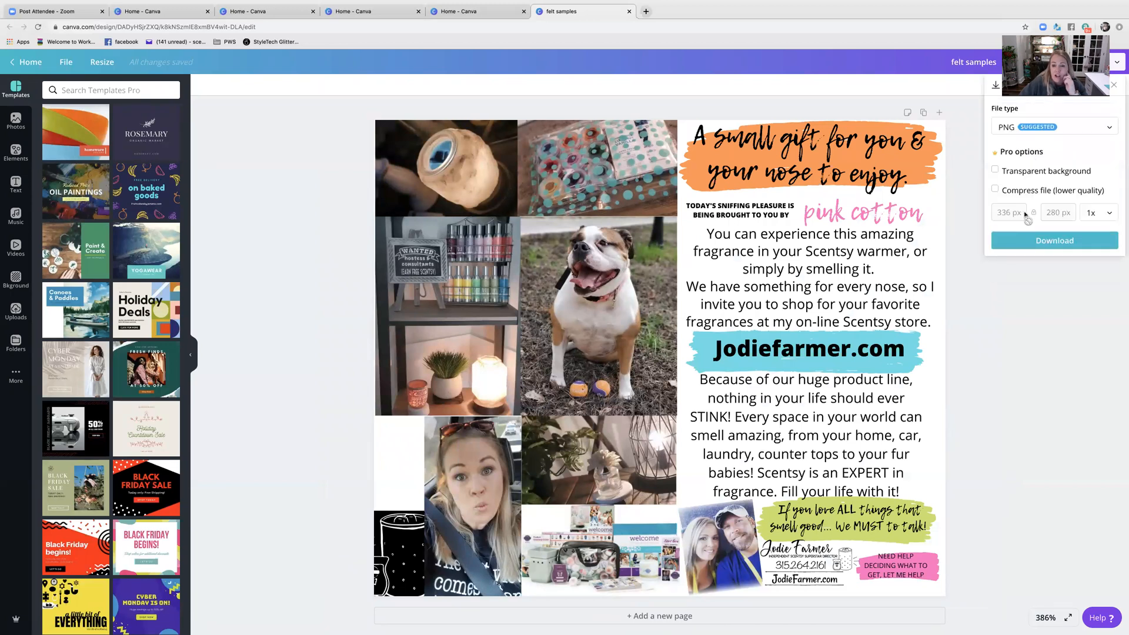
{"action": "left_click", "coordinate": [1039, 239]}
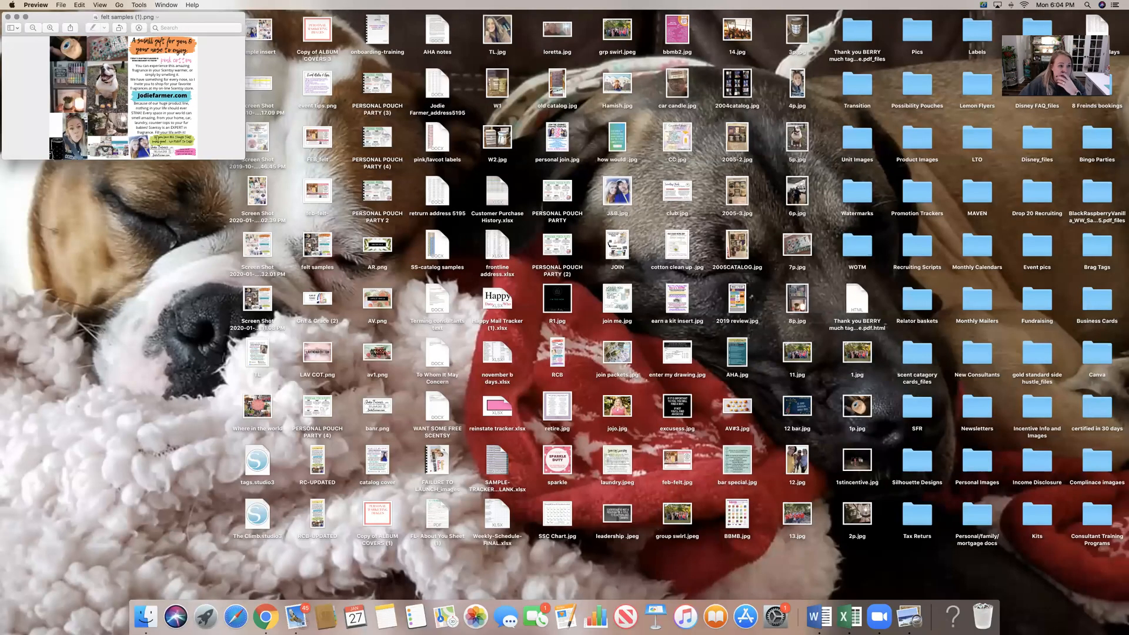
Step: In Preview, export the downloaded image to the Desktop as "felt samples (1)" in PNG format
{"action": "left_click", "coordinate": [61, 5]}
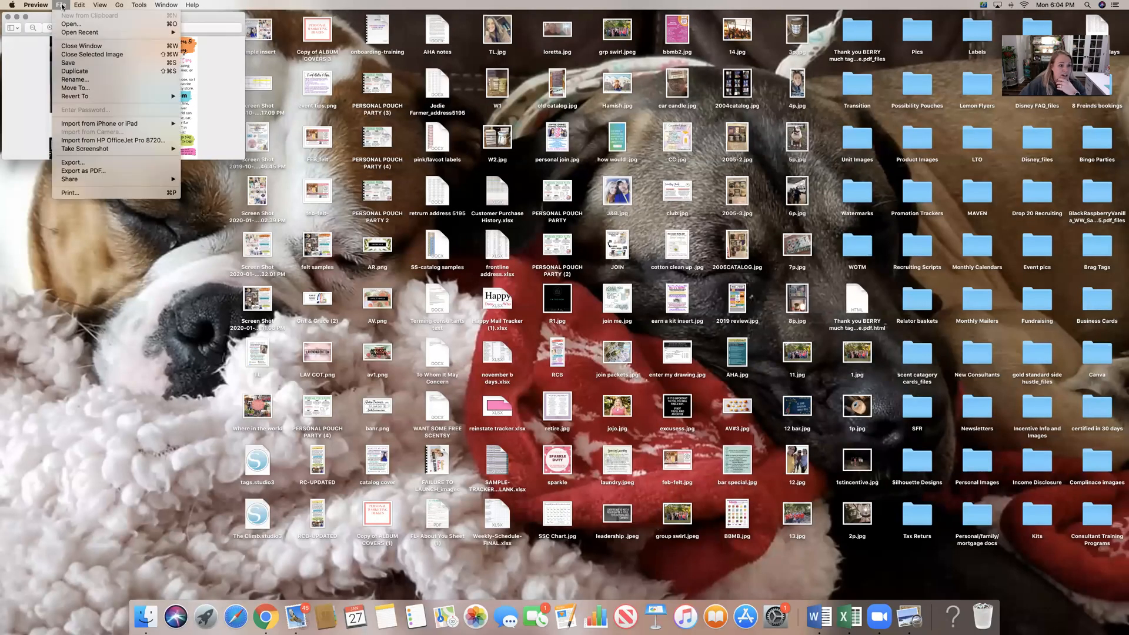
{"action": "left_click", "coordinate": [73, 163]}
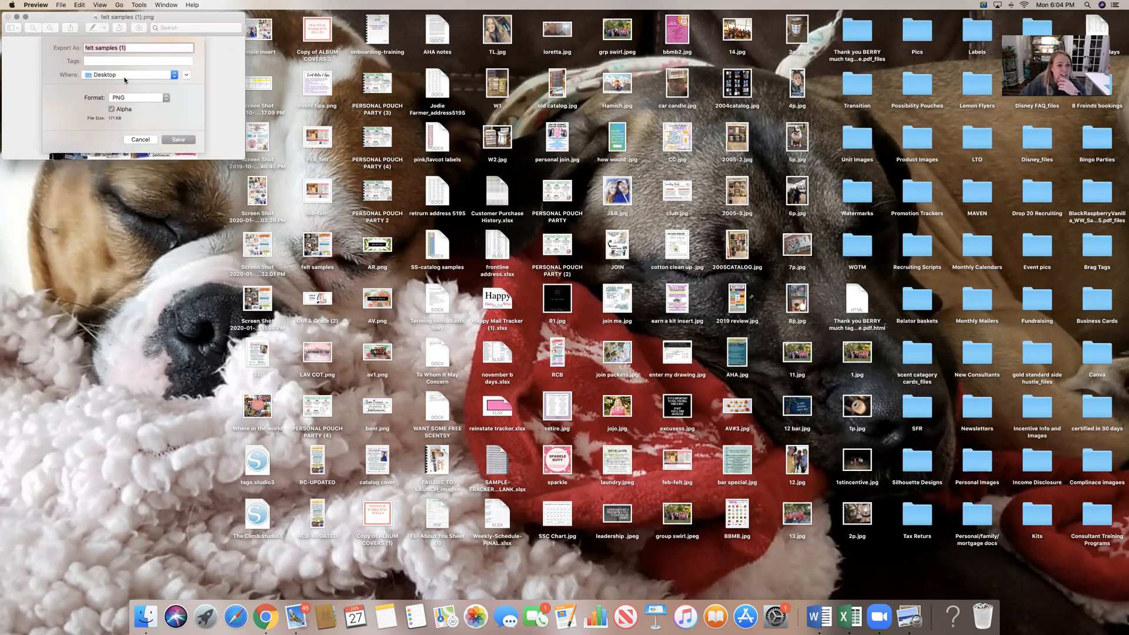
{"action": "left_click", "coordinate": [179, 140]}
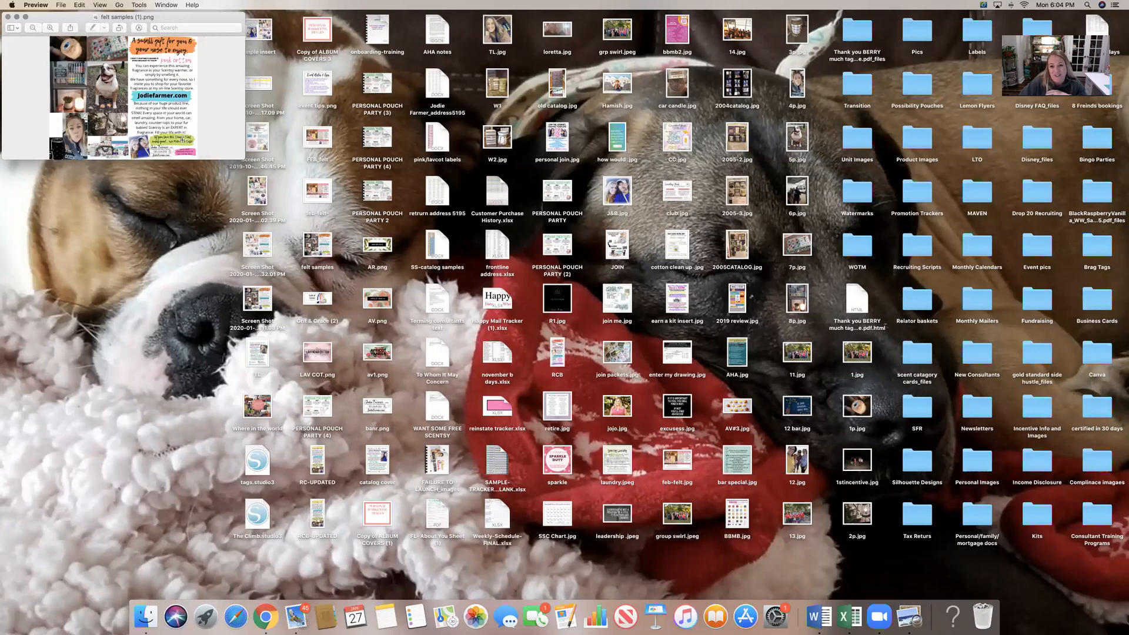
Step: Set up printing of the felt samples image with 4 copies per page in landscape orientation
{"action": "left_click", "coordinate": [60, 5]}
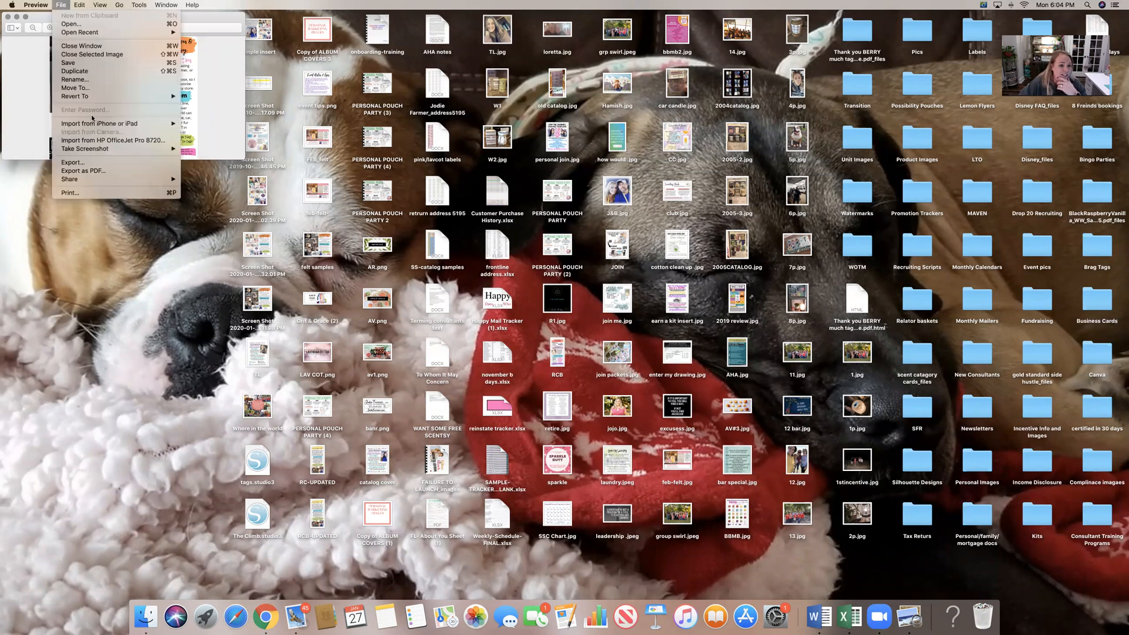
{"action": "left_click", "coordinate": [97, 193]}
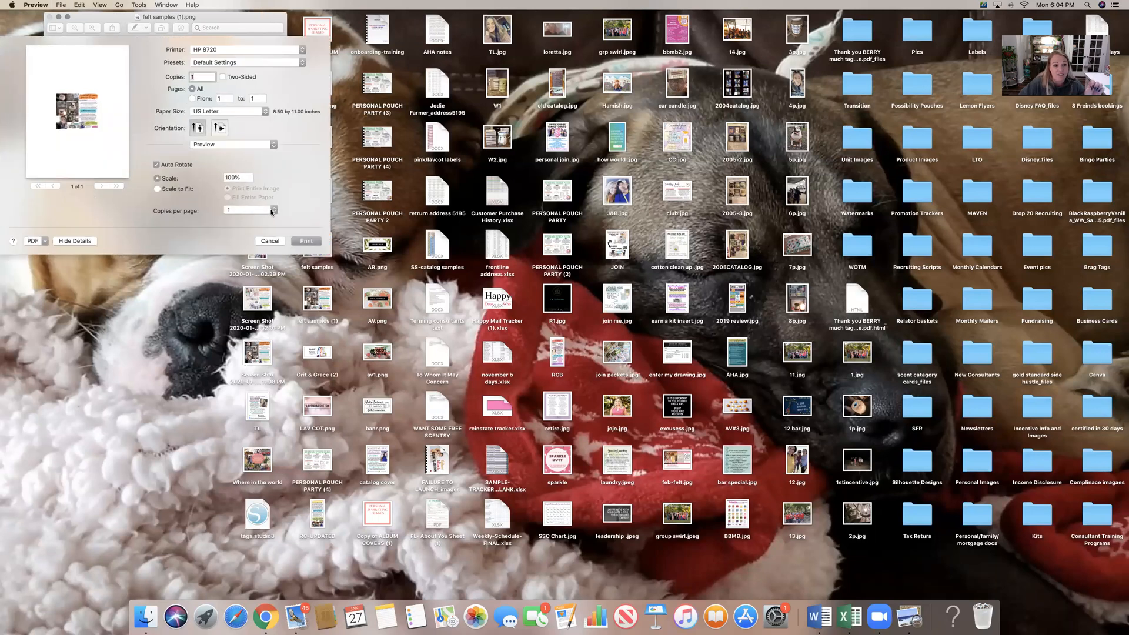
{"action": "left_click", "coordinate": [271, 210]}
{"action": "left_click", "coordinate": [262, 227]}
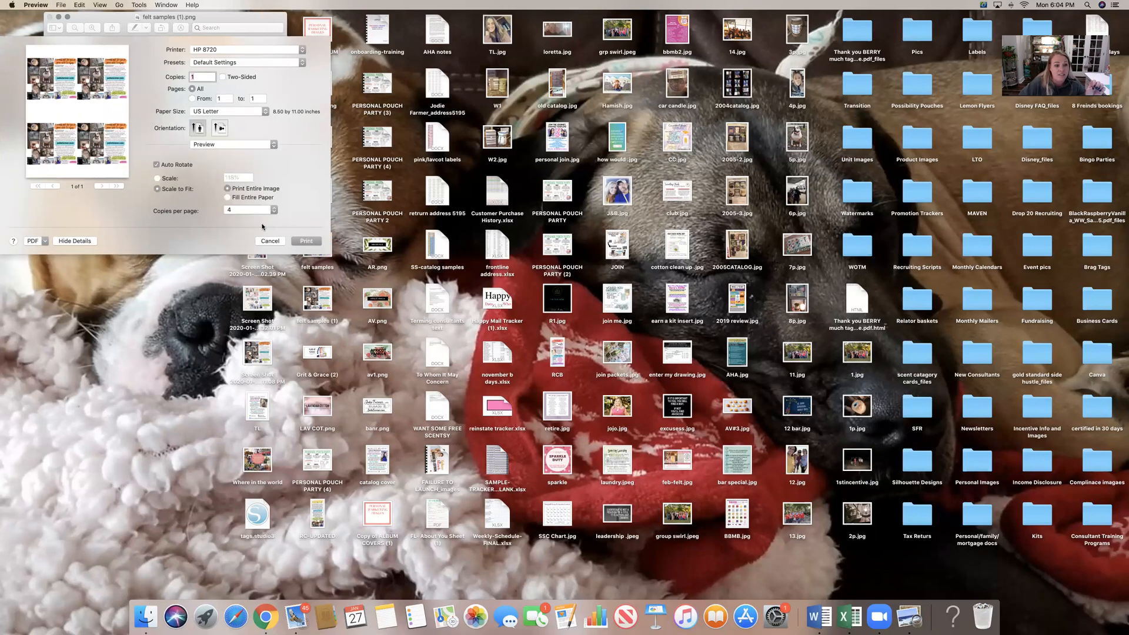
{"action": "left_click", "coordinate": [222, 131]}
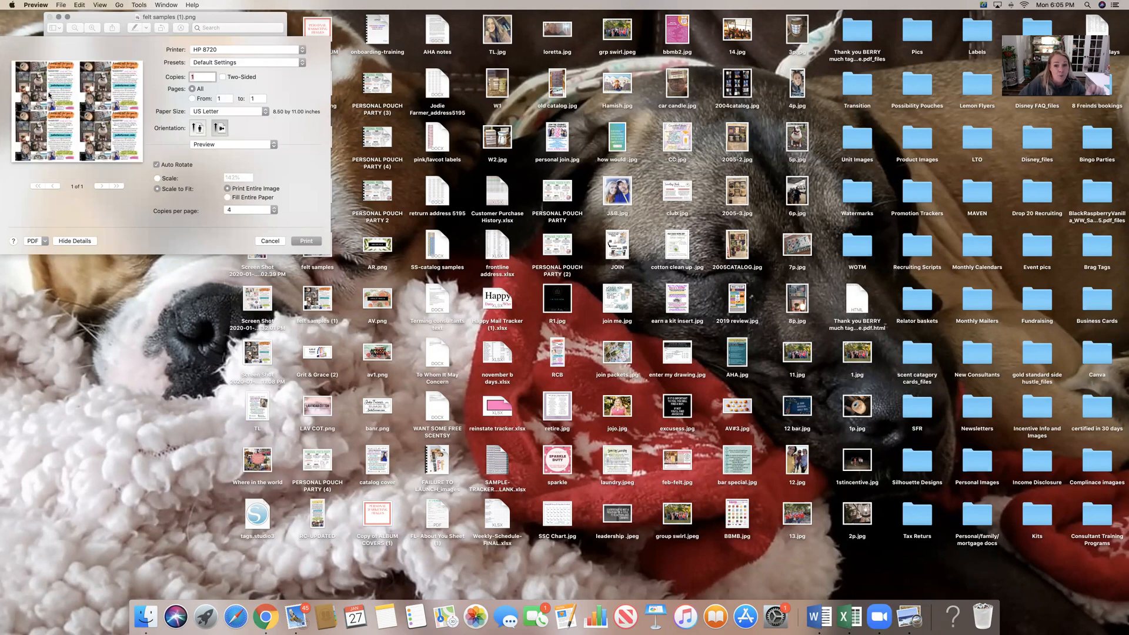
Step: Try the print layout with 16 and 6 copies per page, comparing portrait and landscape for 6 copies
{"action": "left_click", "coordinate": [273, 211]}
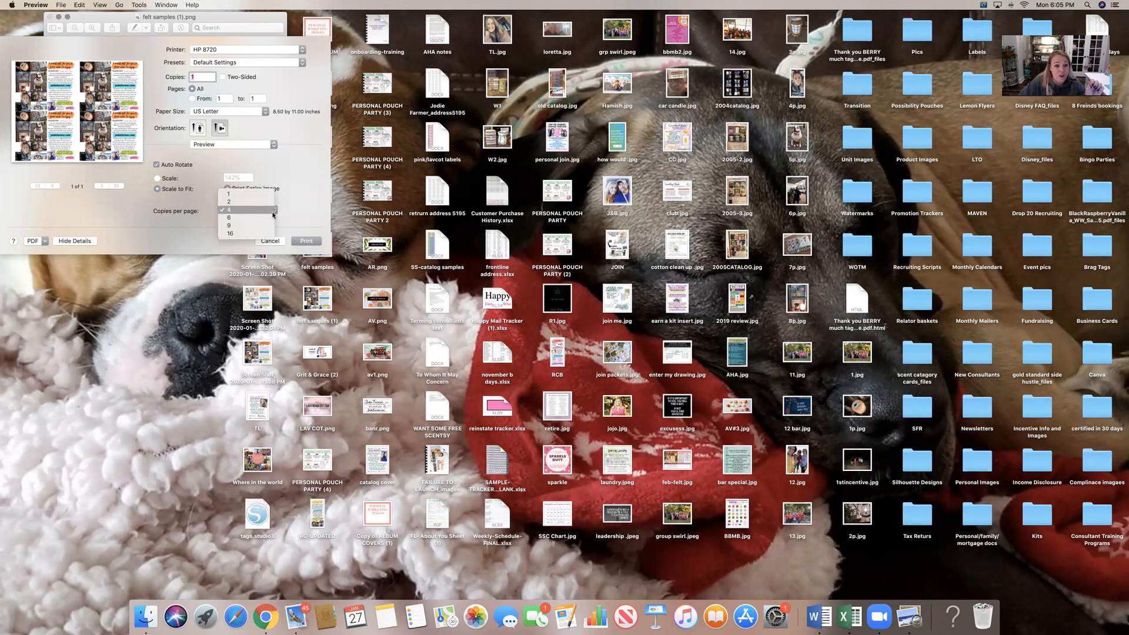
{"action": "left_click", "coordinate": [257, 237]}
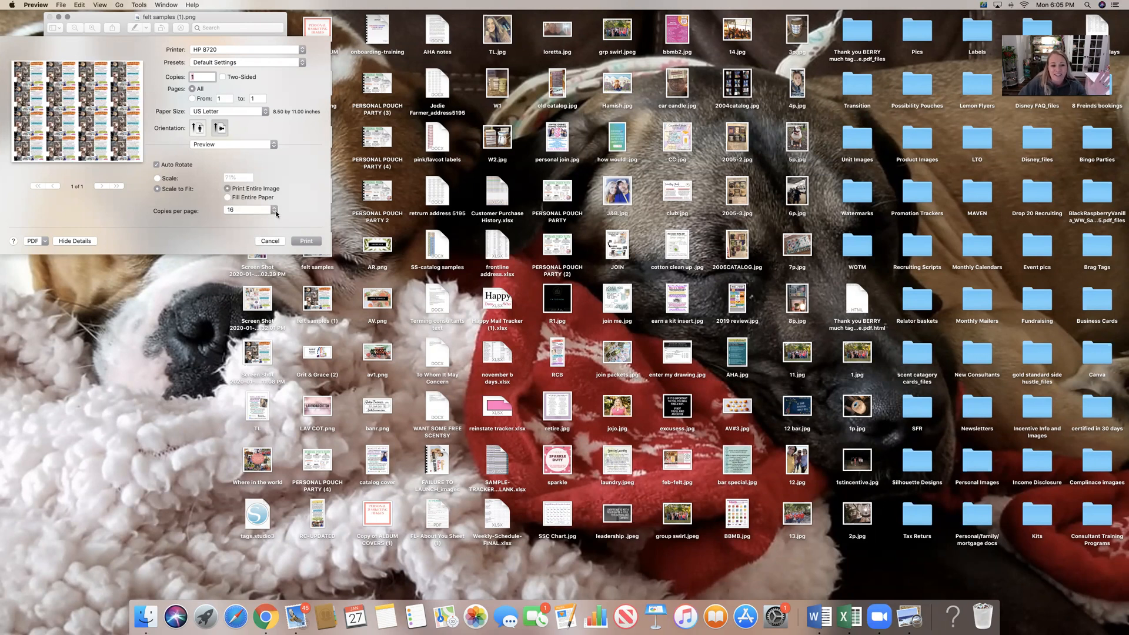
{"action": "left_click", "coordinate": [274, 211]}
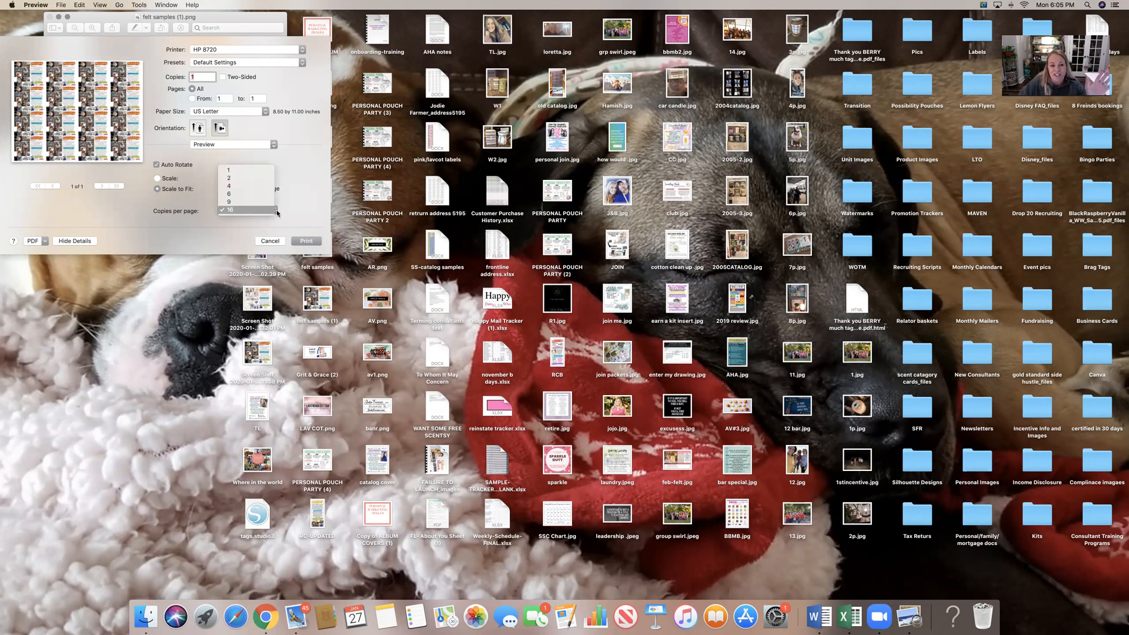
{"action": "left_click", "coordinate": [247, 194]}
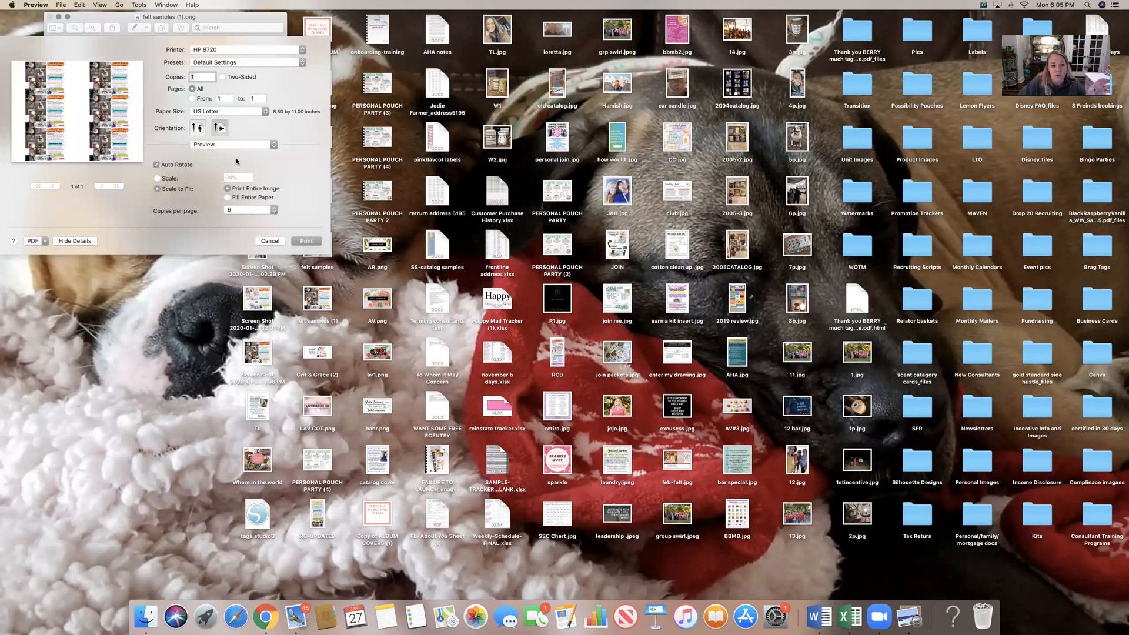
{"action": "left_click", "coordinate": [198, 128]}
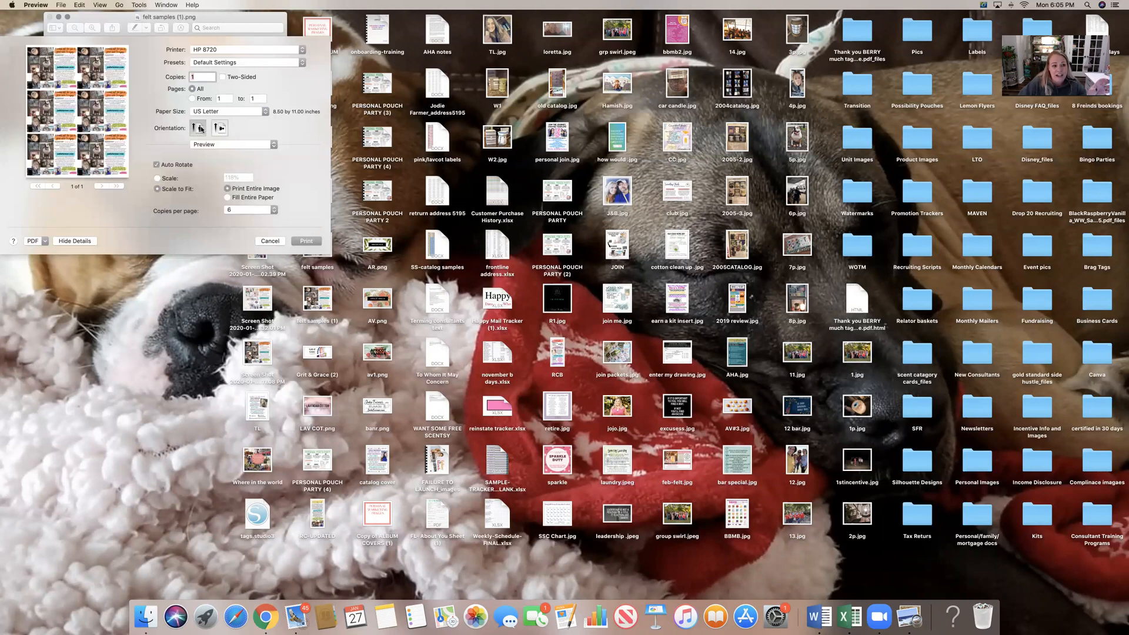
{"action": "left_click", "coordinate": [201, 129]}
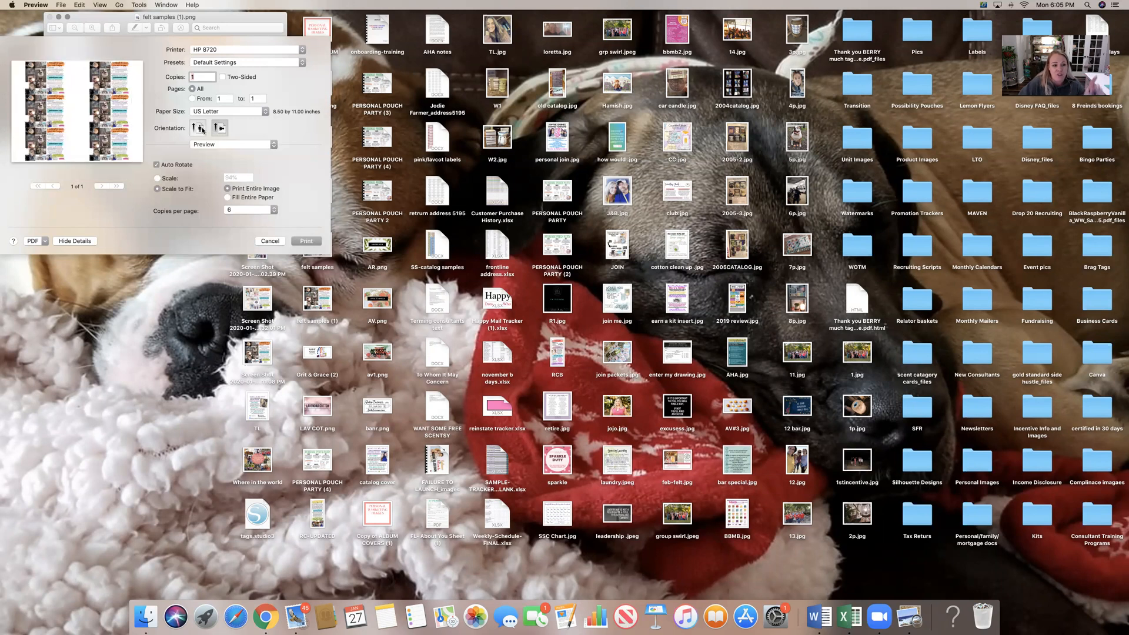
{"action": "left_click", "coordinate": [217, 129]}
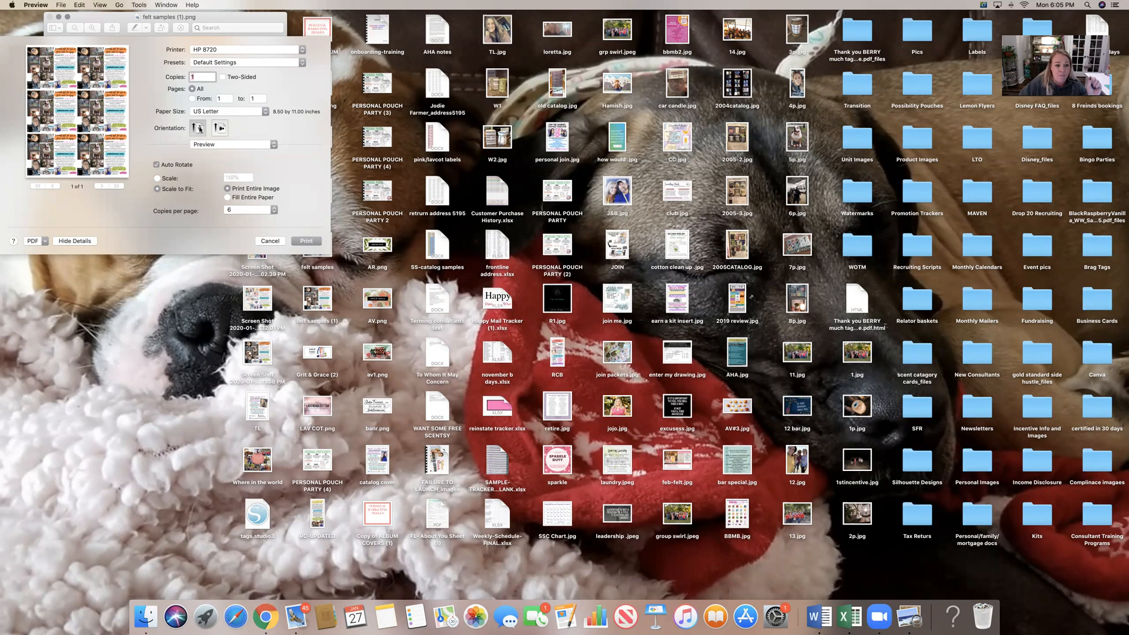
Step: Set the print layout to 4 copies per page in landscape orientation, and cancel printing
{"action": "left_click", "coordinate": [250, 210]}
{"action": "left_click", "coordinate": [250, 203]}
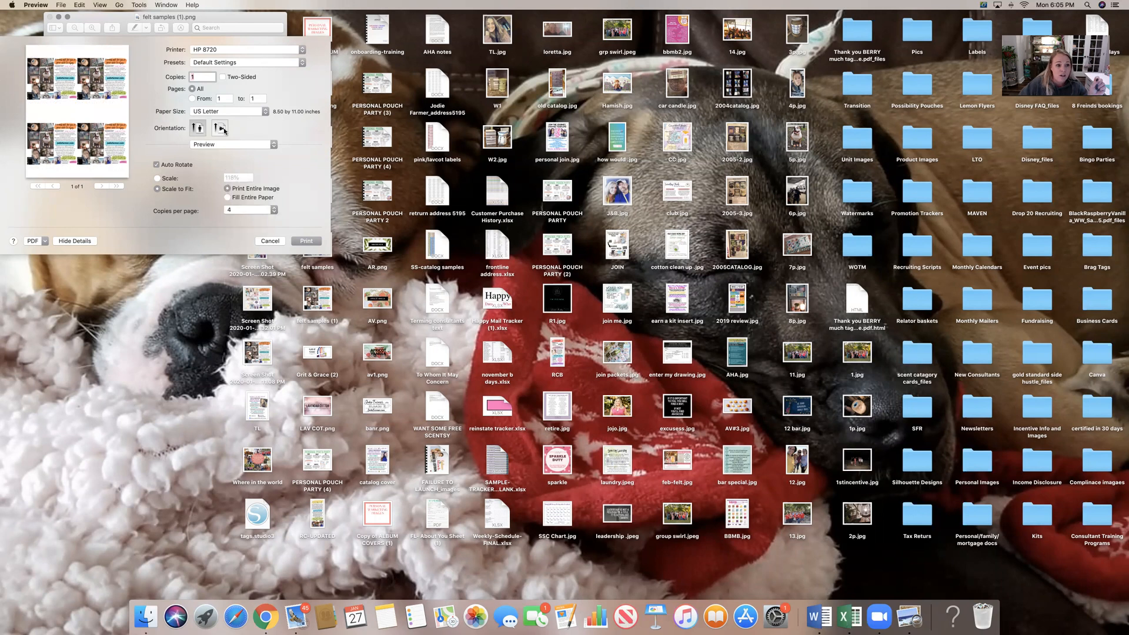
{"action": "left_click", "coordinate": [223, 128]}
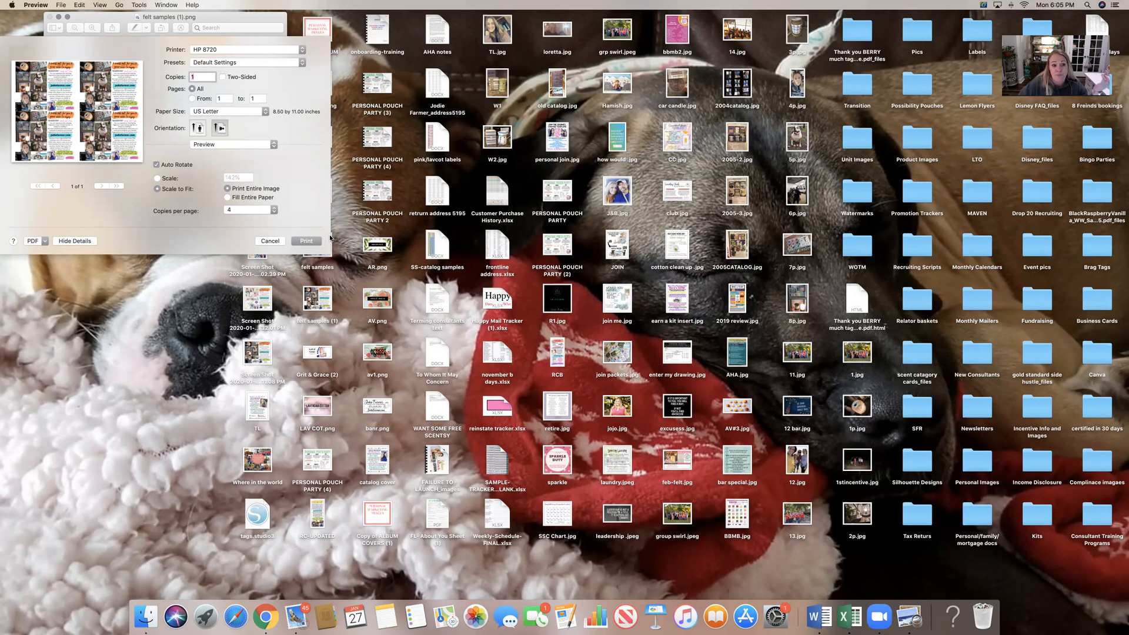
{"action": "left_click", "coordinate": [270, 241]}
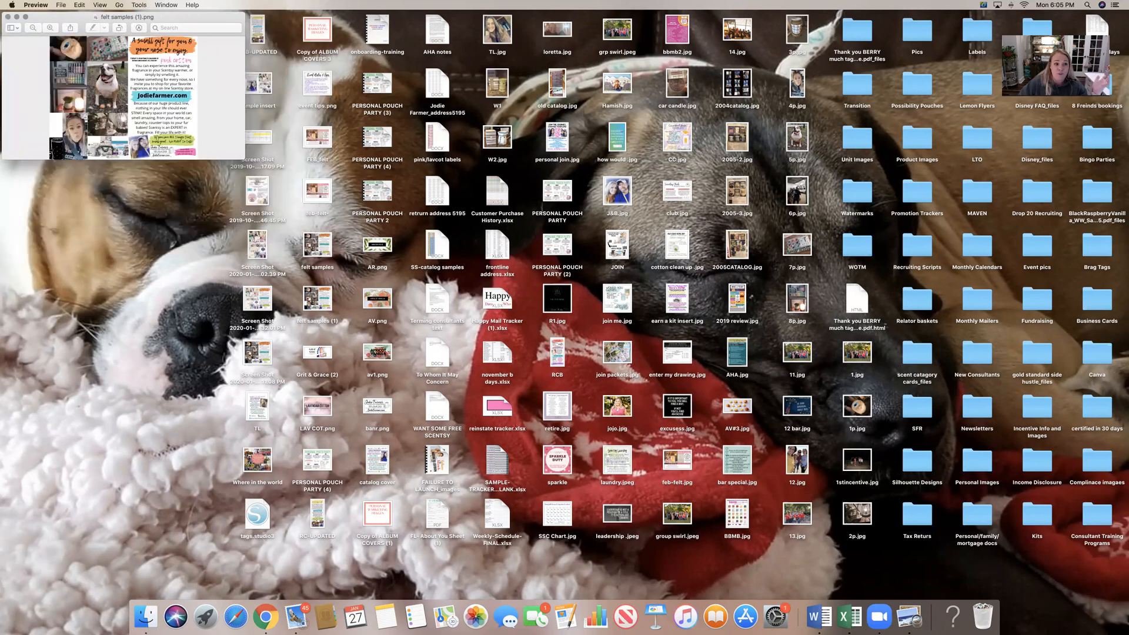
Step: Close the felt samples image and switch back to Canva in Chrome
{"action": "left_click", "coordinate": [7, 17]}
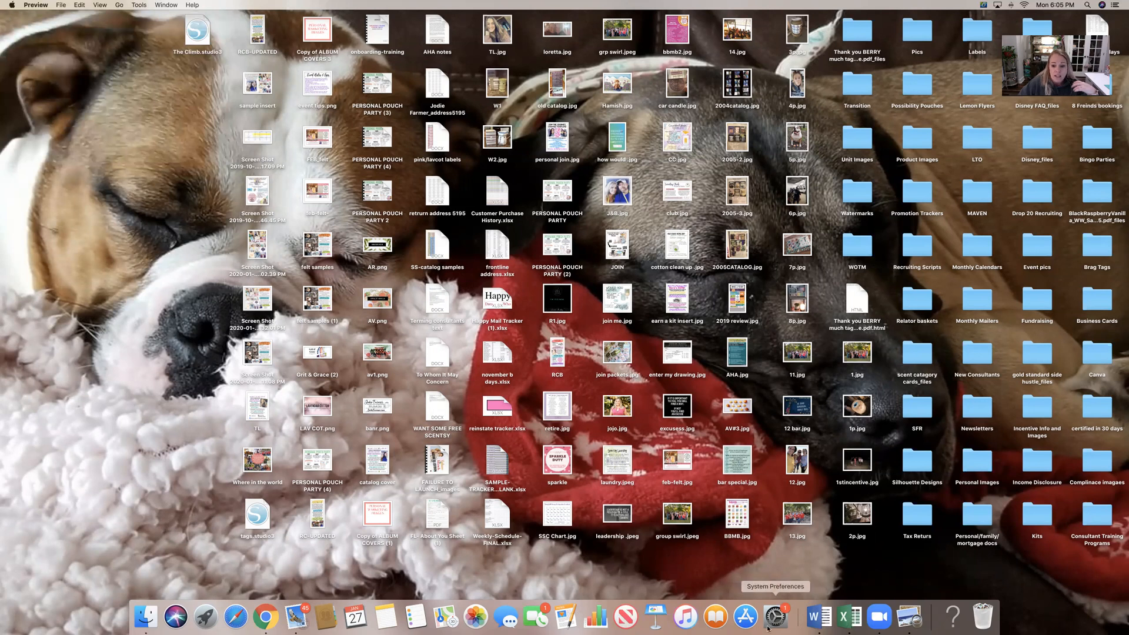
{"action": "left_click", "coordinate": [266, 617]}
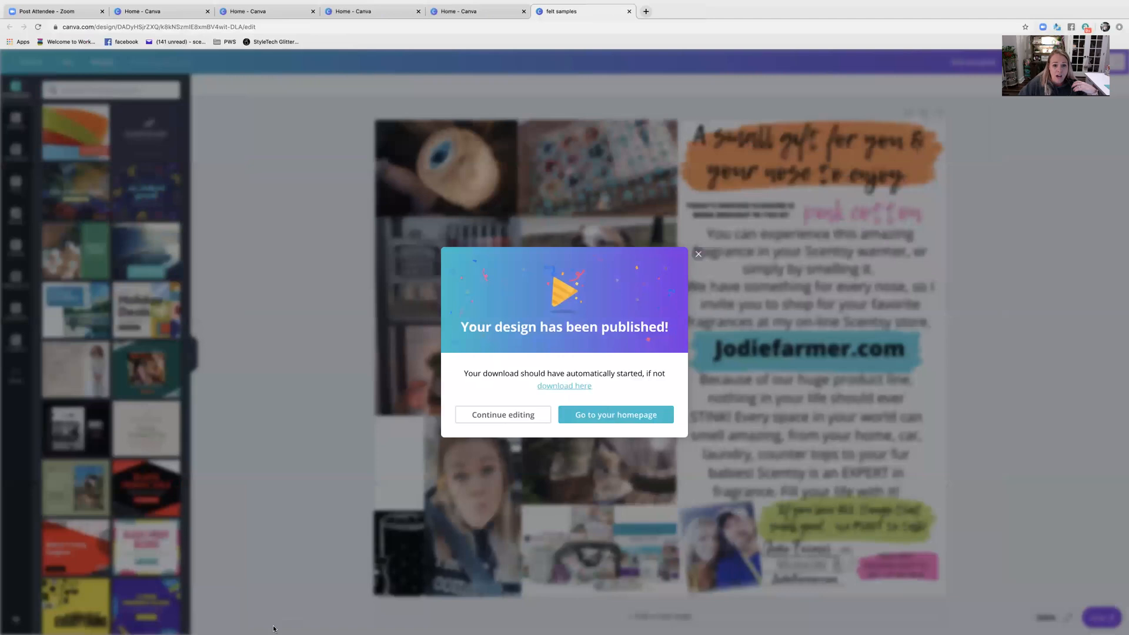
Step: Dismiss the design download confirmation and open the consultant's Scentsy website in a new browser tab
{"action": "left_click", "coordinate": [699, 254]}
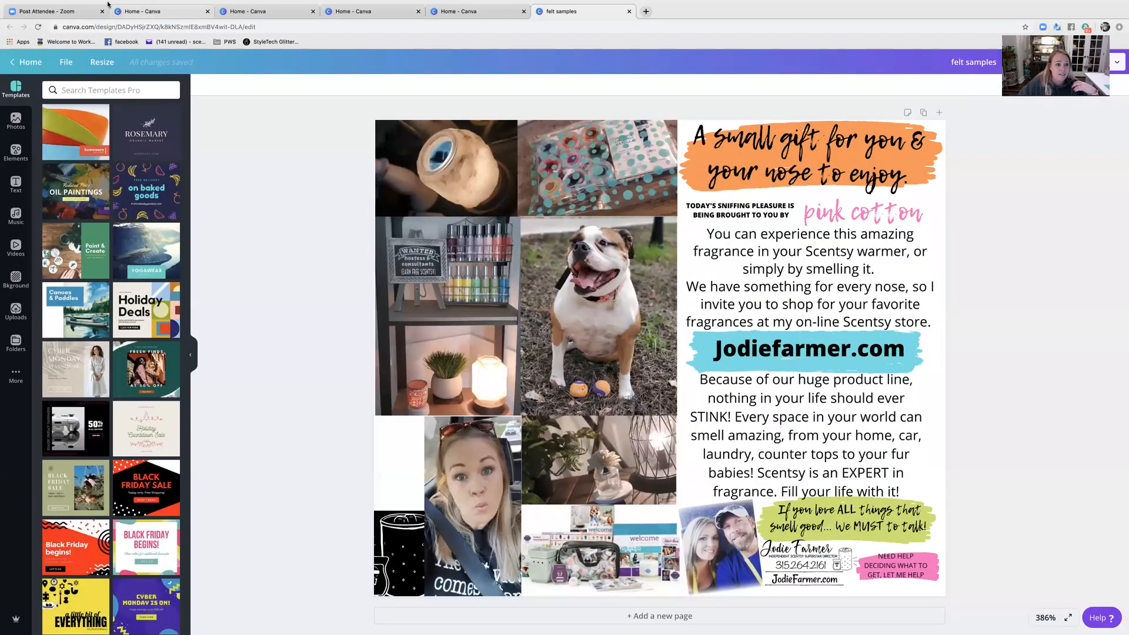
{"action": "left_click", "coordinate": [646, 11]}
{"action": "type", "text": "jodie.scentsy.us"}
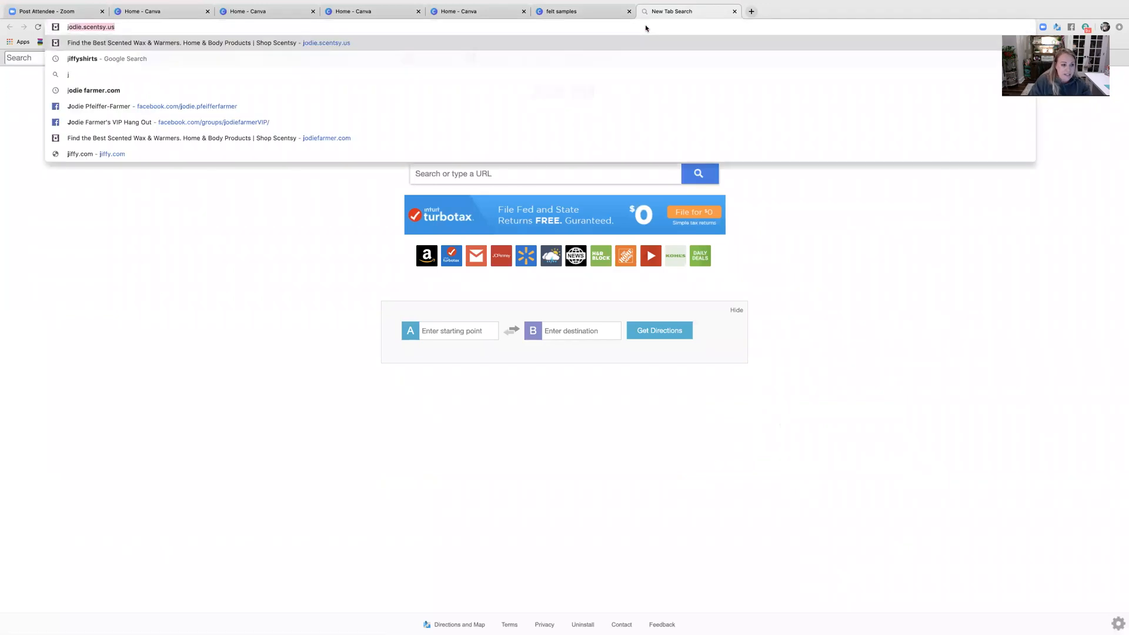
{"action": "key", "text": "Return"}
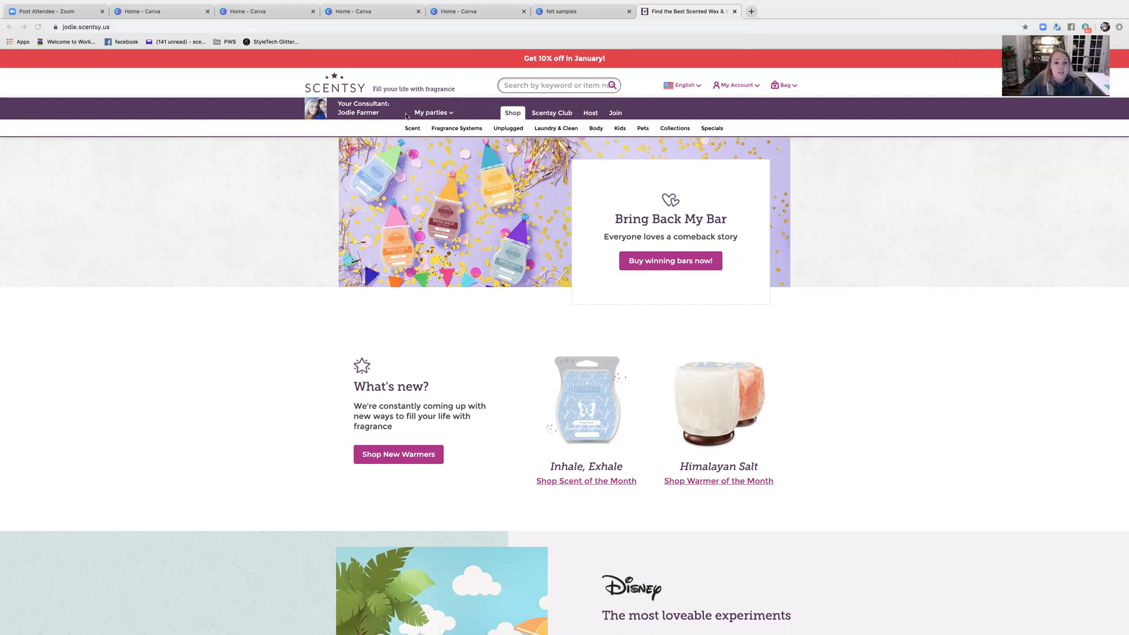
Step: Select the consultant's own On-line Scentsy Shop as the party to shop under
{"action": "left_click", "coordinate": [426, 114]}
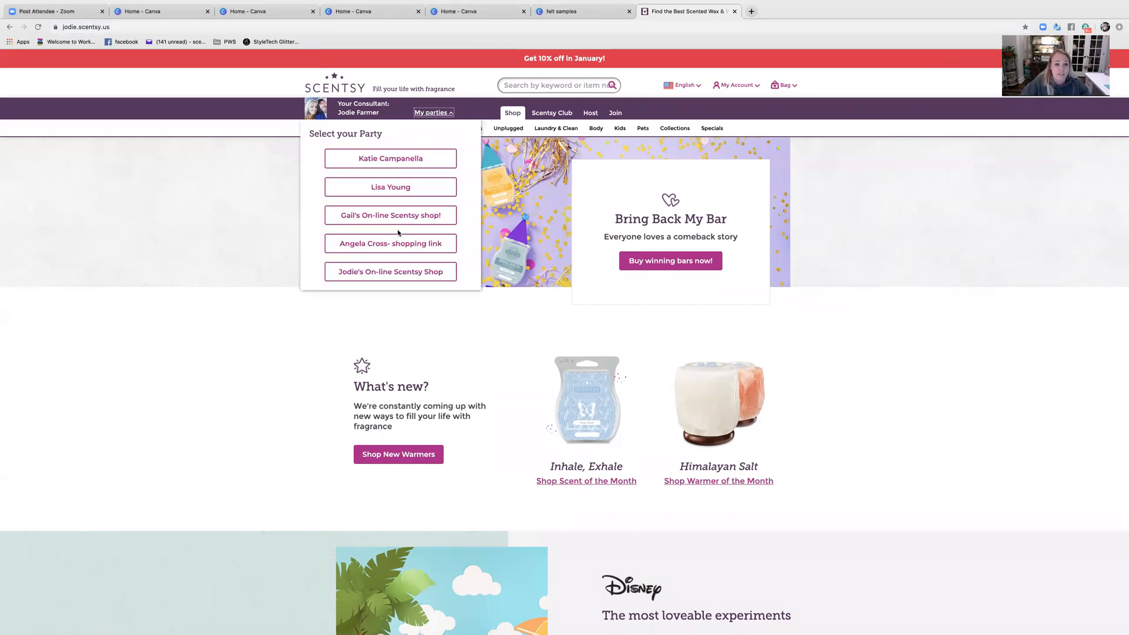
{"action": "left_click", "coordinate": [396, 272]}
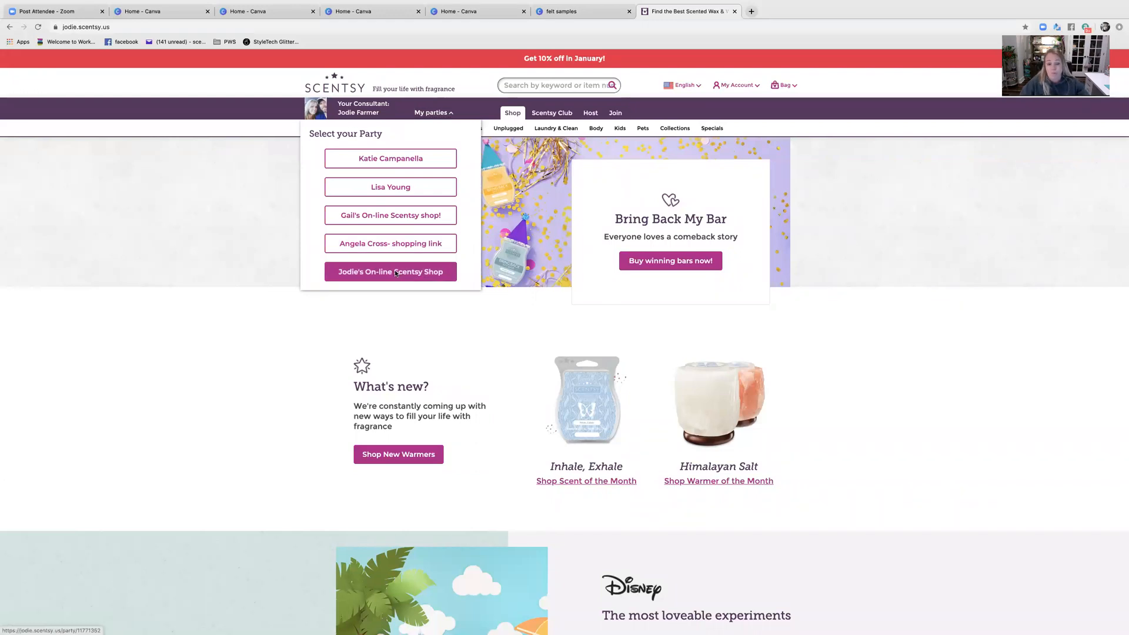
{"action": "left_click", "coordinate": [522, 380]}
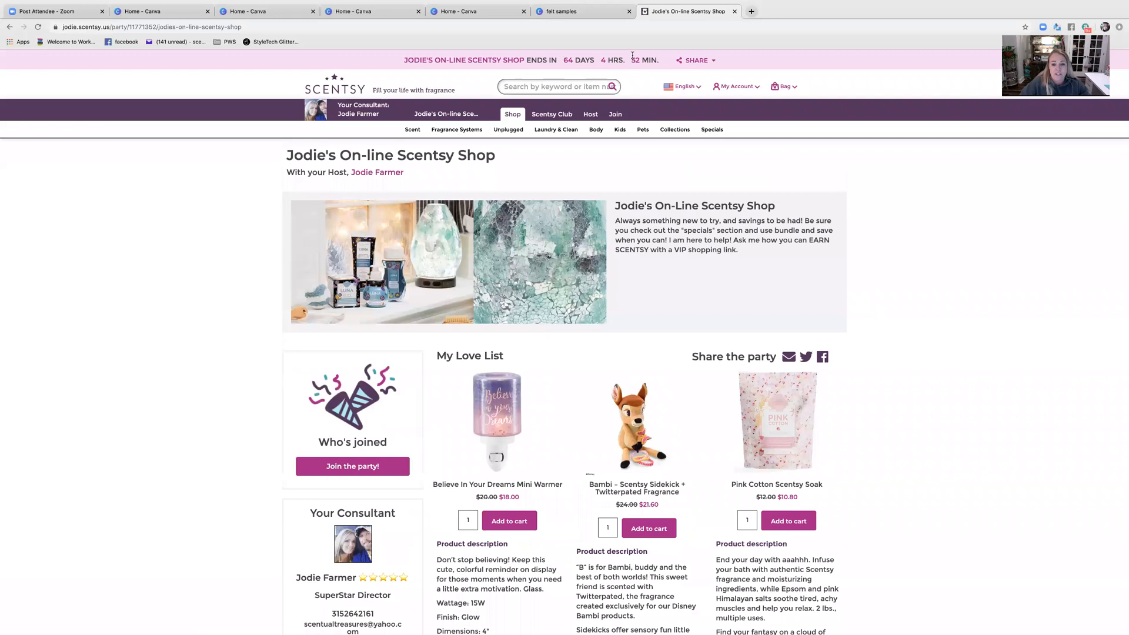
{"action": "left_click", "coordinate": [547, 85]}
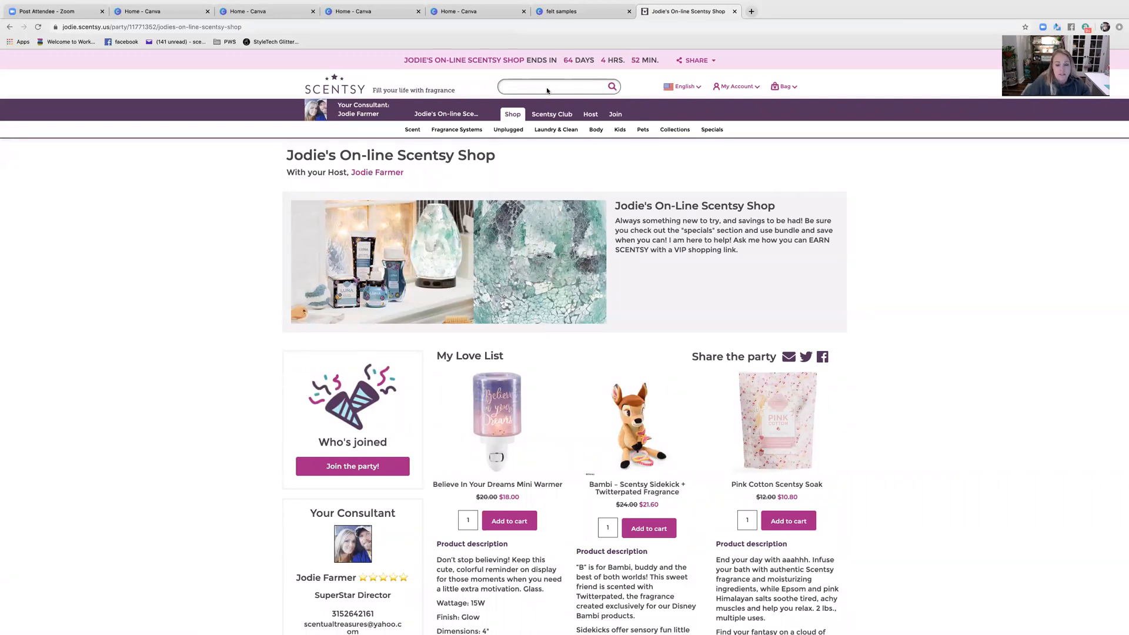
Step: Open the 3 Counter Cleaners multi-pack among the Bundle & Save specials and look through its available fragrances
{"action": "mouse_move", "coordinate": [680, 130]}
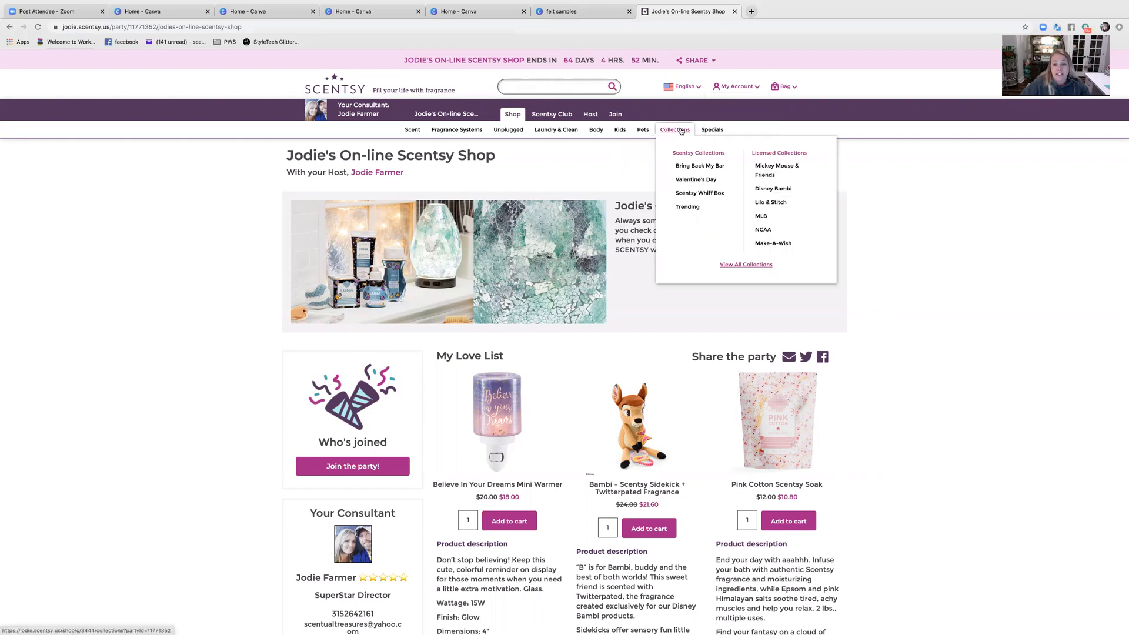
{"action": "mouse_move", "coordinate": [715, 130]}
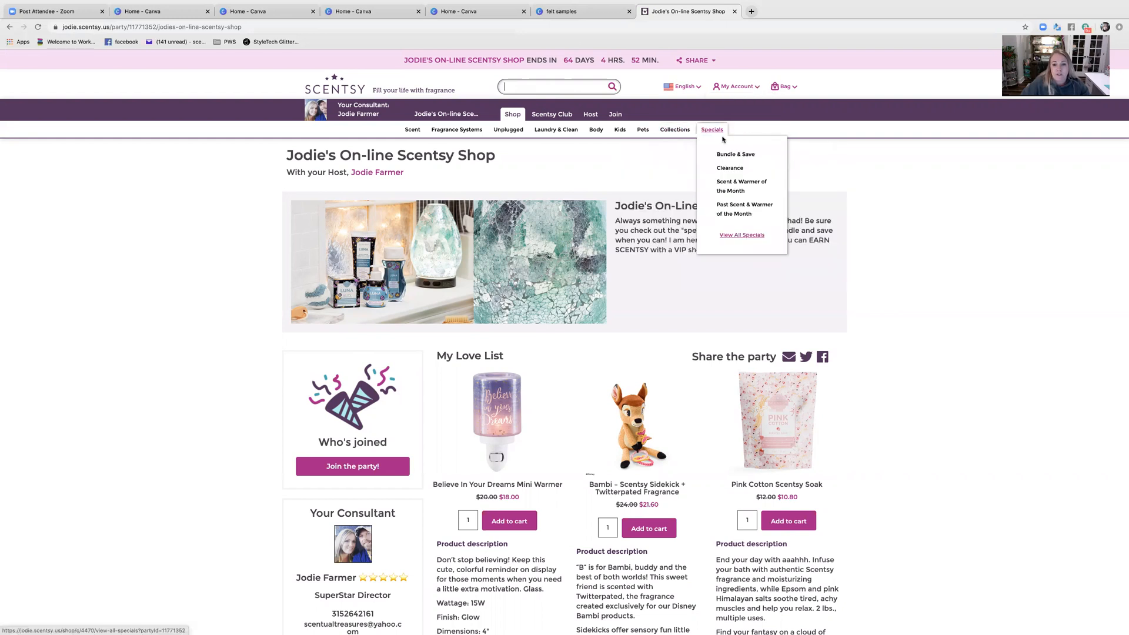
{"action": "left_click", "coordinate": [718, 153]}
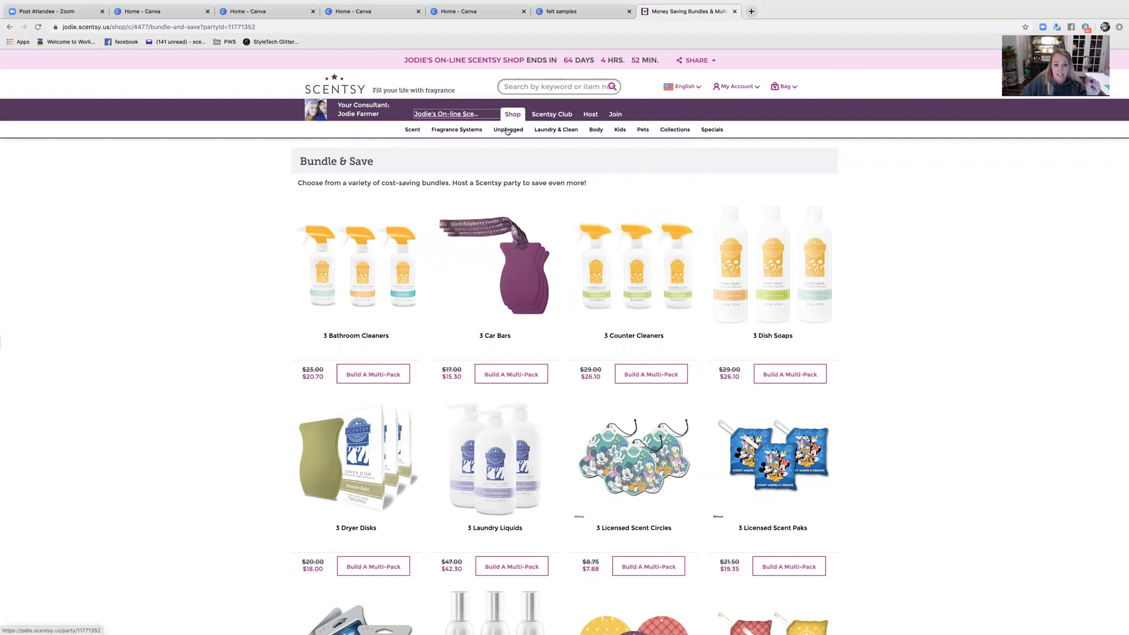
{"action": "left_click", "coordinate": [638, 275]}
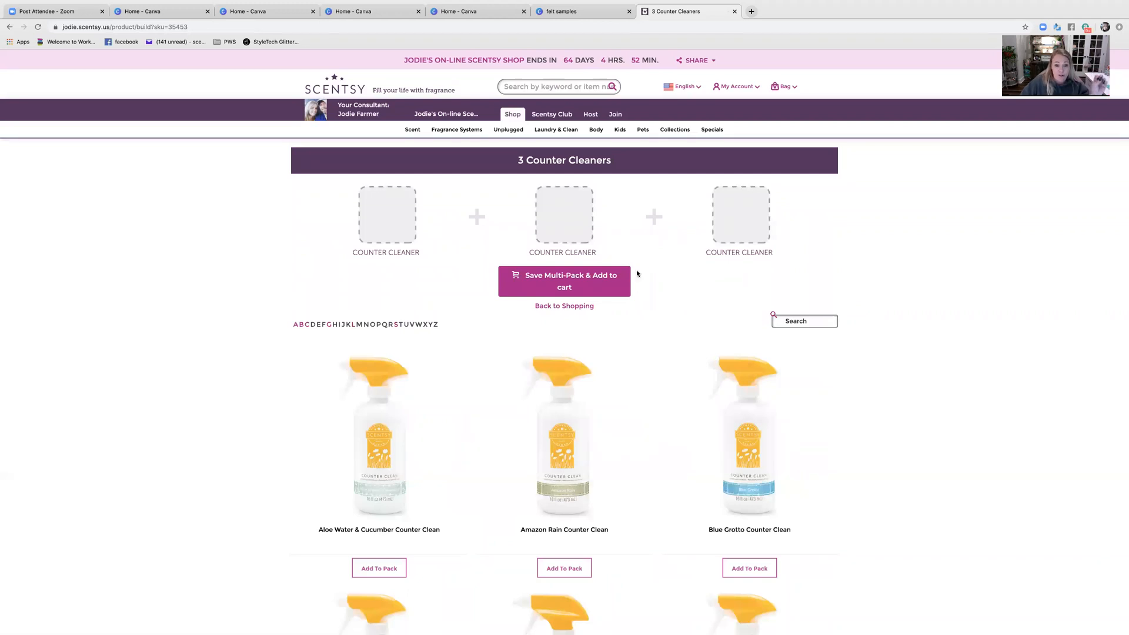
{"action": "scroll", "coordinate": [815, 398], "scroll_direction": "down", "scroll_amount": 6}
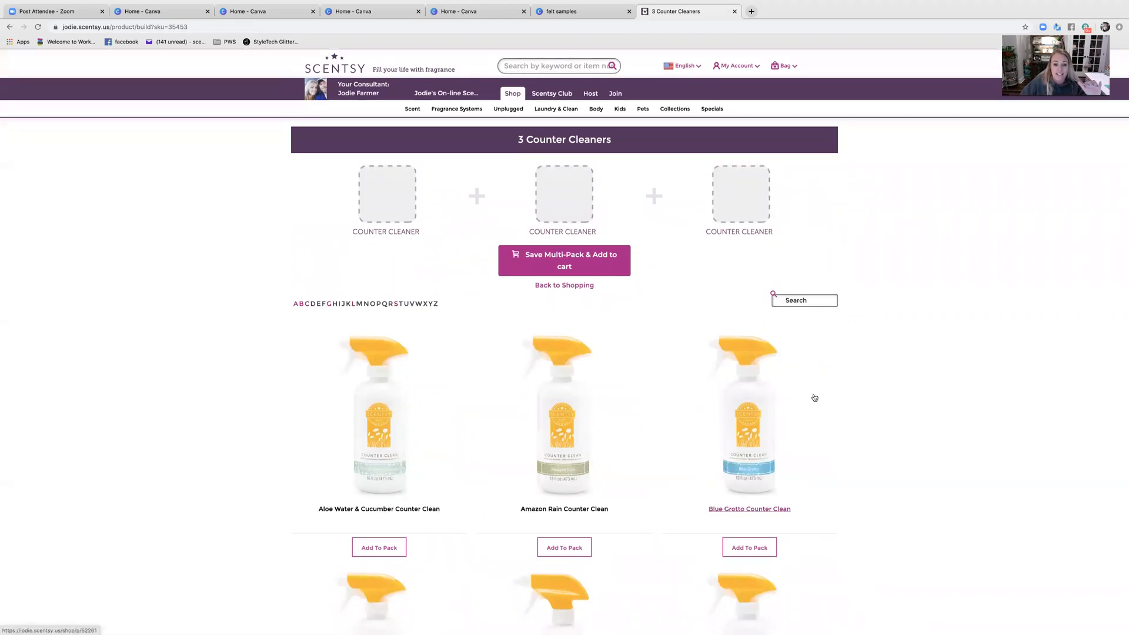
{"action": "scroll", "coordinate": [814, 398], "scroll_direction": "down", "scroll_amount": 1}
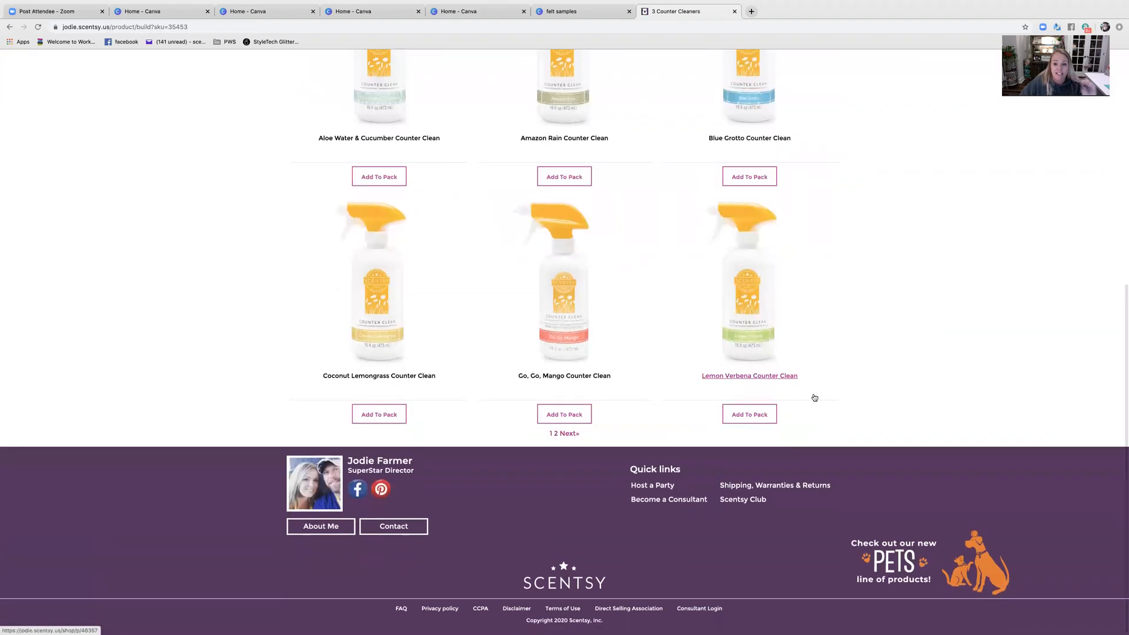
{"action": "scroll", "coordinate": [588, 273], "scroll_direction": "up", "scroll_amount": 7}
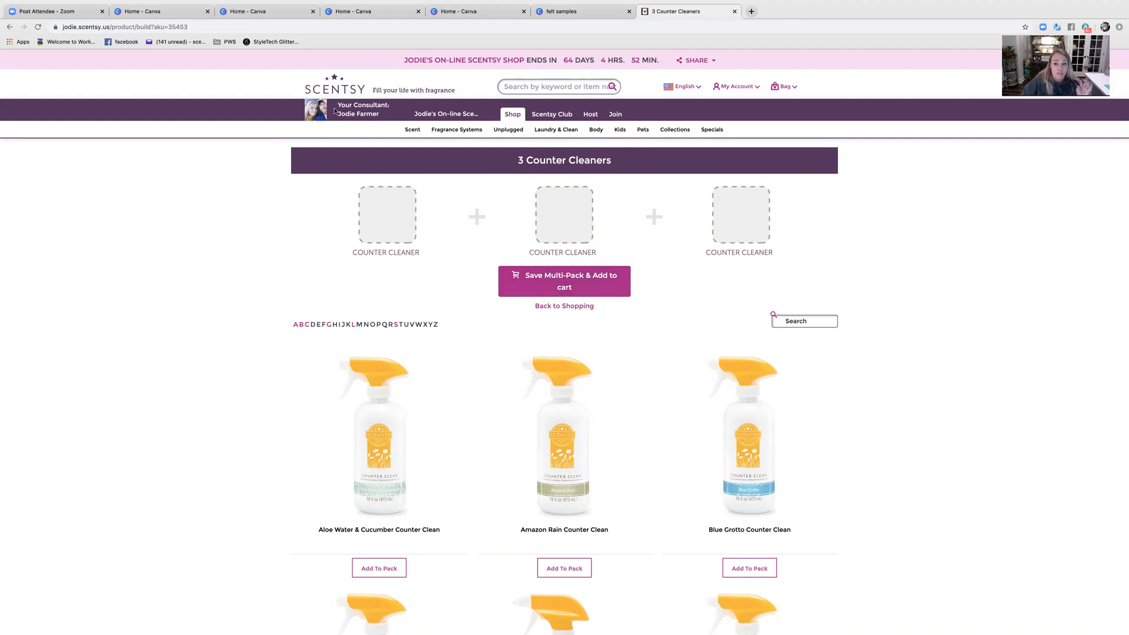
{"action": "scroll", "coordinate": [236, 204], "scroll_direction": "down", "scroll_amount": 1}
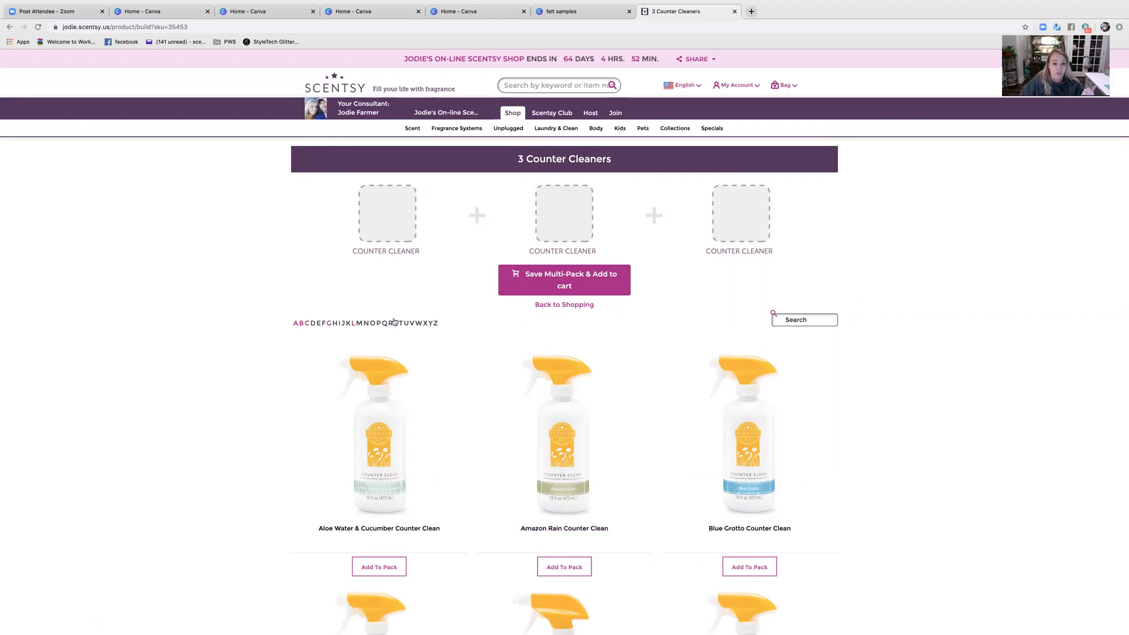
Step: Copy the full web address of the 3 Counter Cleaners page
{"action": "left_click", "coordinate": [244, 27]}
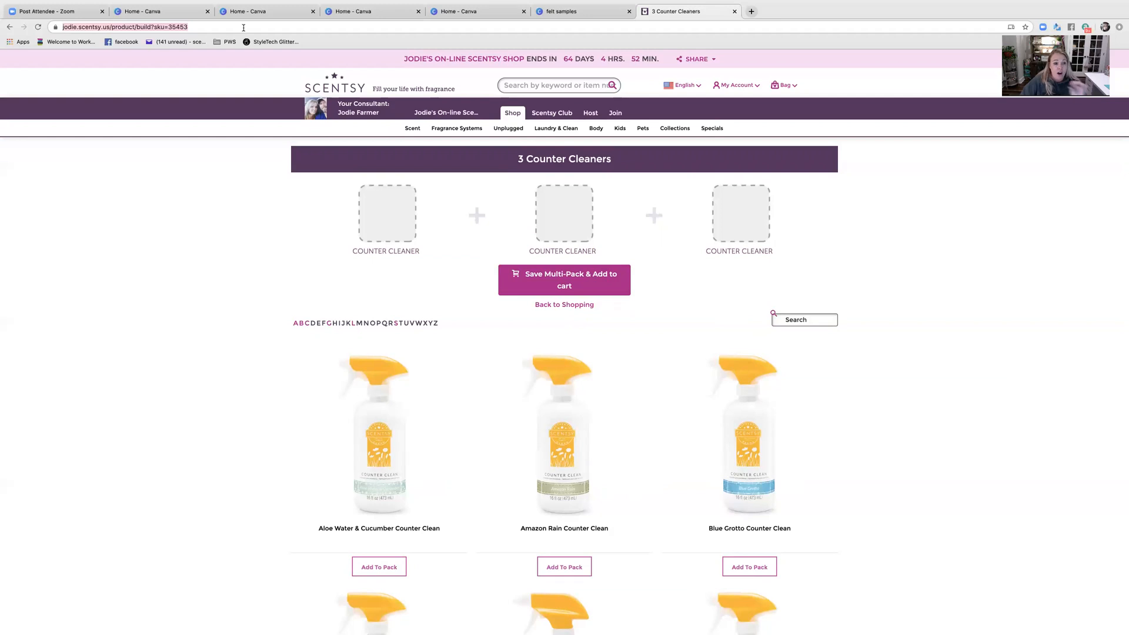
{"action": "right_click", "coordinate": [210, 28]}
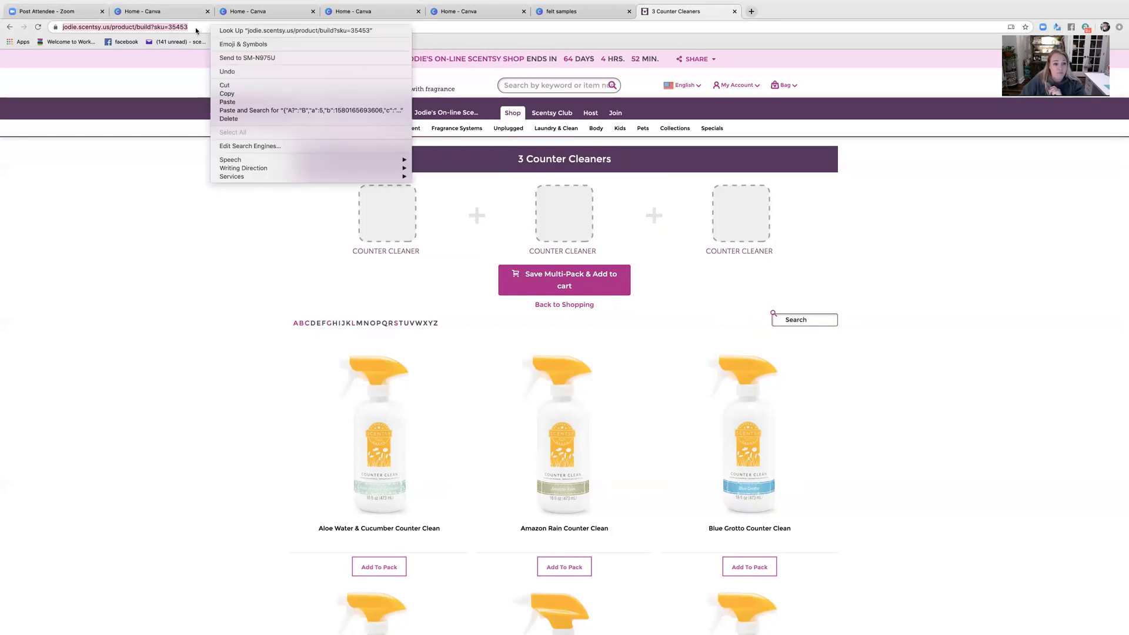
{"action": "left_click", "coordinate": [196, 30]}
{"action": "right_click", "coordinate": [196, 28]}
{"action": "left_click", "coordinate": [189, 26]}
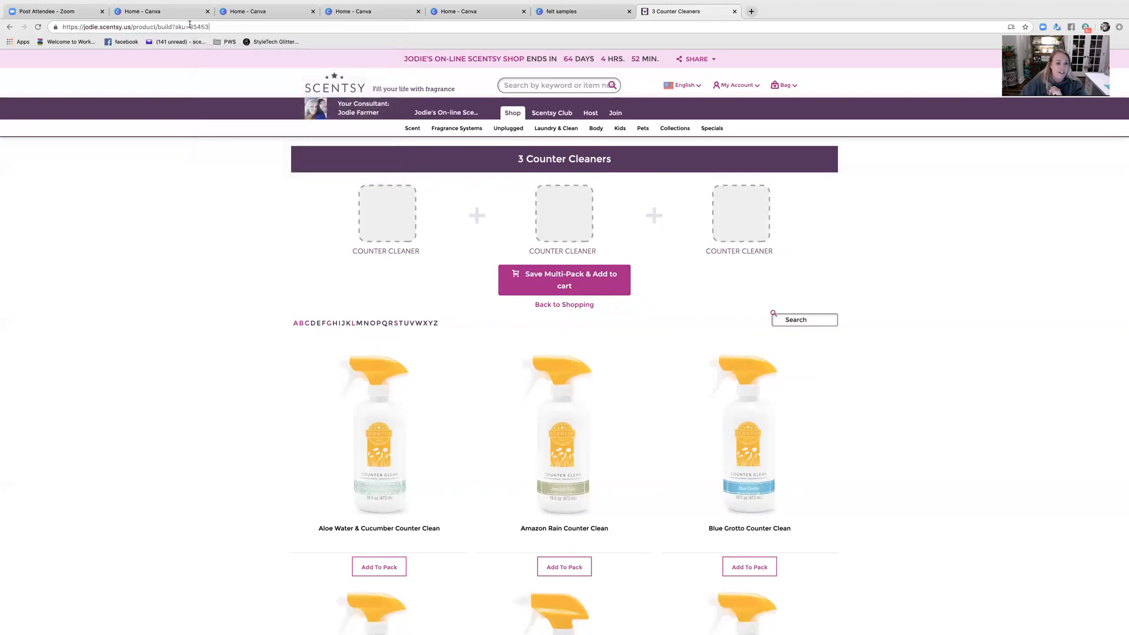
{"action": "right_click", "coordinate": [194, 28]}
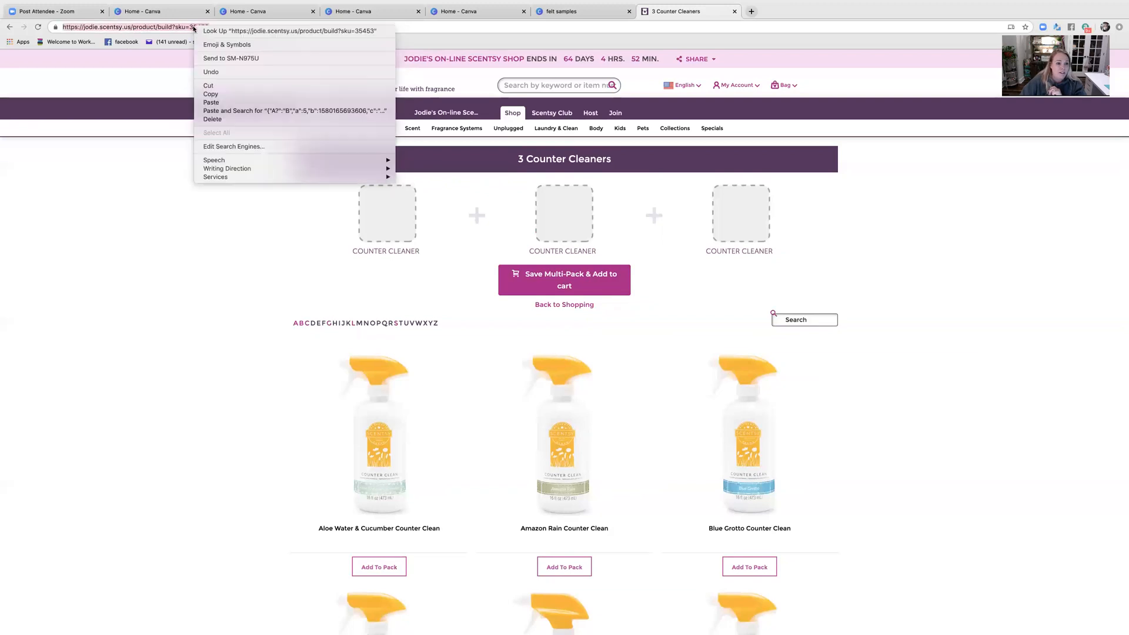
{"action": "left_click", "coordinate": [215, 95]}
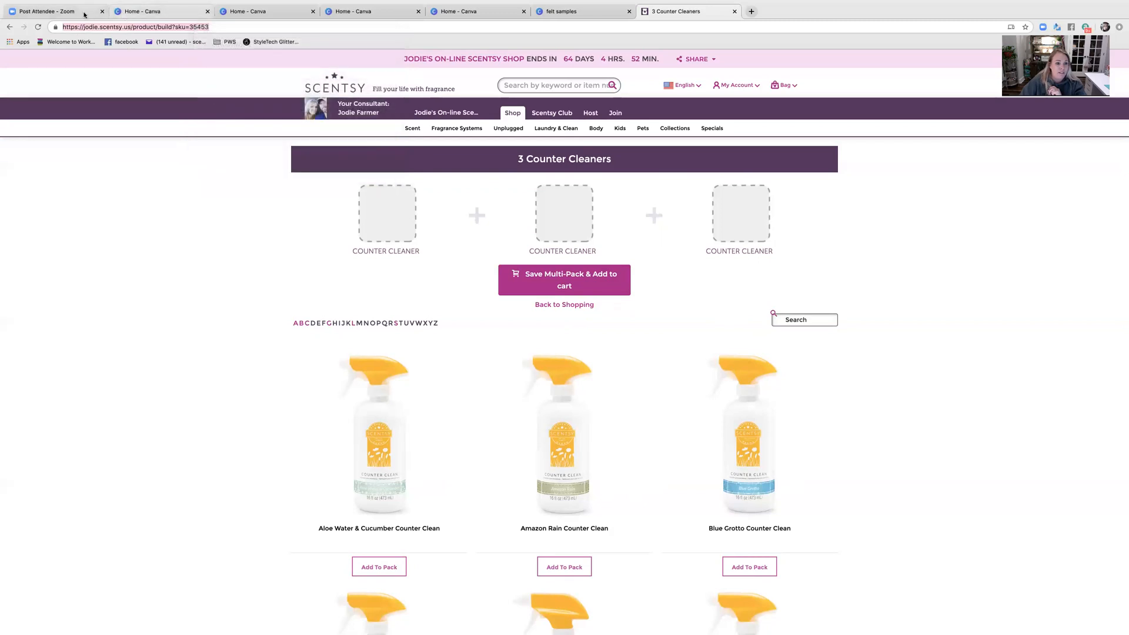
Step: Open the Facebook news feed in a new browser tab and paste the copied product link into a new post
{"action": "left_click", "coordinate": [751, 11]}
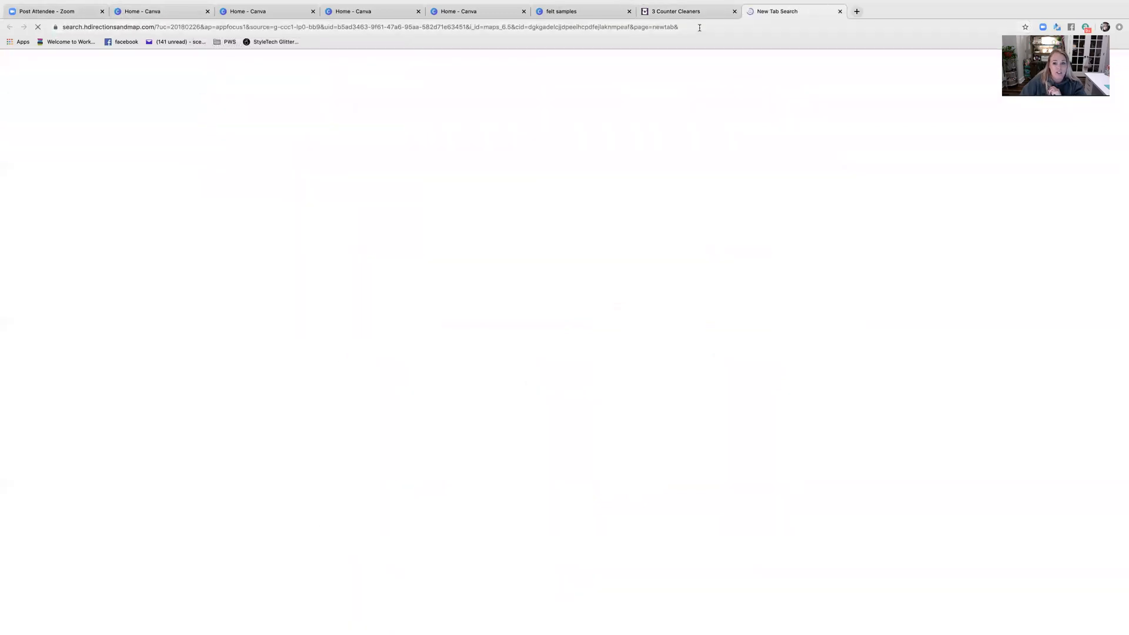
{"action": "left_click", "coordinate": [128, 43]}
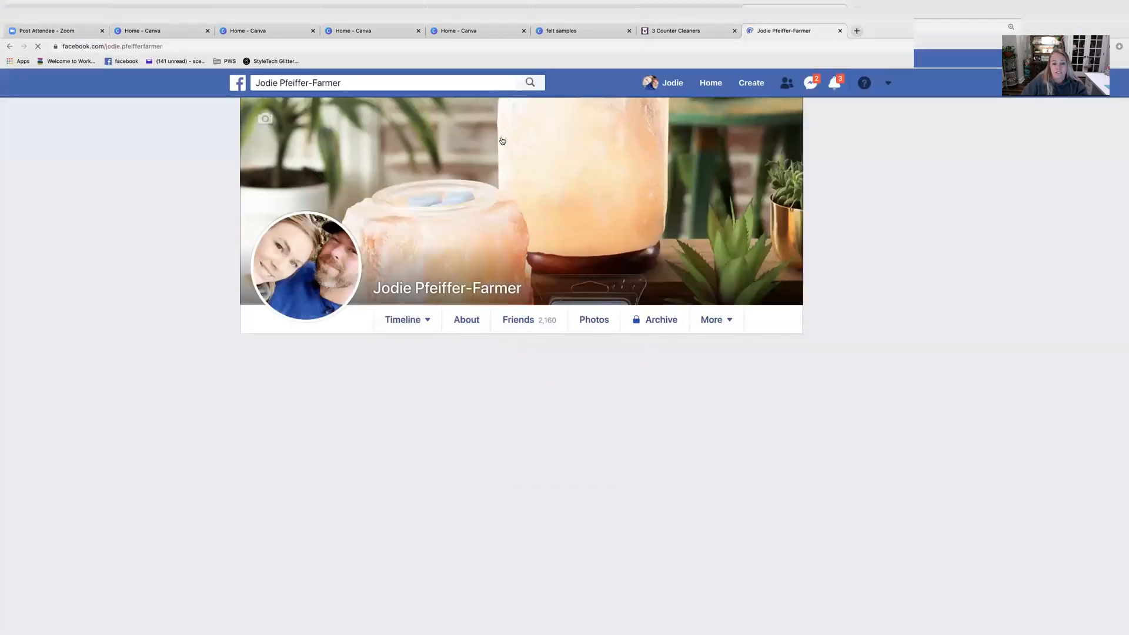
{"action": "left_click", "coordinate": [709, 82]}
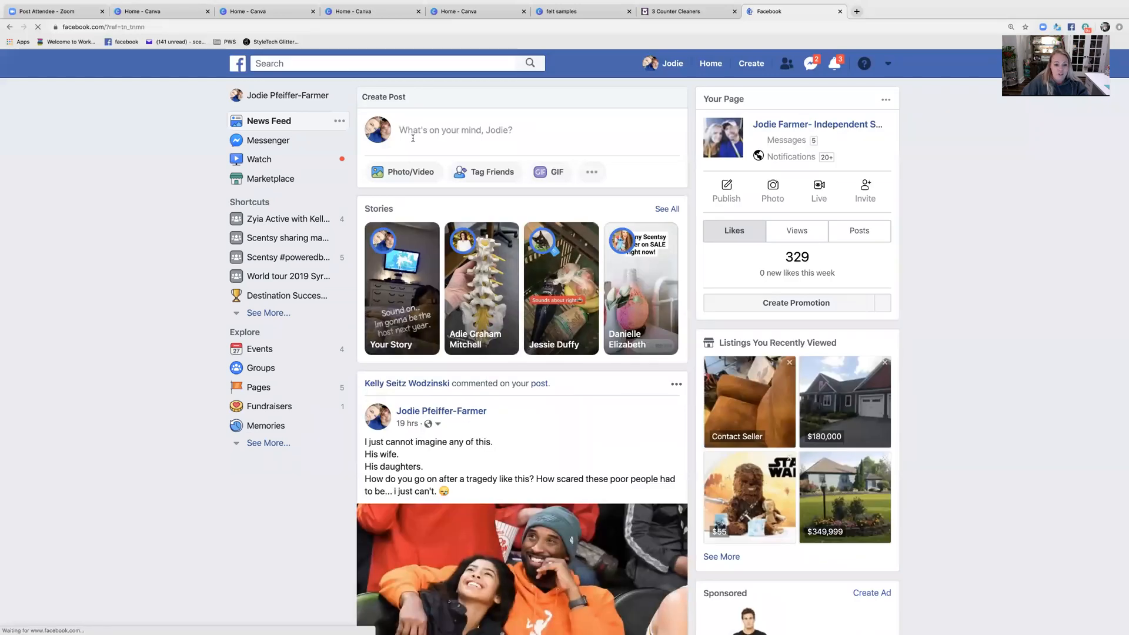
{"action": "left_click", "coordinate": [412, 138]}
{"action": "right_click", "coordinate": [415, 136]}
{"action": "left_click", "coordinate": [428, 191]}
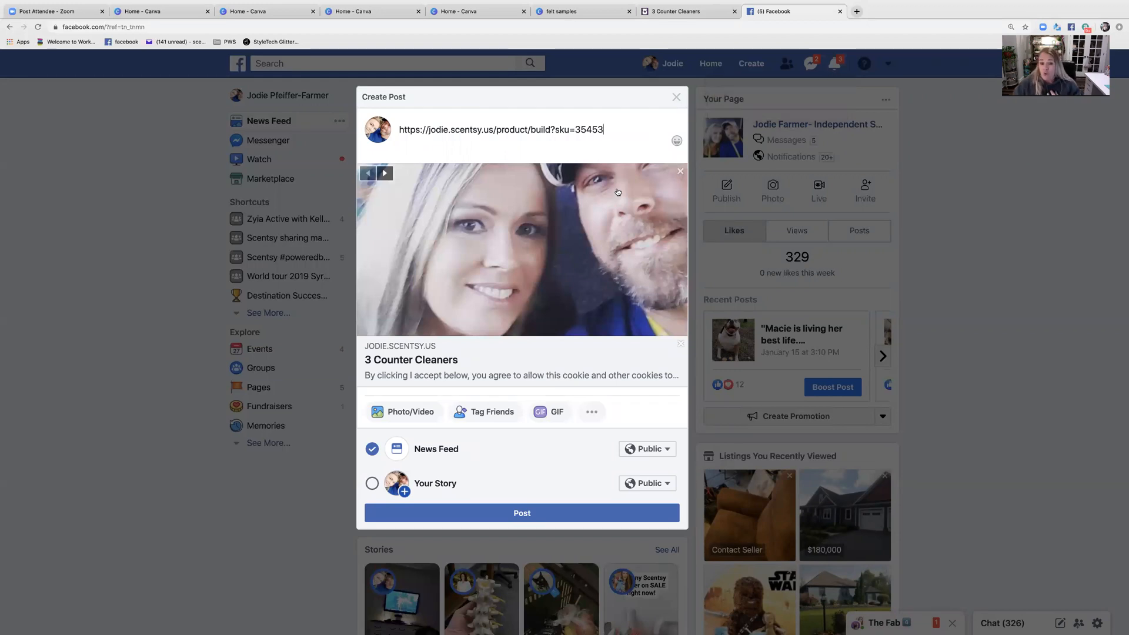
Step: Replace the post's link preview image with 2p.jpg, 3p.jpg and 4p.jpg from the Desktop, and close the post without publishing it
{"action": "left_click", "coordinate": [681, 172]}
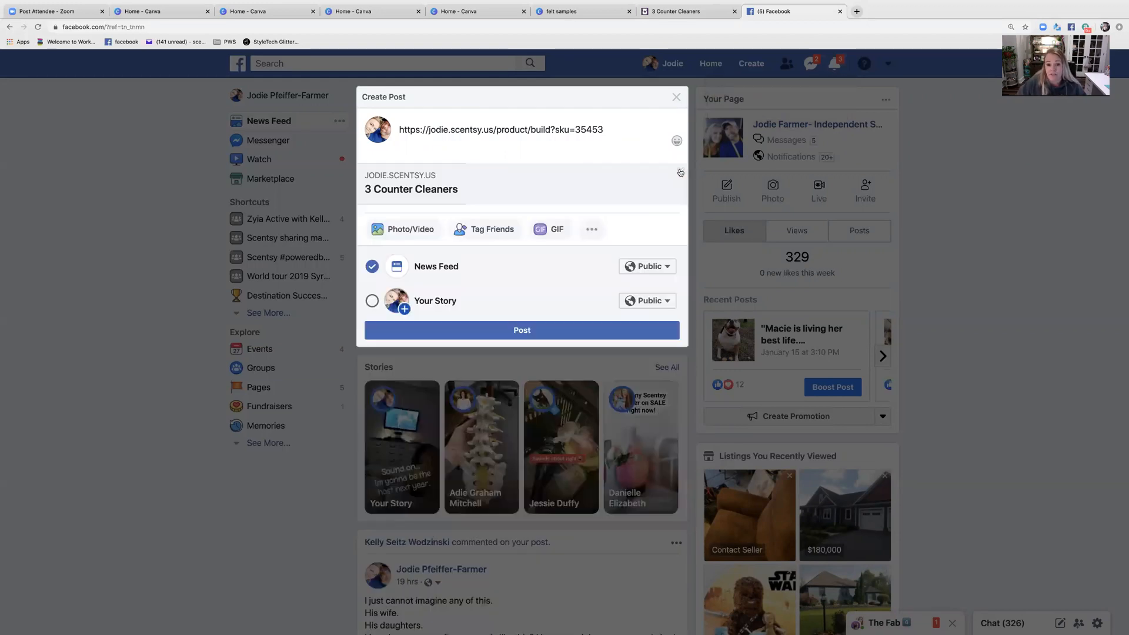
{"action": "left_click", "coordinate": [404, 229]}
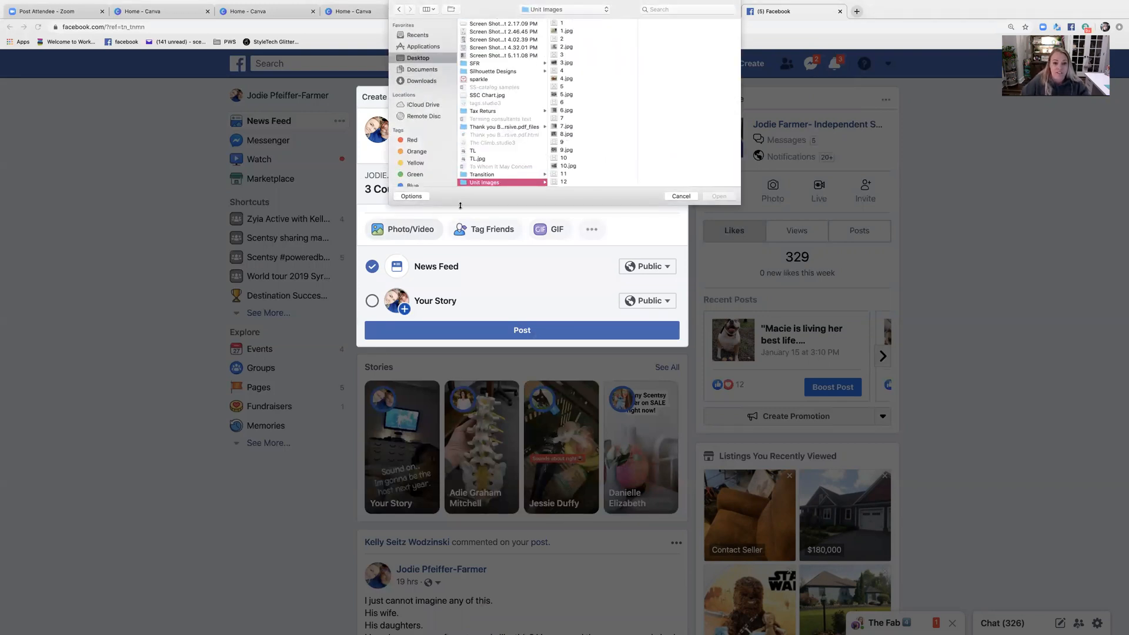
{"action": "scroll", "coordinate": [485, 91], "scroll_direction": "down", "scroll_amount": 3}
{"action": "scroll", "coordinate": [485, 90], "scroll_direction": "up", "scroll_amount": 20}
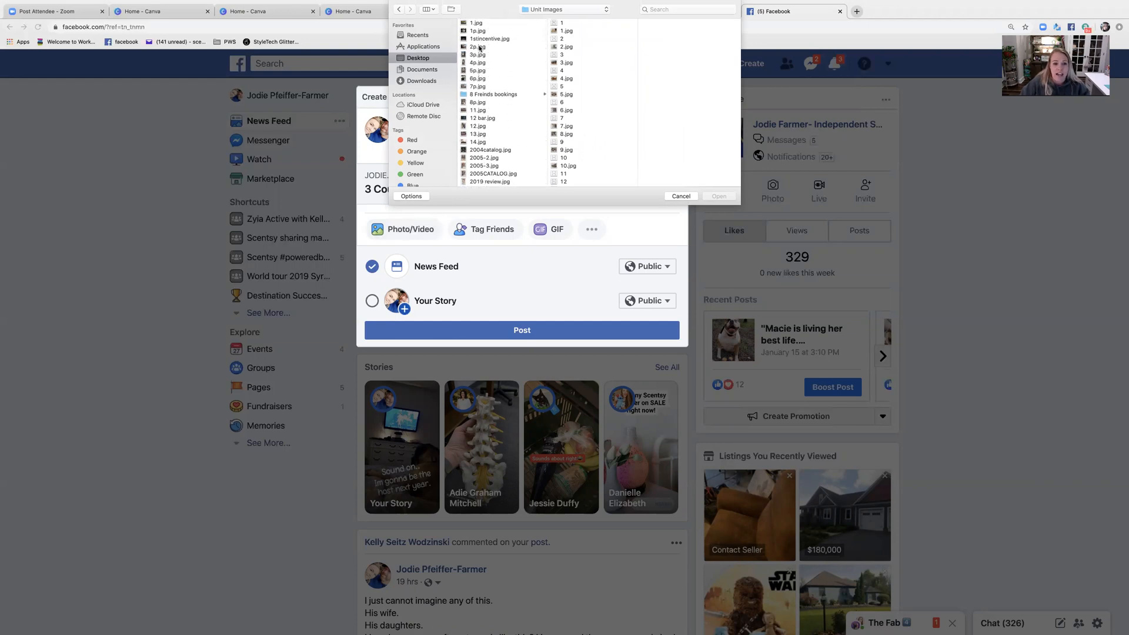
{"action": "left_click", "coordinate": [479, 47]}
{"action": "left_click", "coordinate": [480, 63], "text": "shift"}
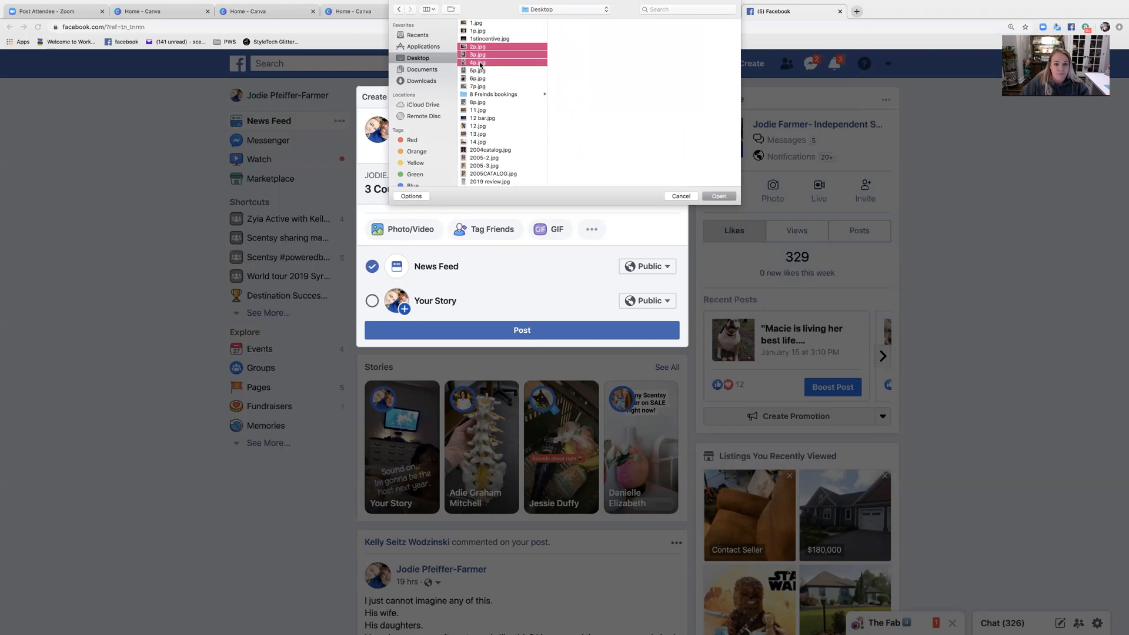
{"action": "left_click", "coordinate": [728, 198]}
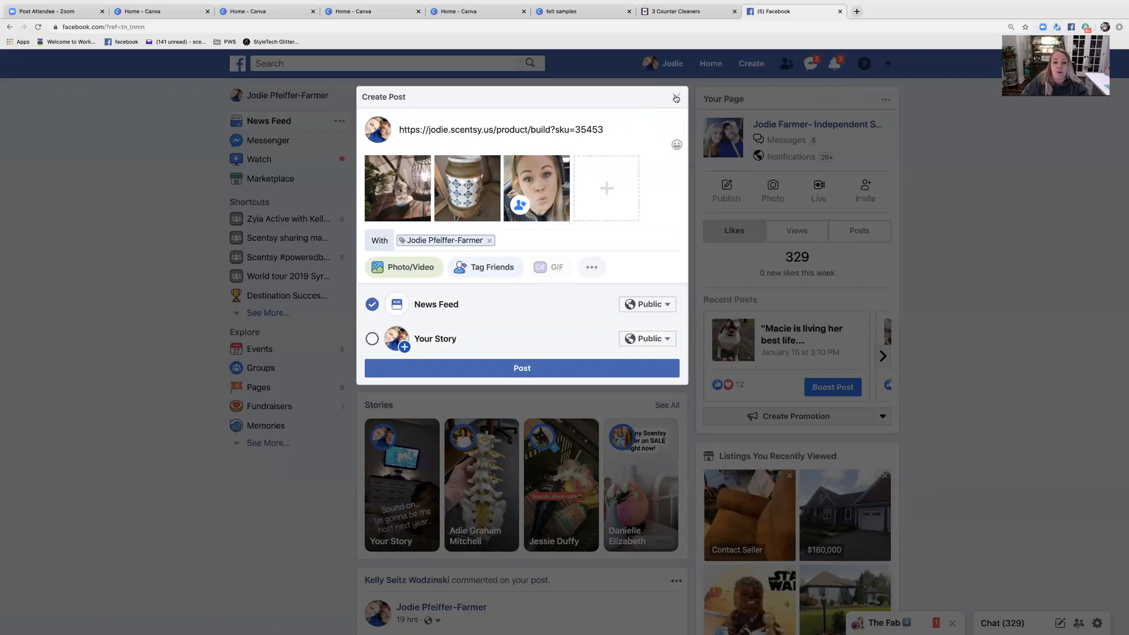
{"action": "left_click", "coordinate": [677, 98]}
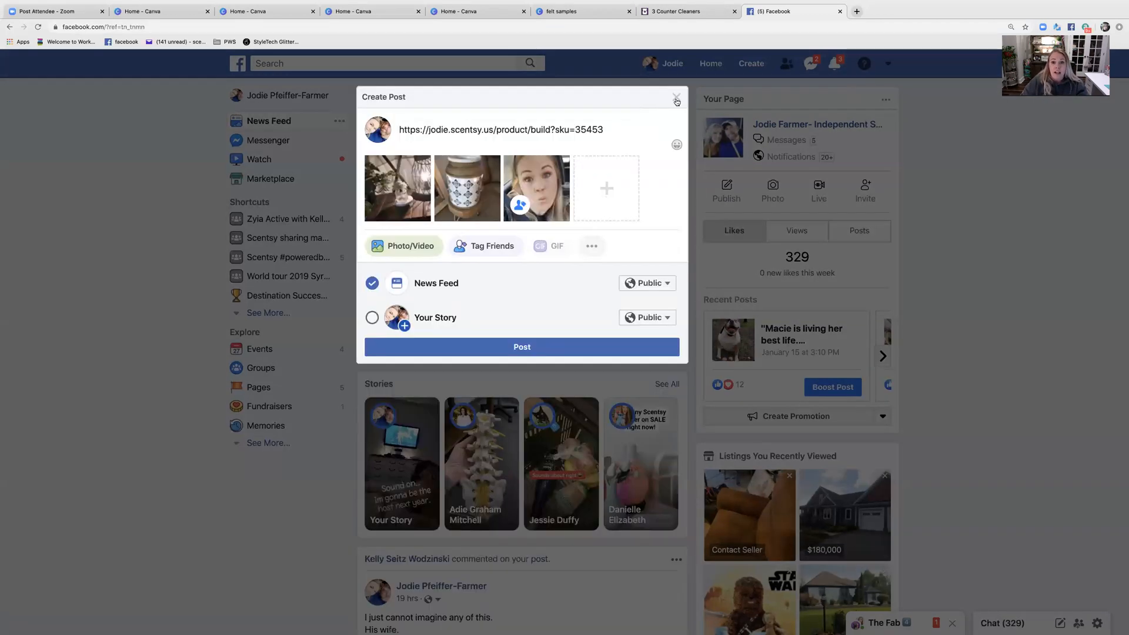
{"action": "left_click", "coordinate": [673, 98]}
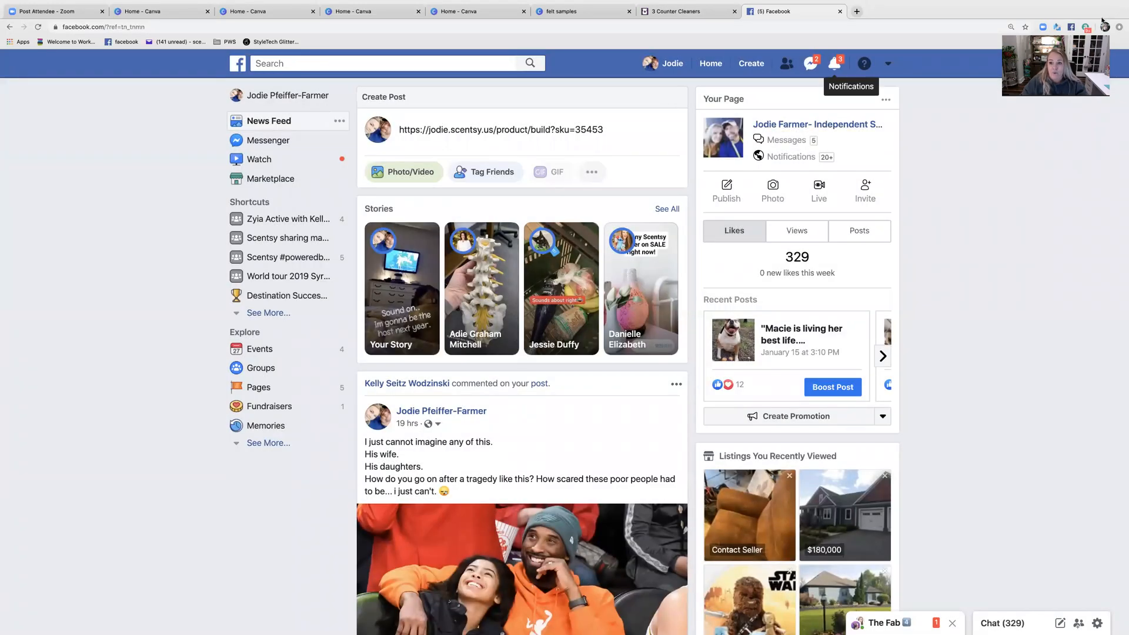
Step: Take the browser window out of full screen and switch to Zoom
{"action": "mouse_move", "coordinate": [15, 16]}
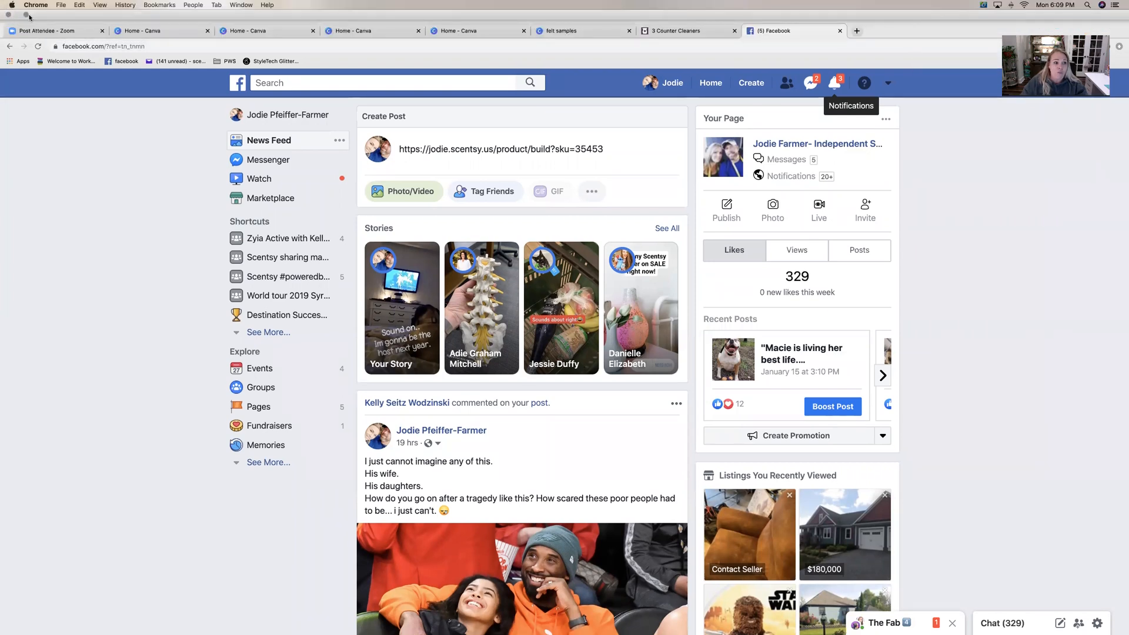
{"action": "left_click", "coordinate": [26, 15]}
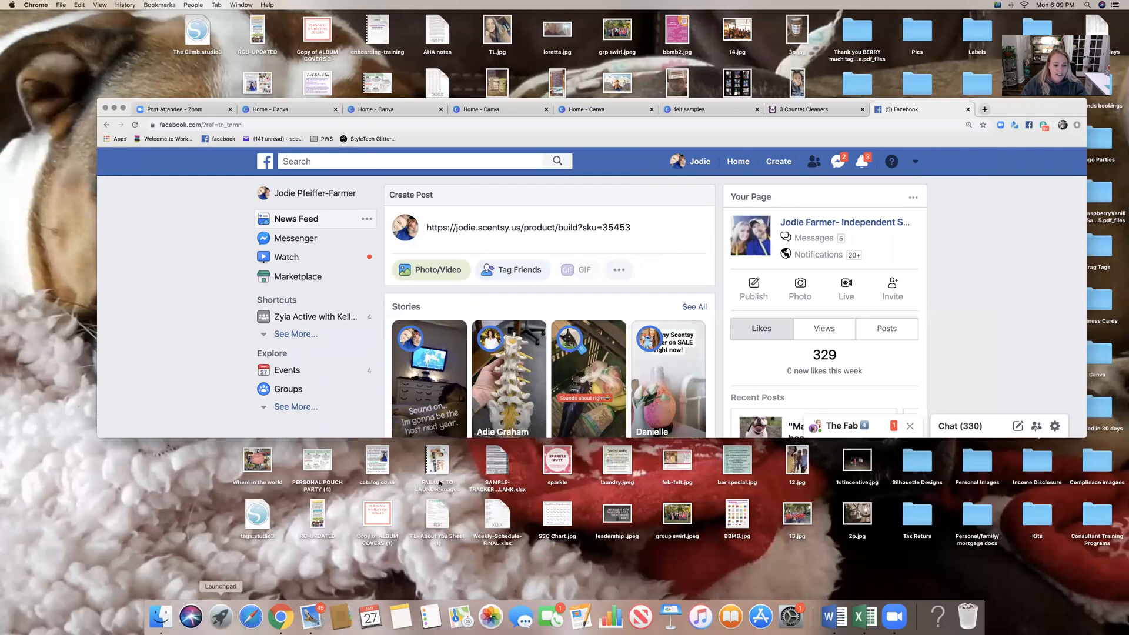
{"action": "left_click", "coordinate": [895, 618]}
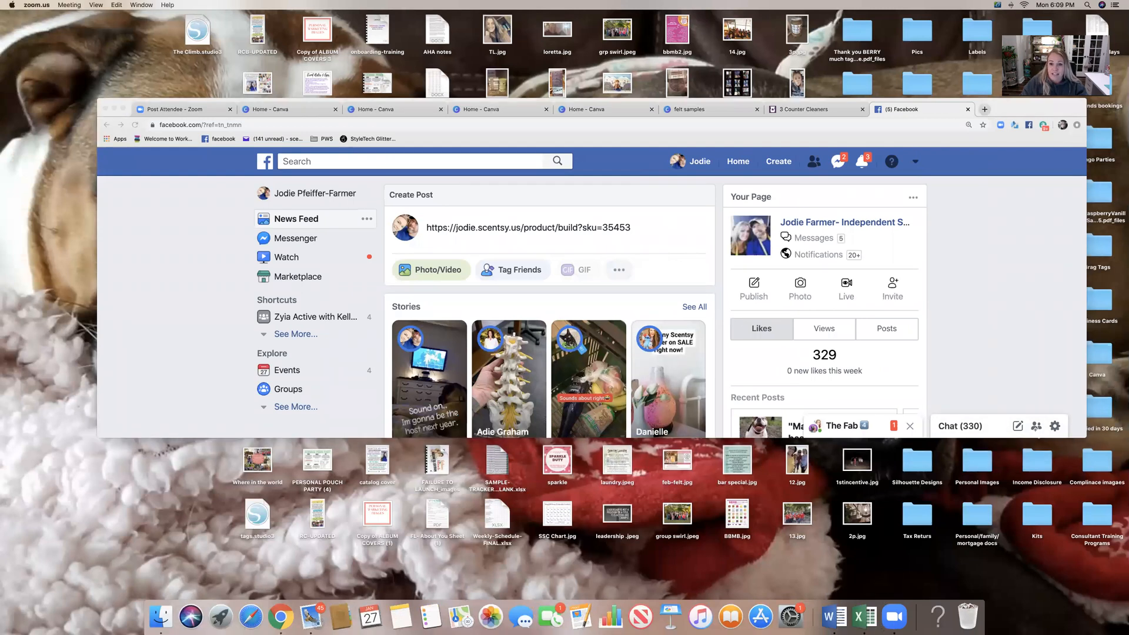